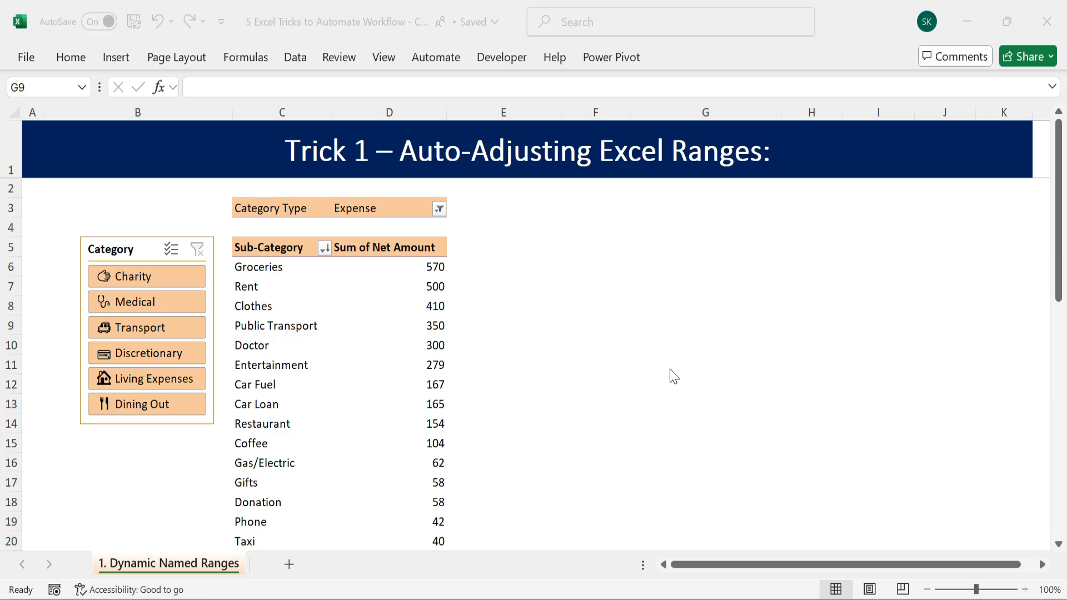
Try to insert a Treemap chart directly from the PivotTable data.
click(345, 348)
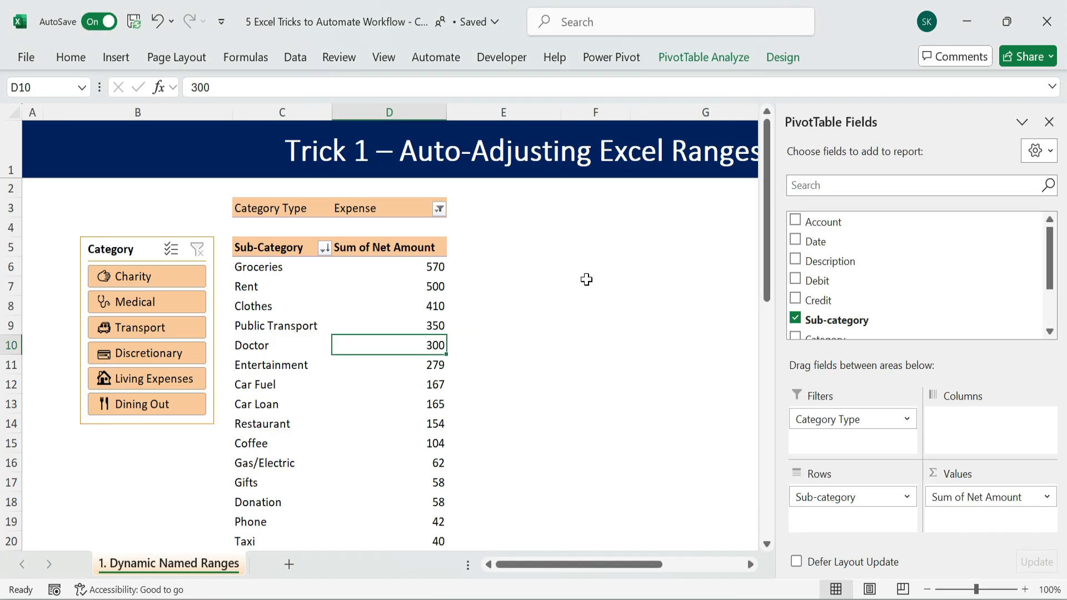
click(1048, 122)
click(278, 253)
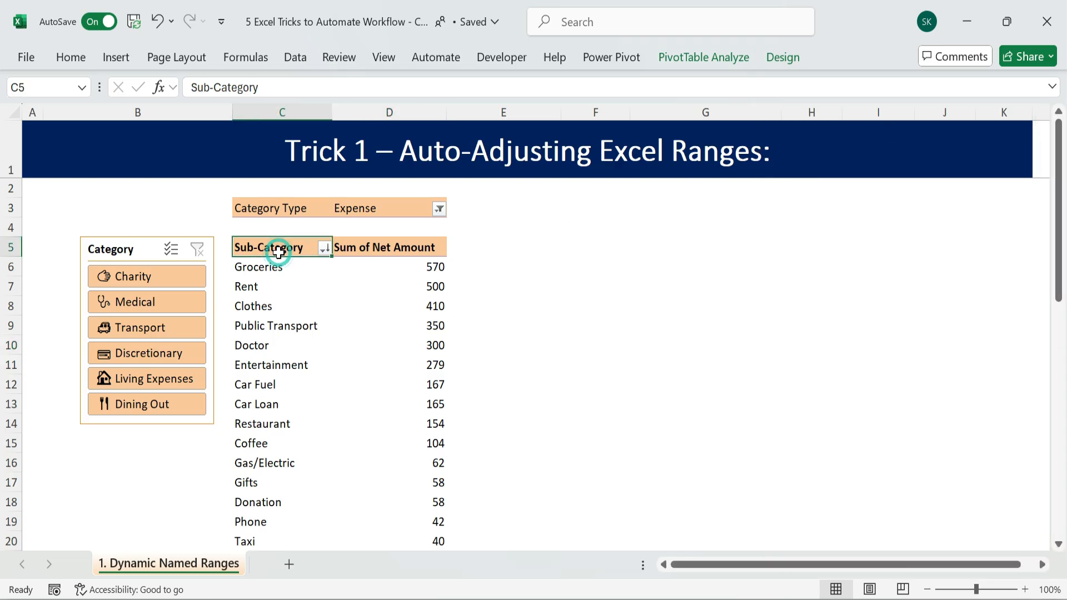
click(116, 57)
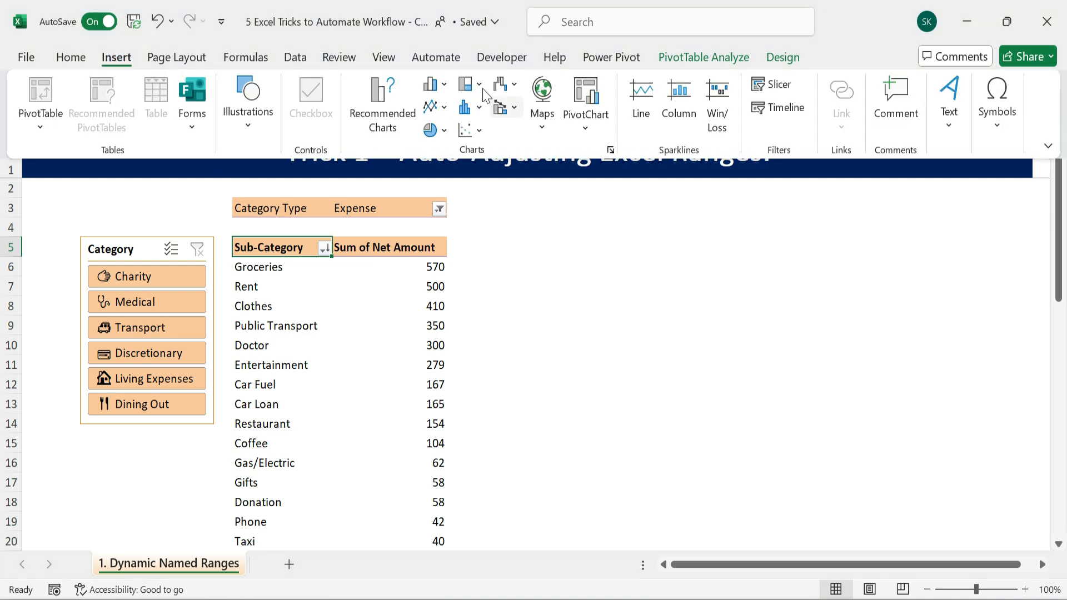
click(466, 87)
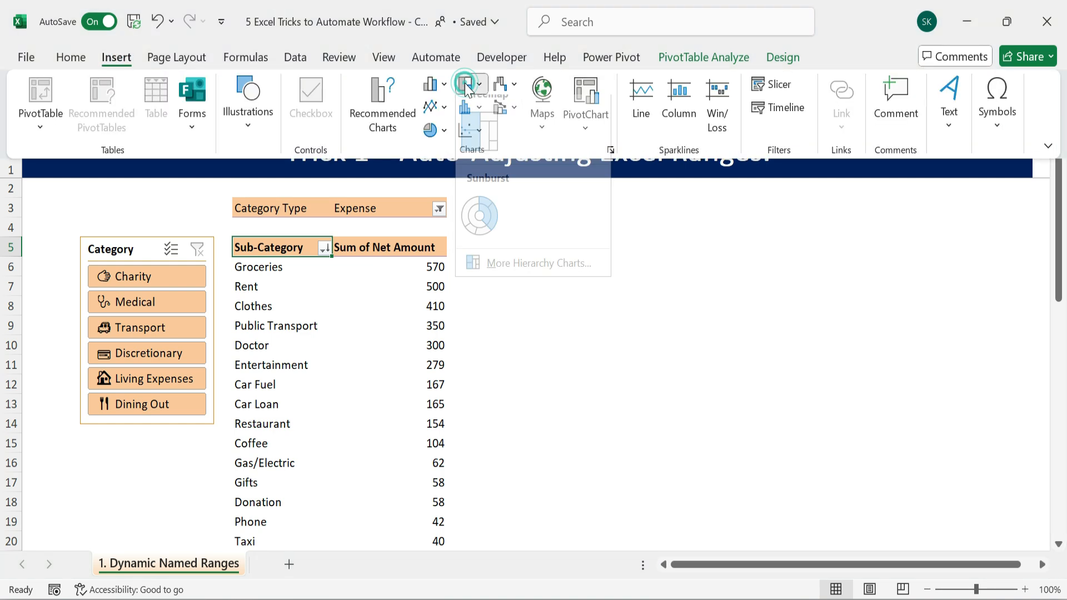
click(490, 148)
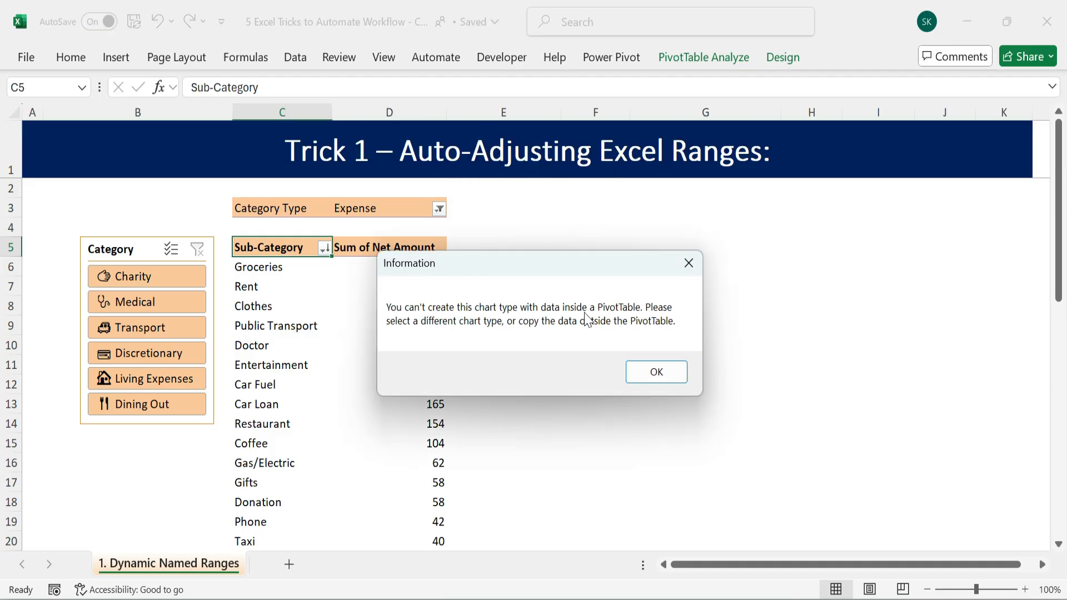
click(656, 373)
Copy the PivotTable's Sub-Category and Sum of Net Amount columns (C5:D21) and paste them as values starting at cell F5.
click(272, 297)
click(264, 245)
drag(339, 248, 377, 500)
key(ctrl+c)
scroll(535, 315, up, 1)
click(557, 244)
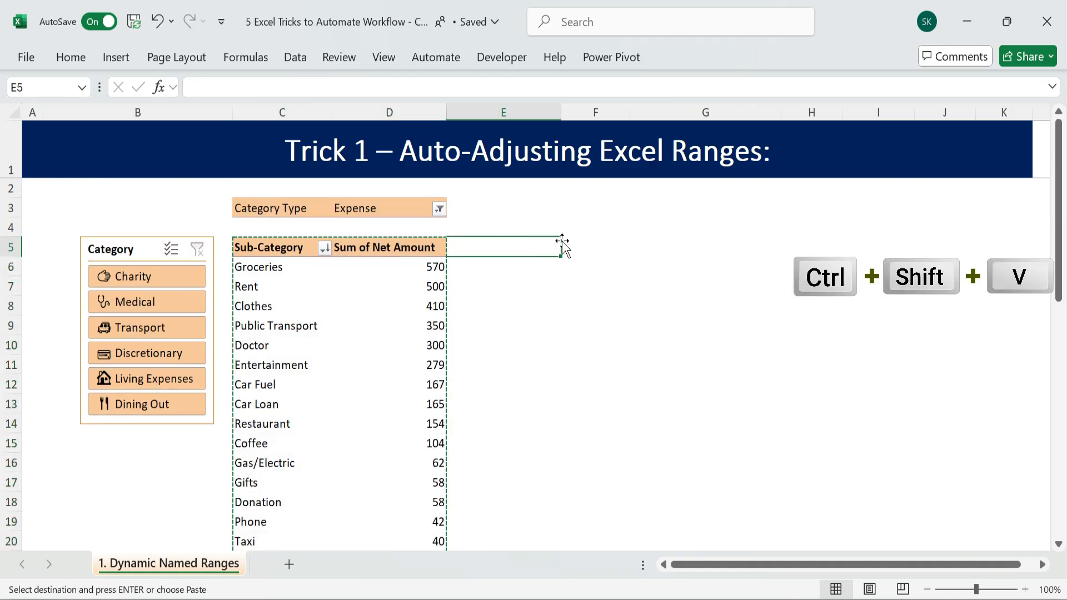
click(570, 247)
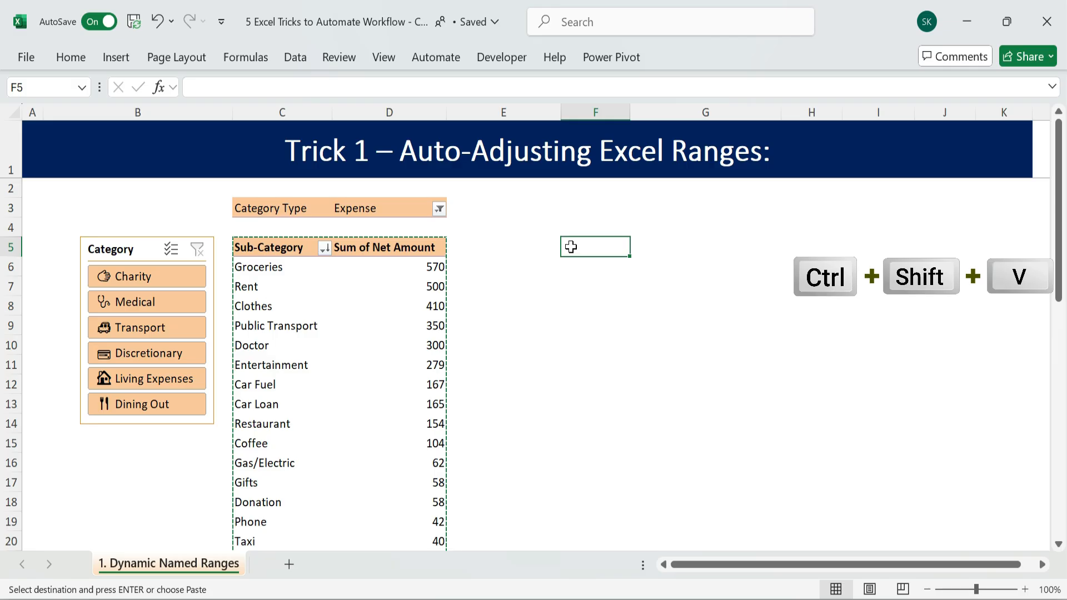
key(ctrl+shift+v)
Insert a Treemap chart from the pasted values in F5:G21.
click(614, 265)
click(607, 248)
key(ctrl+shift+Right)
key(ctrl+shift+Down)
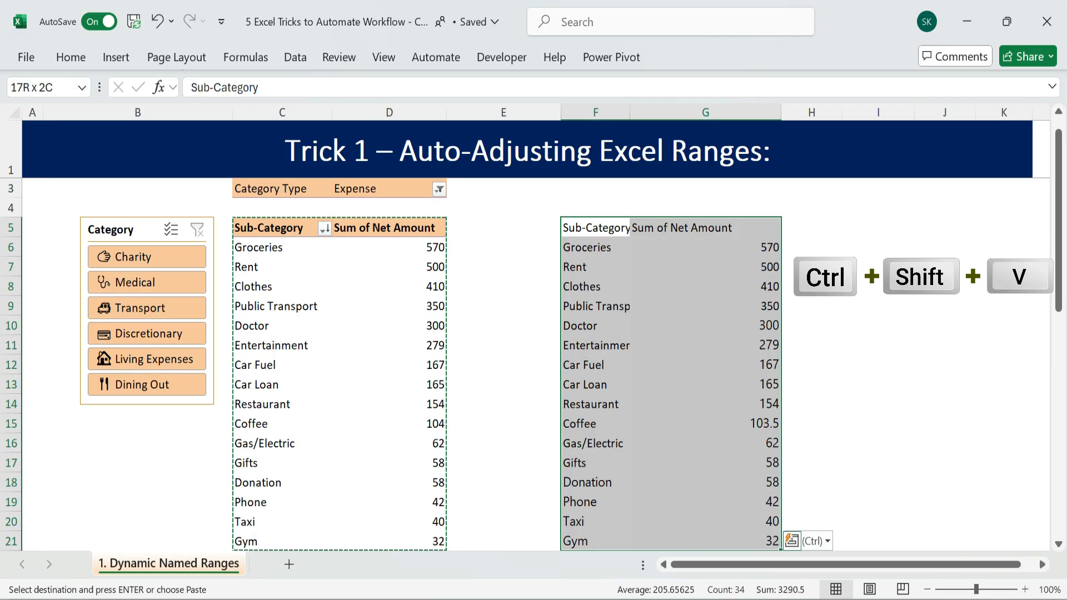
click(108, 55)
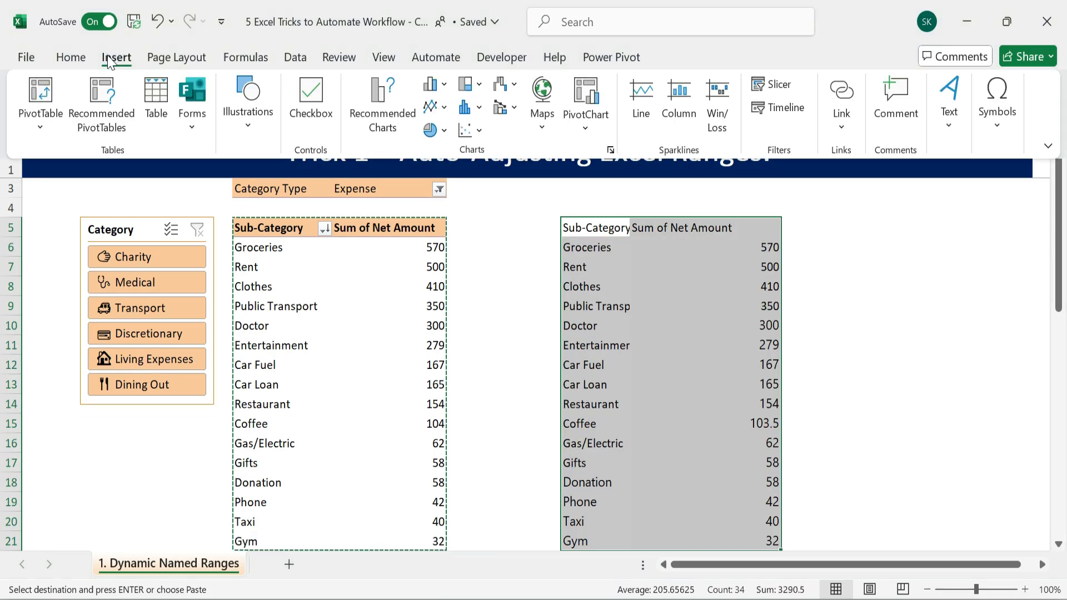
click(472, 84)
click(471, 151)
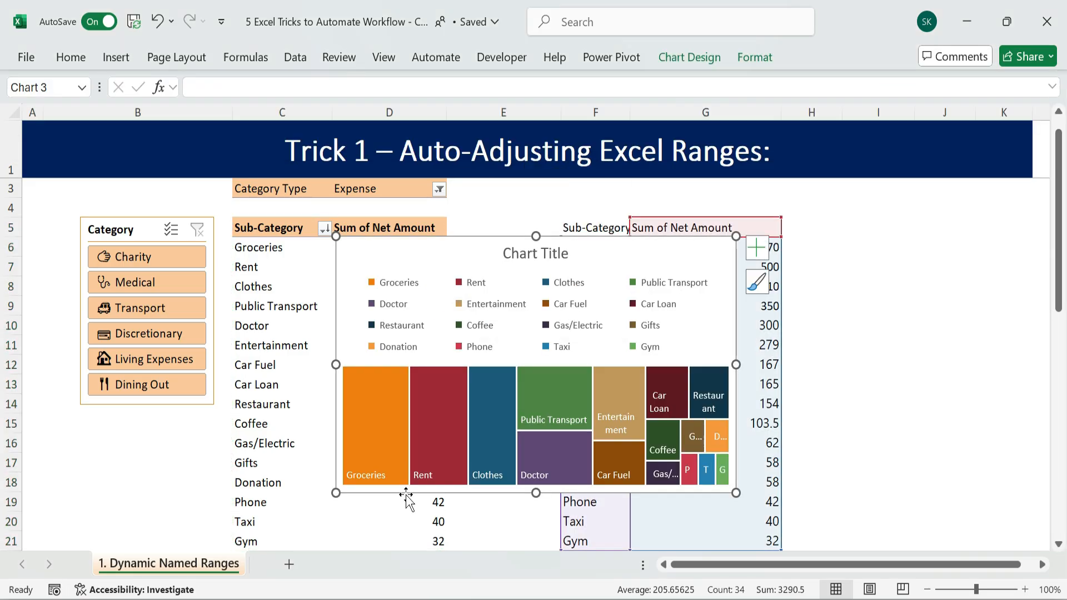
Remove the chart title and the legend from the treemap.
click(756, 247)
click(792, 275)
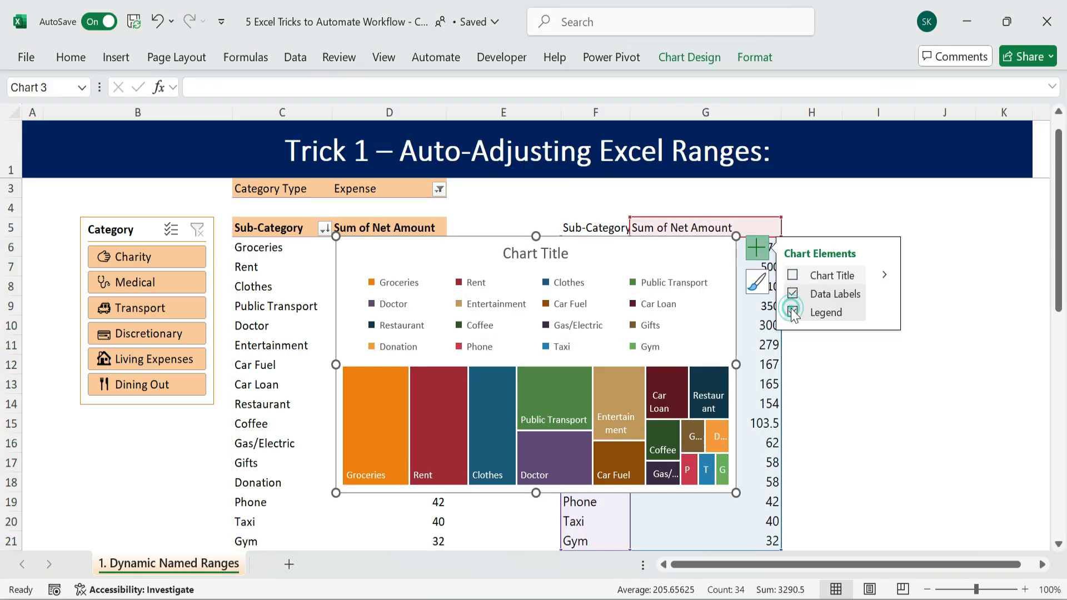
click(792, 313)
click(850, 402)
Move the treemap off the PivotTable so it starts around row 10, over the lower part of the pasted values.
click(493, 230)
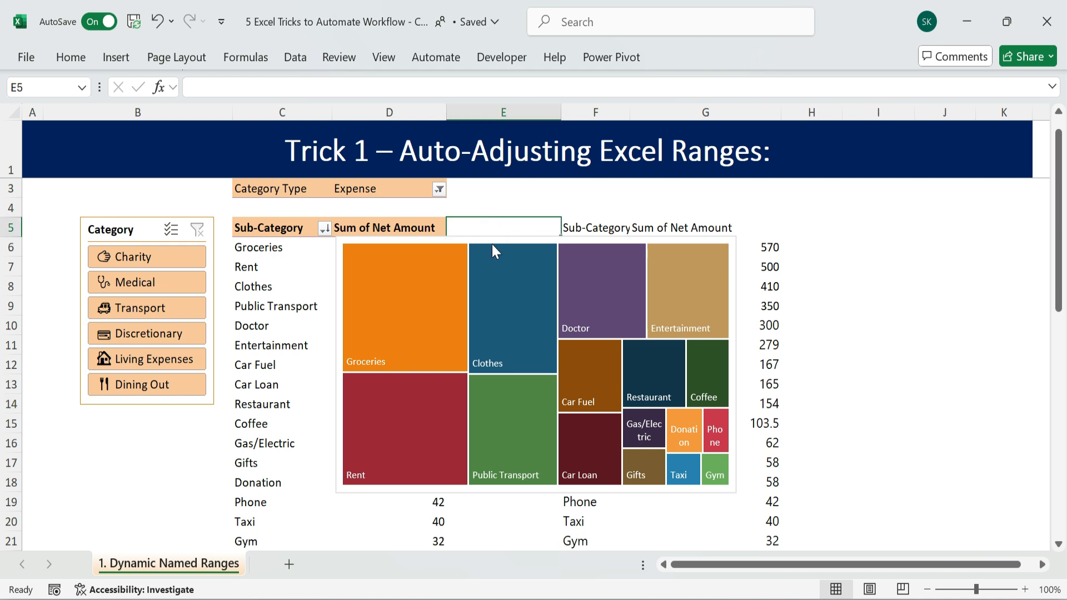
click(492, 244)
drag(734, 286, 855, 294)
click(260, 249)
click(591, 286)
drag(863, 240, 864, 322)
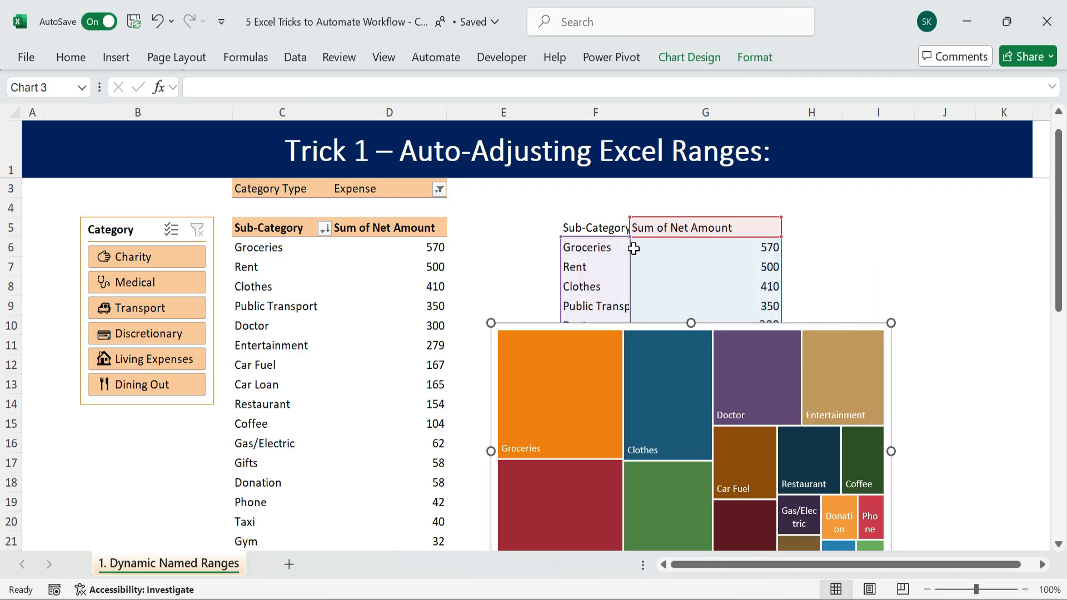
Filter the PivotTable by different categories with the Category slicer, ending on Living Expenses and Dining Out together.
click(156, 320)
click(148, 333)
click(142, 278)
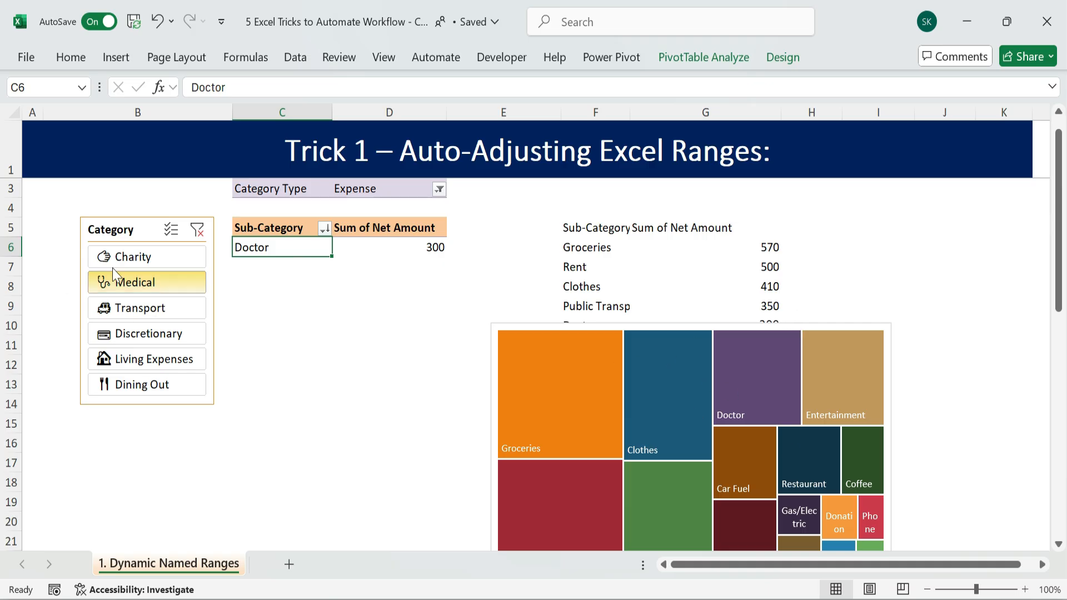
click(126, 261)
drag(125, 260, 125, 388)
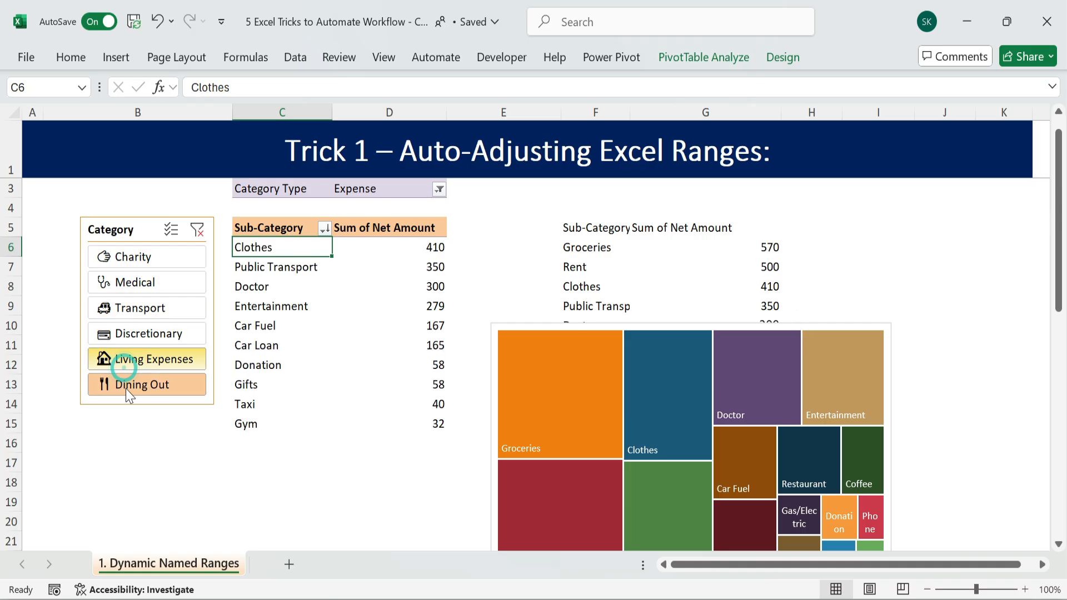
Examine the series name, series values and axis label ranges in the treemap's data source, leaving them unchanged.
click(632, 335)
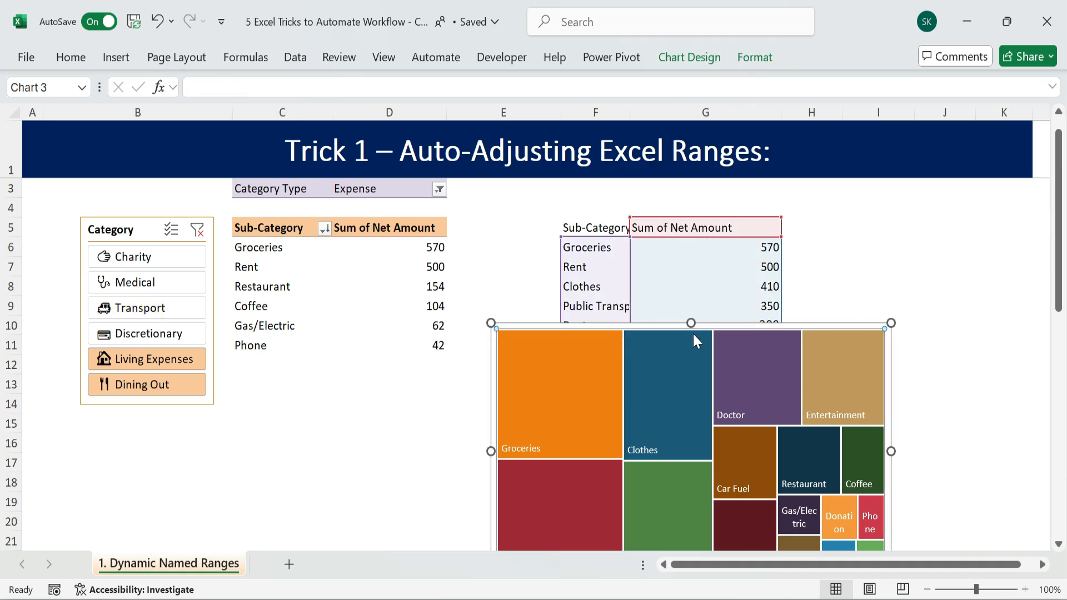
drag(853, 321, 916, 265)
right_click(897, 291)
click(805, 439)
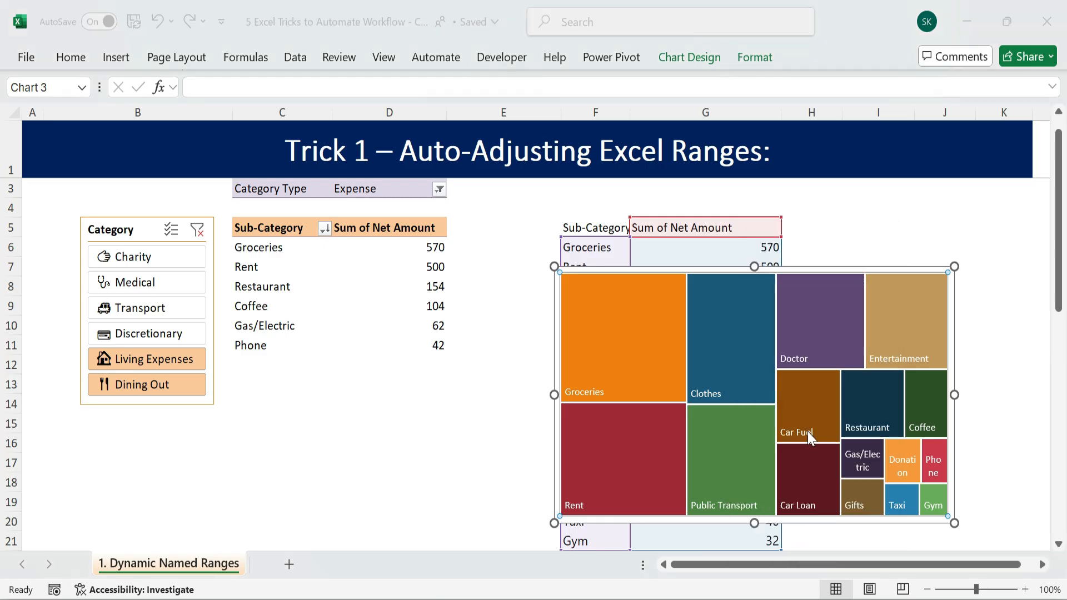
click(392, 286)
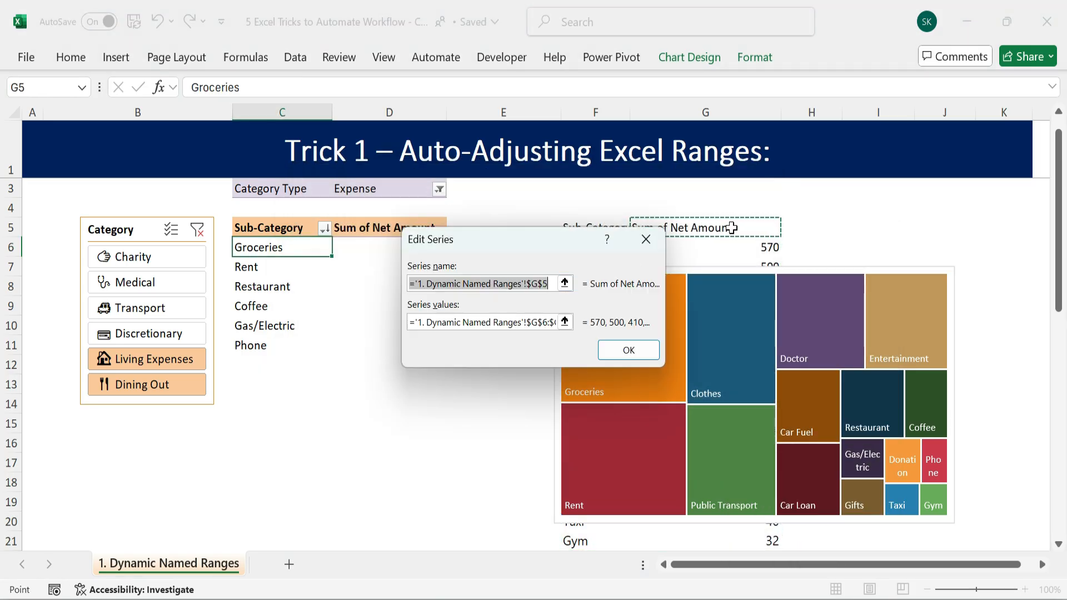
click(543, 323)
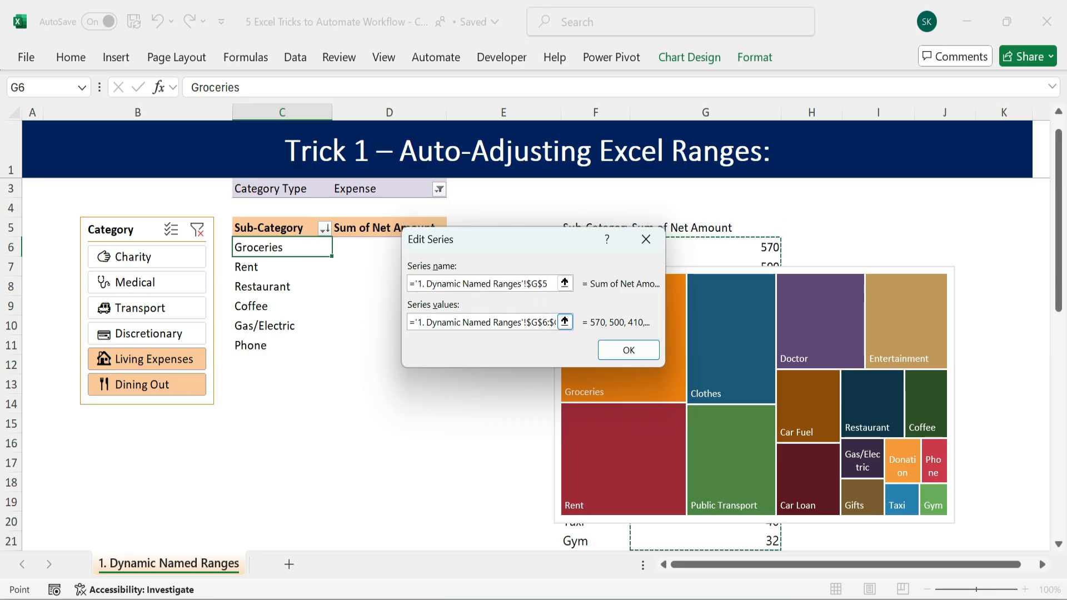
drag(557, 239, 420, 290)
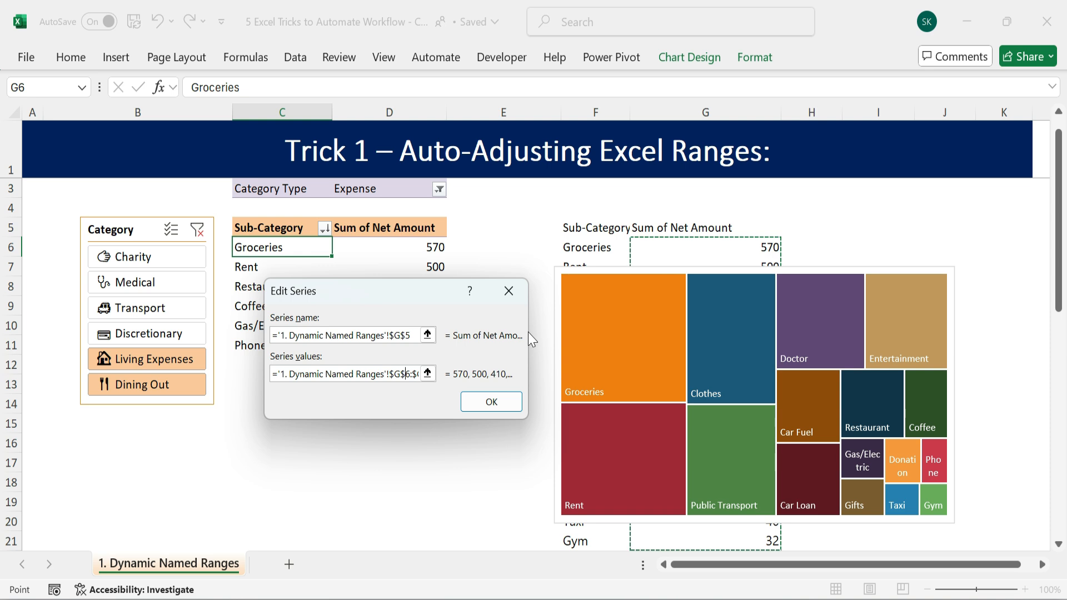
click(508, 404)
click(567, 279)
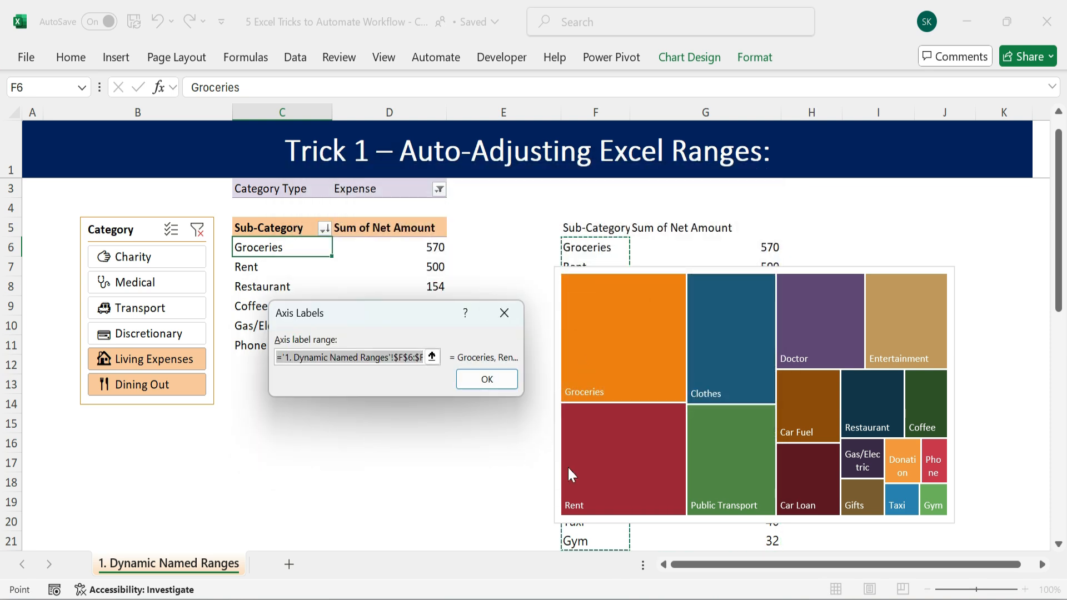
click(487, 382)
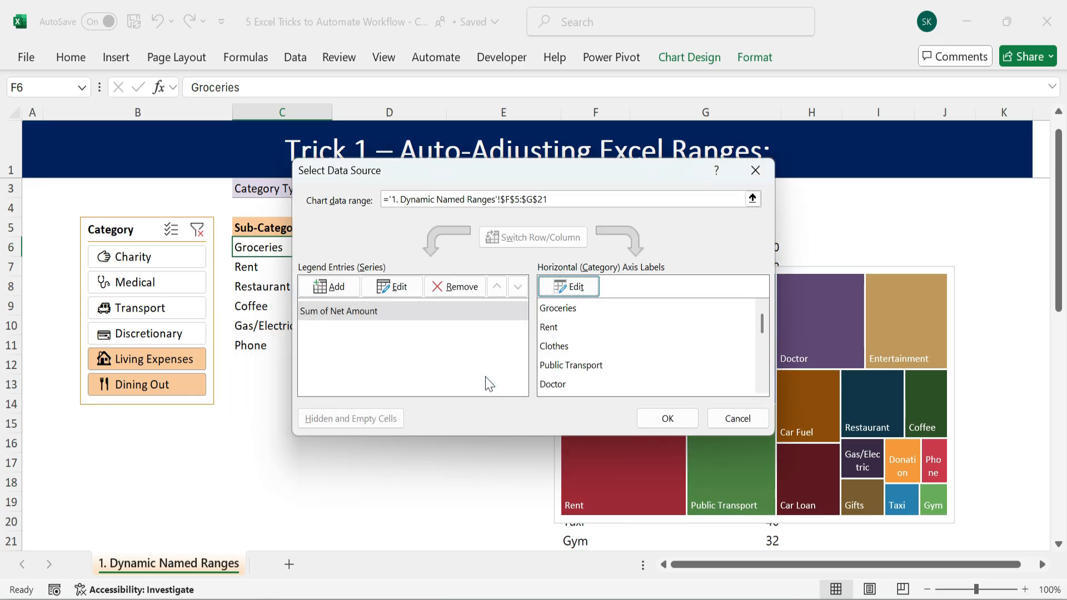
click(732, 418)
Shift the treemap slightly further from the PivotTable and clear the Category slicer's filter.
drag(822, 266, 867, 272)
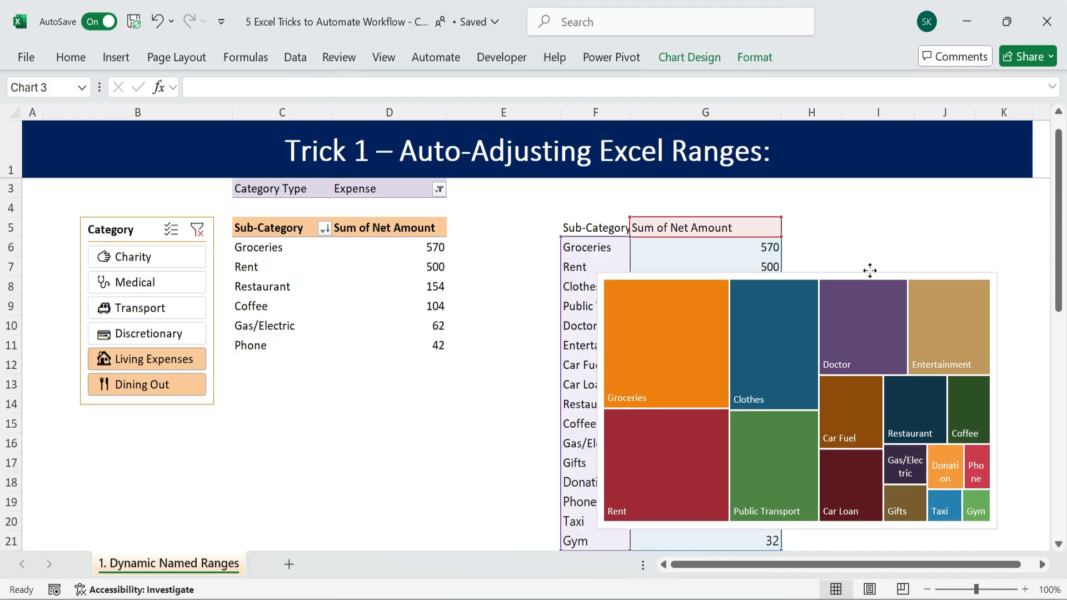
click(488, 246)
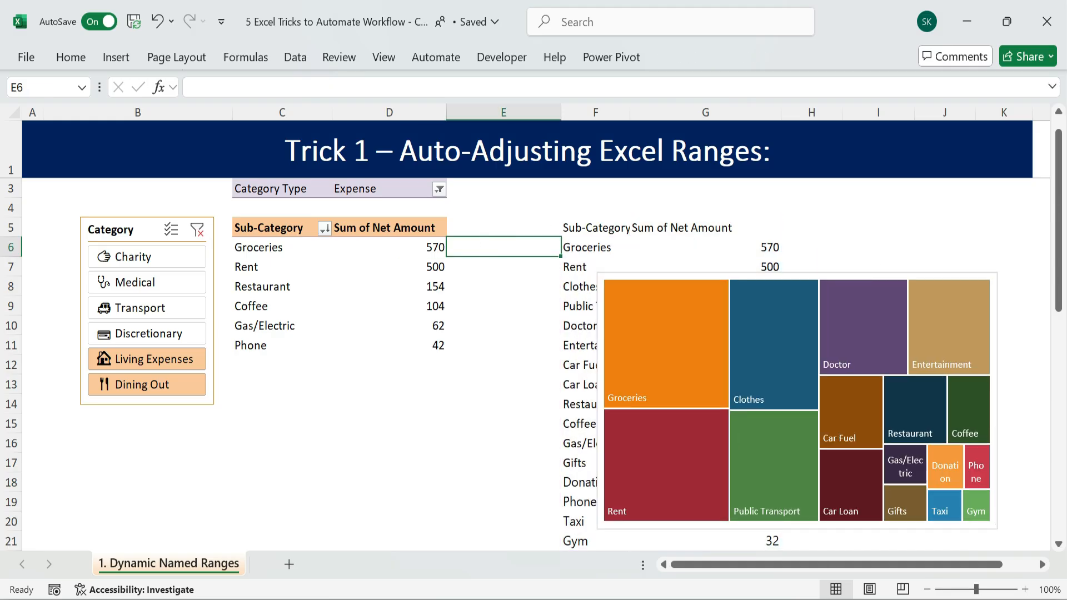
click(197, 230)
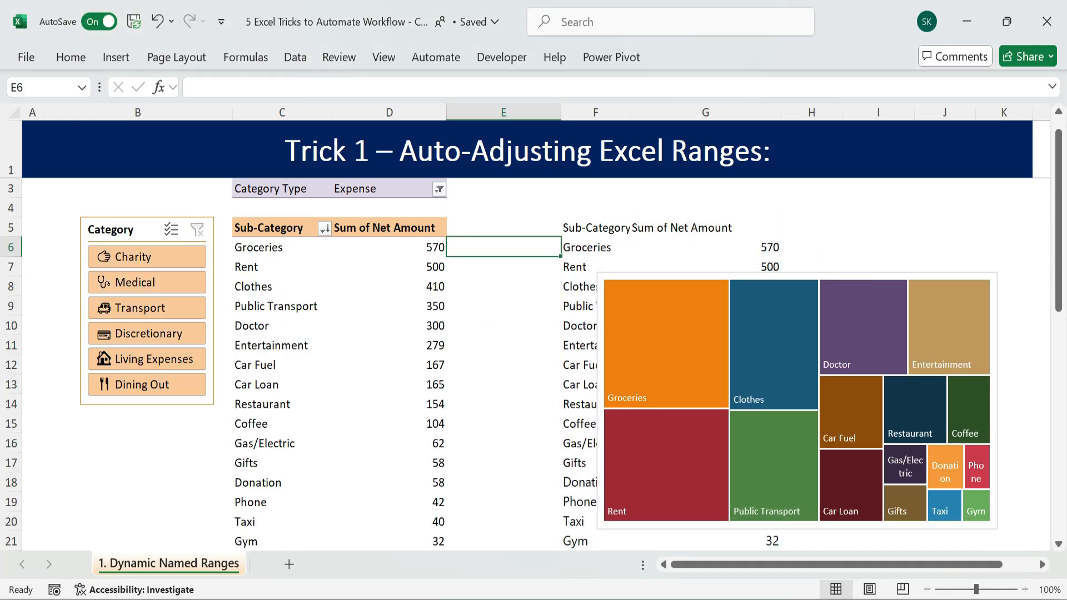
Enter the formula =OFFSET($C$6,,,COUNTA($C$6:$C$21)) in cell E6 and select its spilled range.
text(=of)
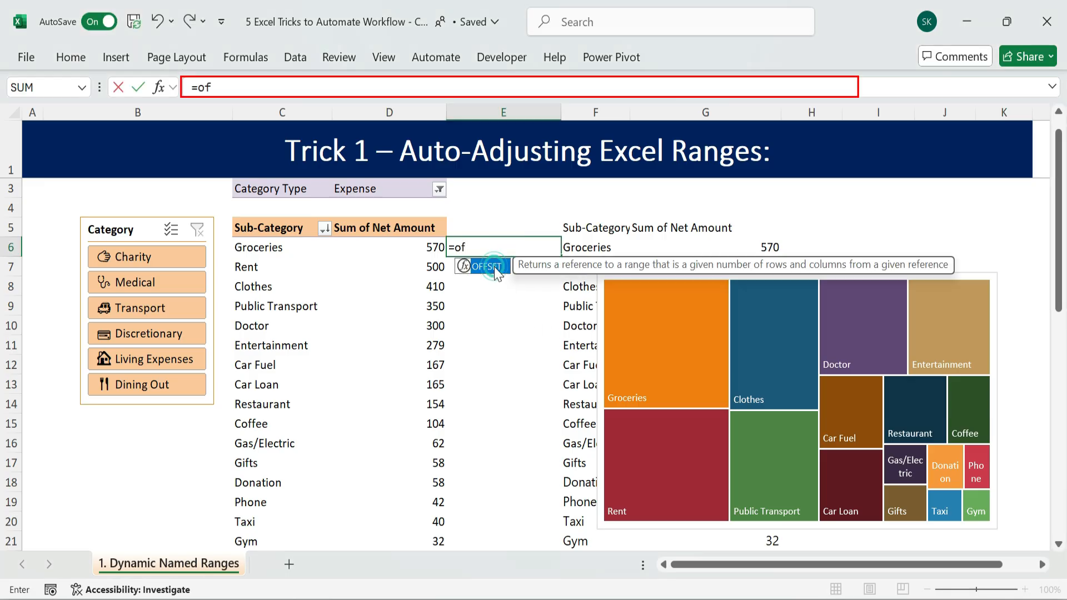
double_click(484, 266)
click(268, 249)
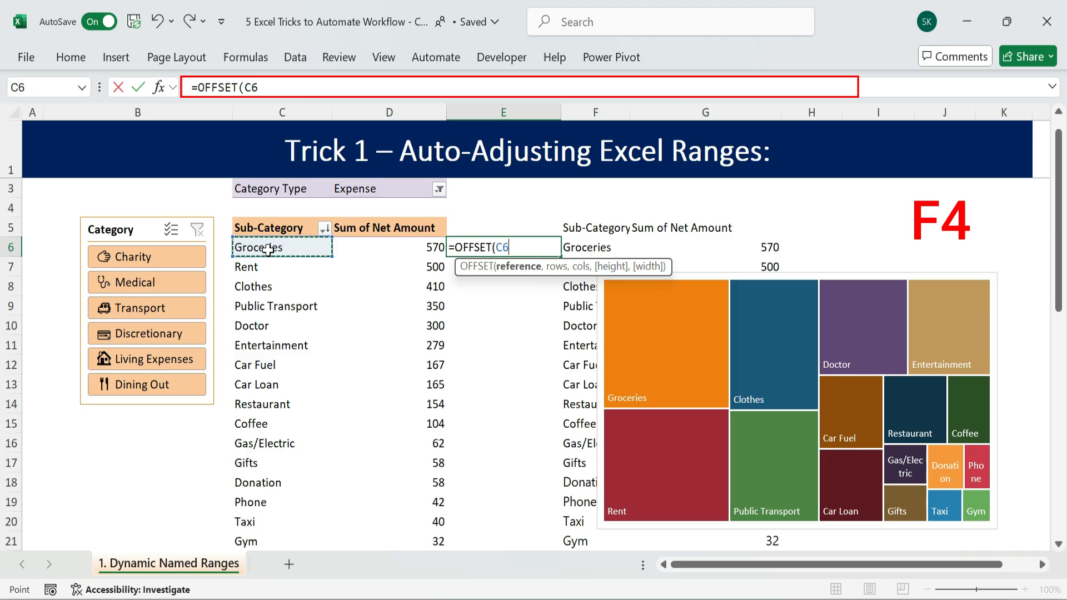
key(F4)
text(,)
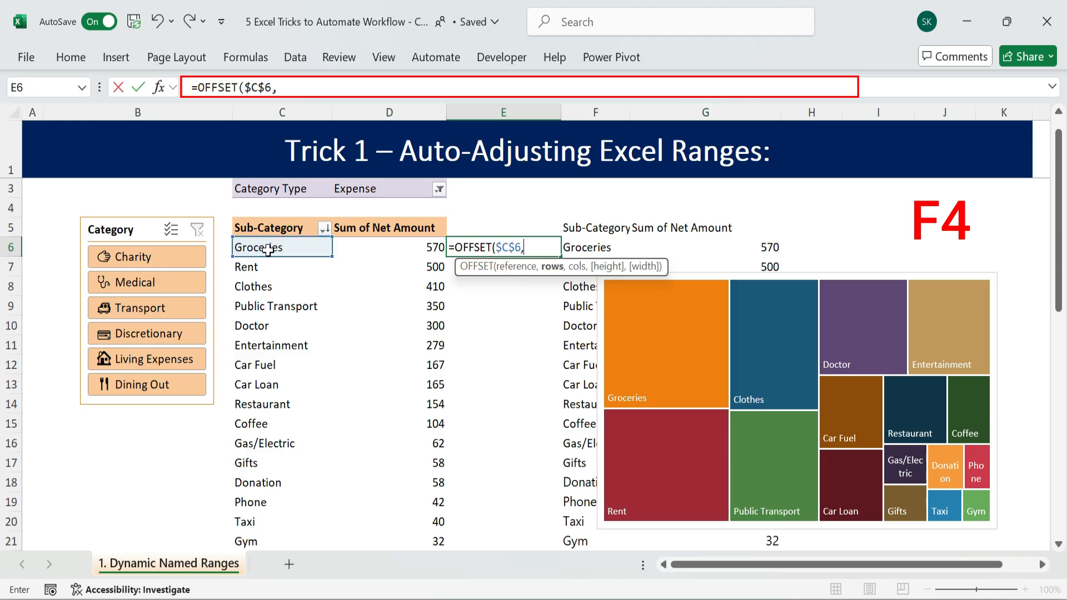
text(,,)
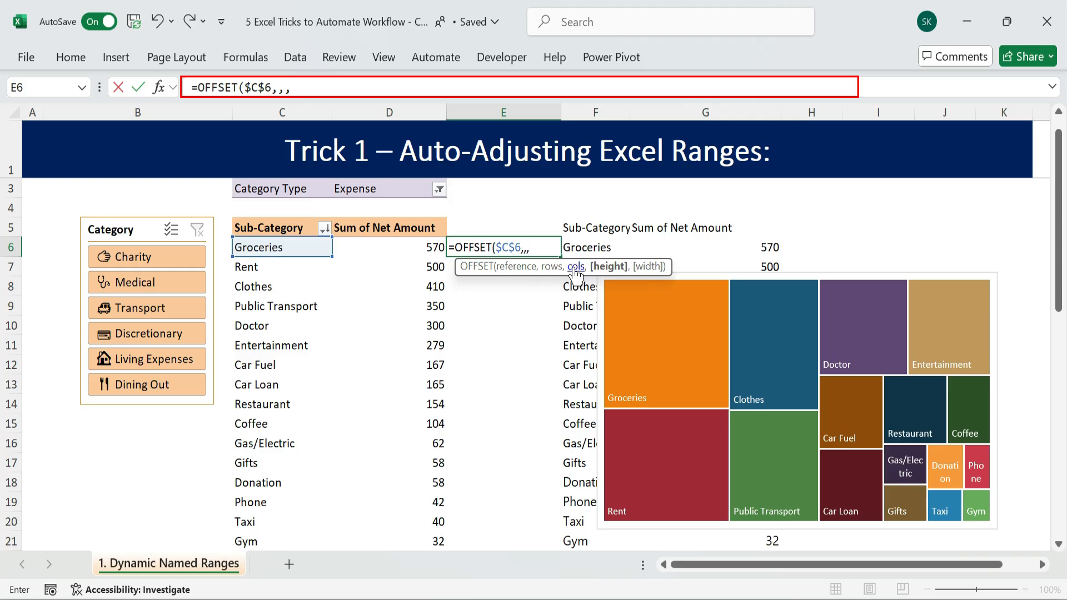
text(cou)
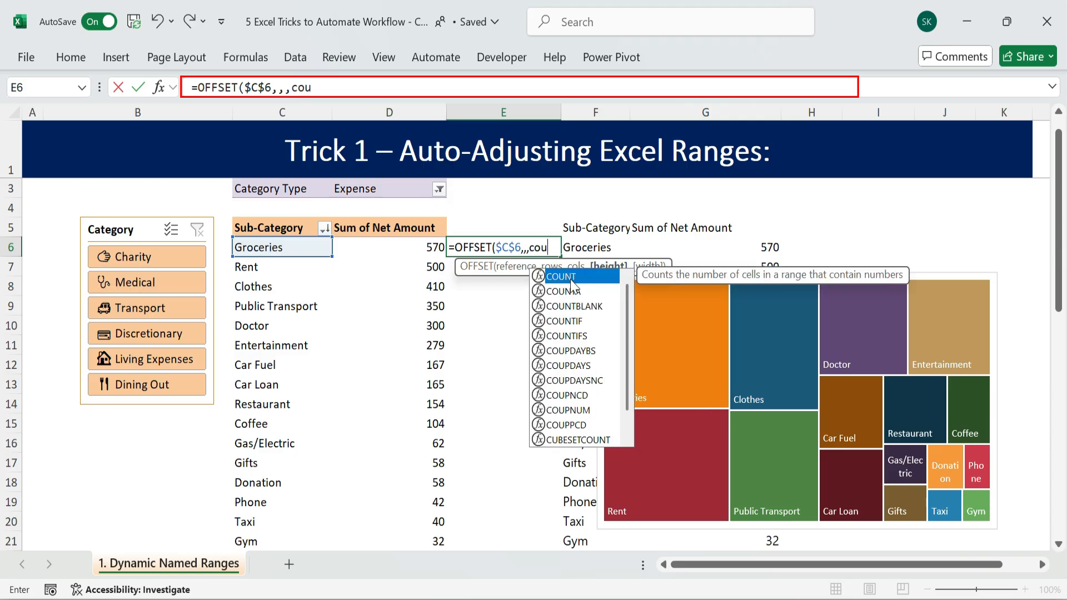
double_click(565, 295)
drag(308, 248, 284, 542)
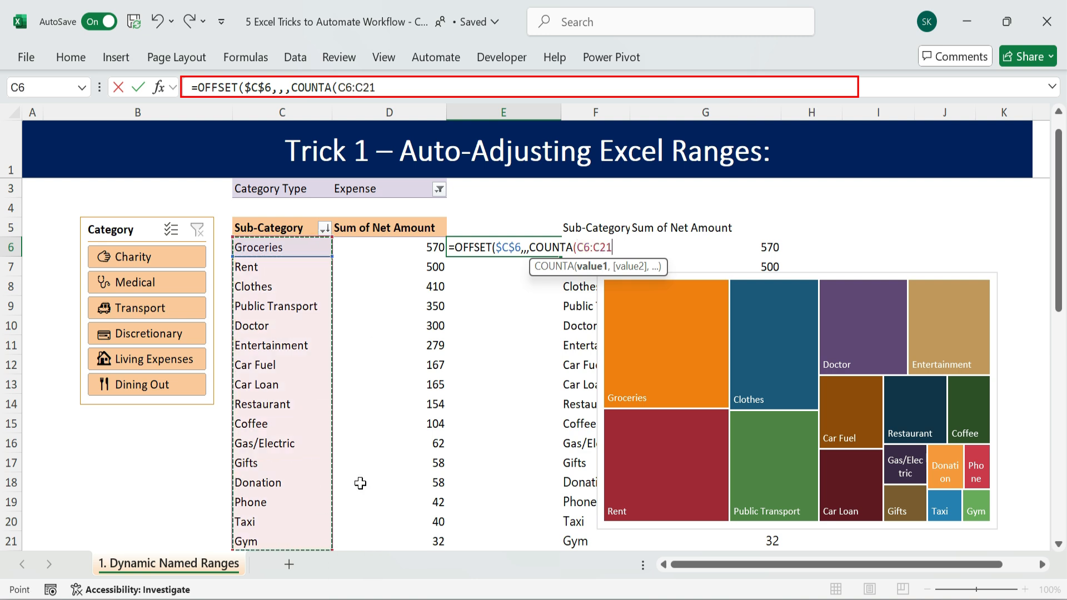
key(F4)
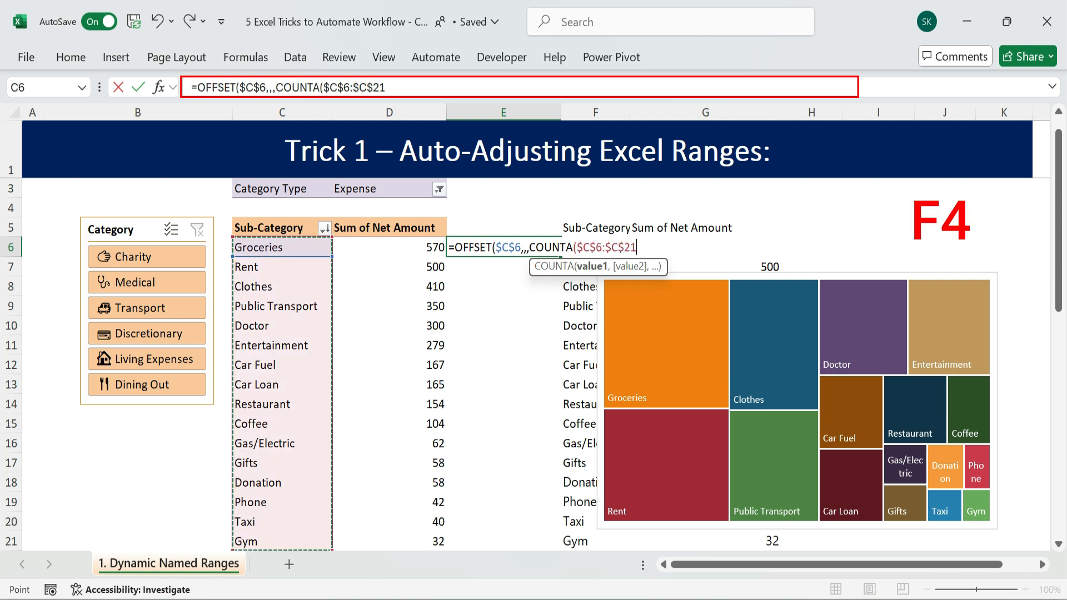
text())
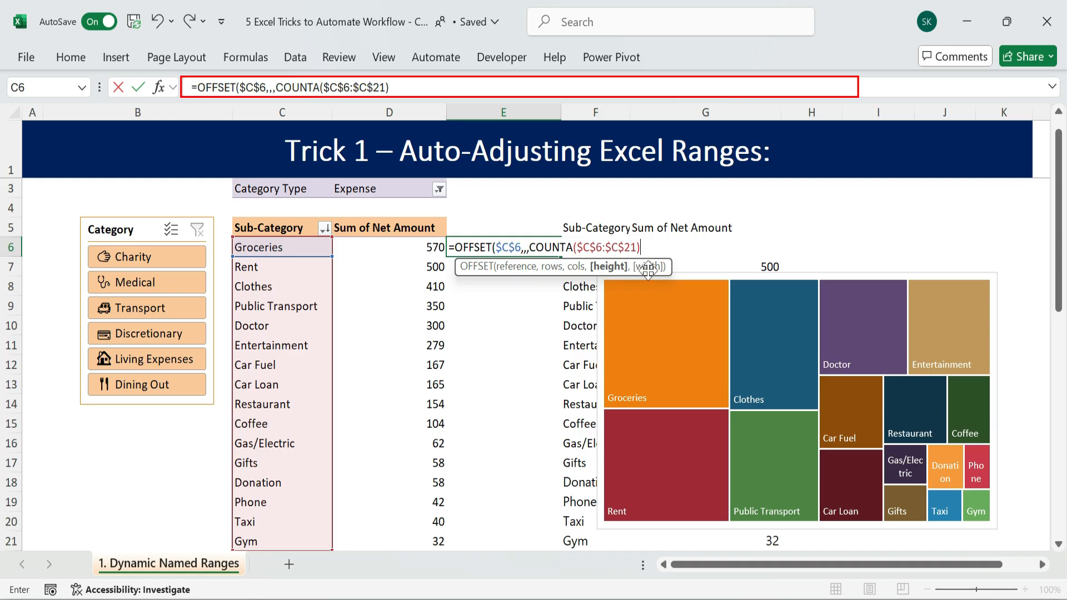
text())
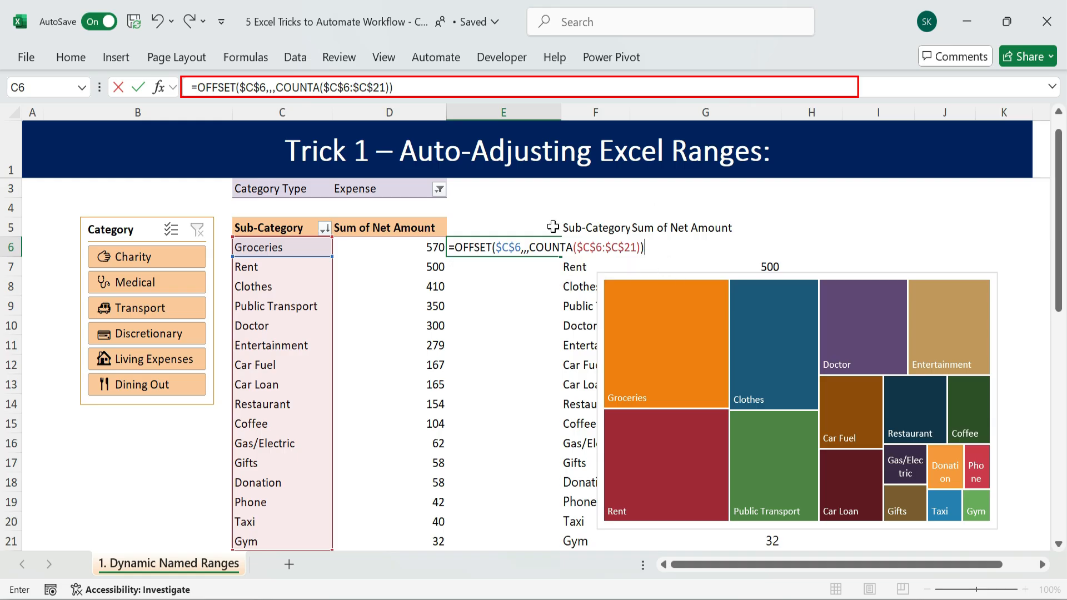
key(Return)
drag(511, 244, 503, 539)
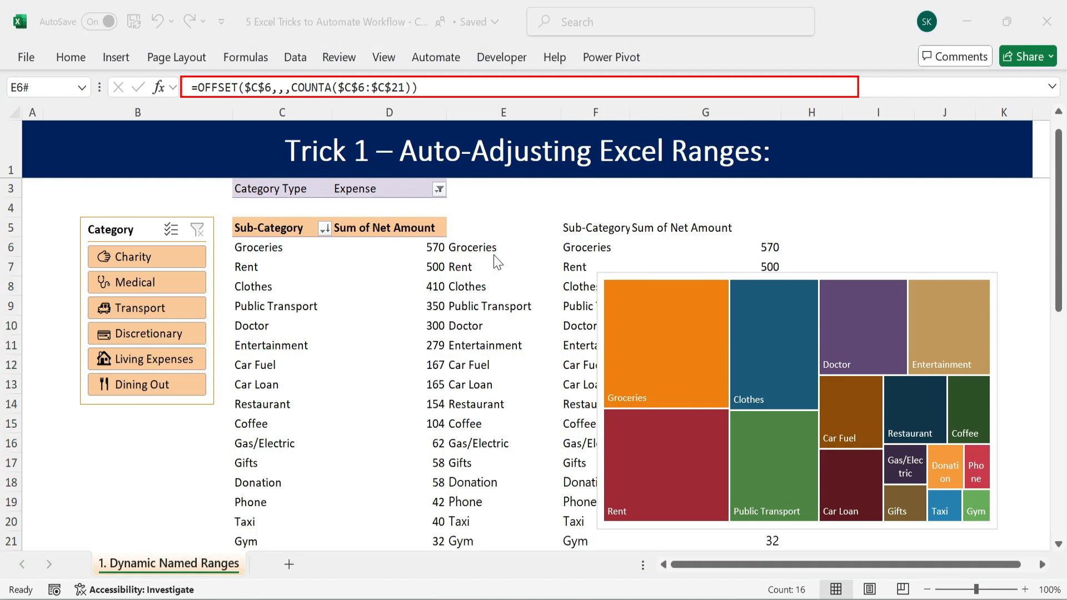
Try to define the workbook name TreemapAxis using the formula =OFFSET($C$6,,,COUNTA($C$6:$C$21)) copied from cell E6.
drag(428, 88, 190, 87)
key(ctrl+c)
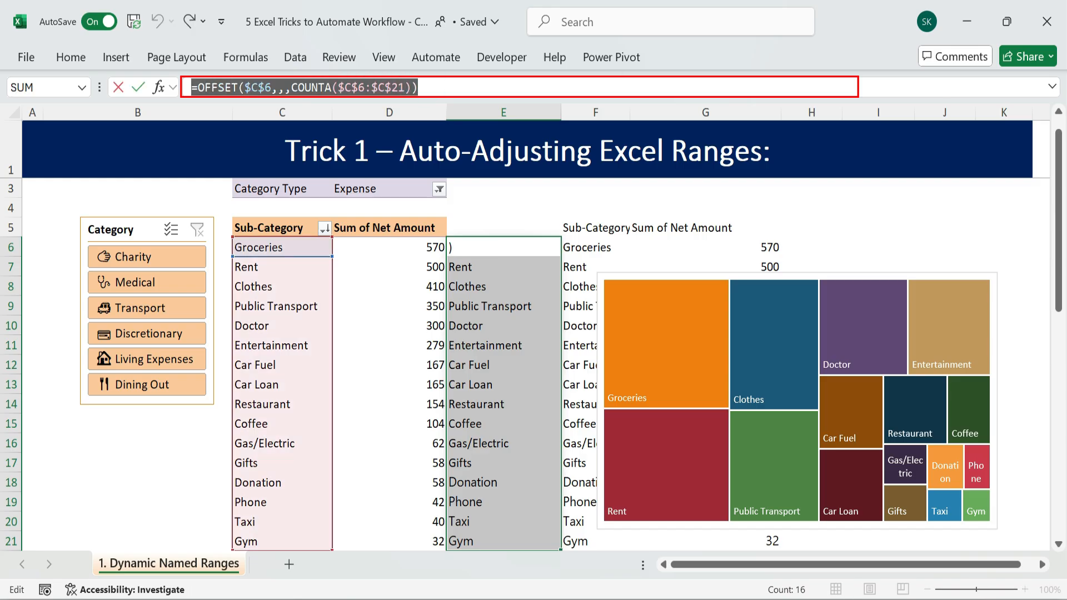
key(Return)
click(252, 61)
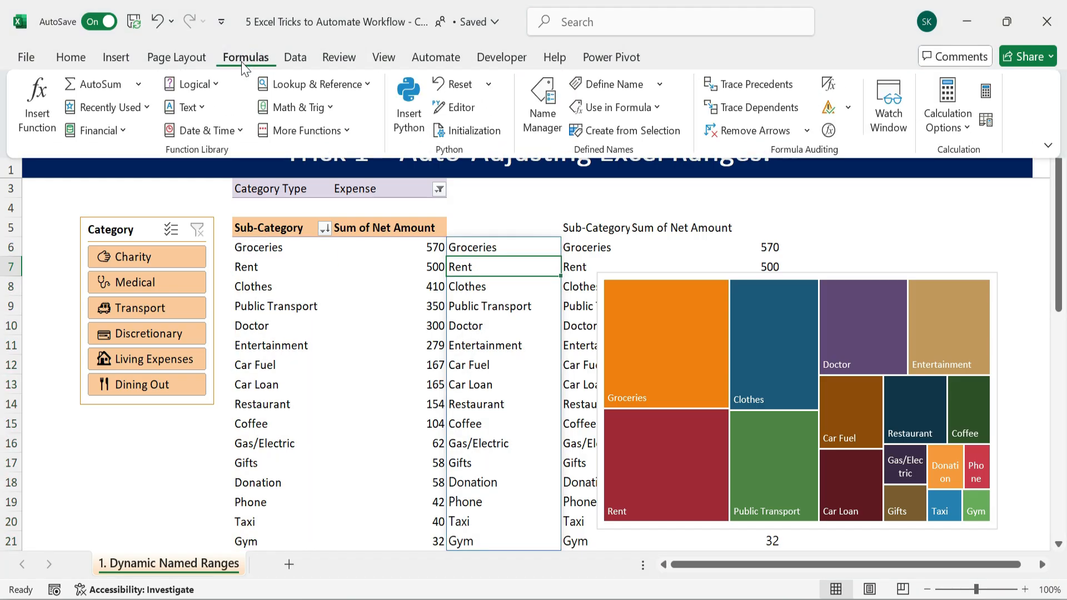
click(603, 85)
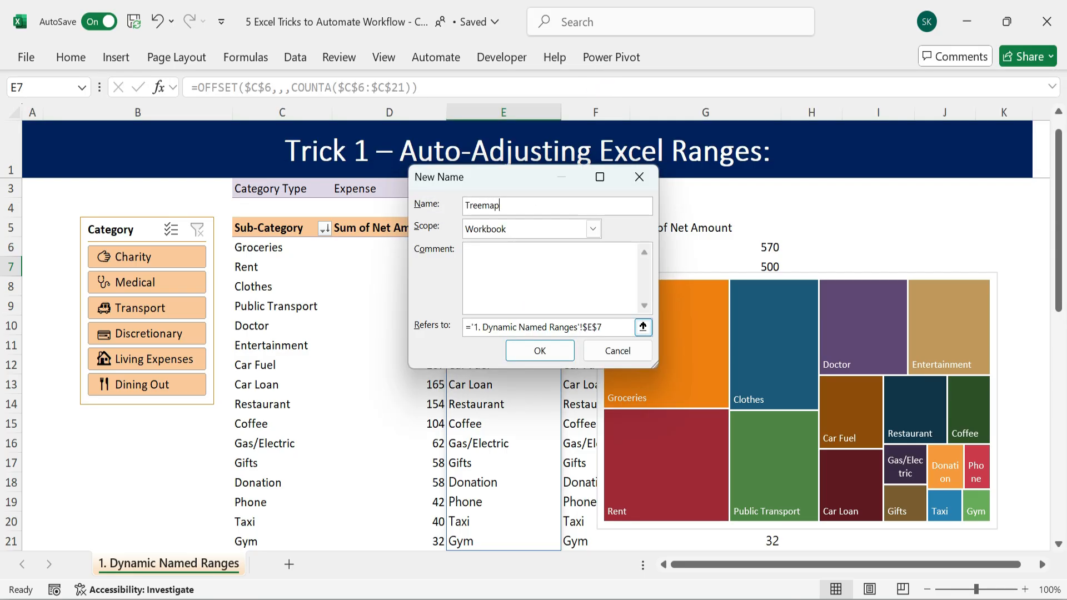
drag(628, 327, 386, 329)
key(ctrl+v)
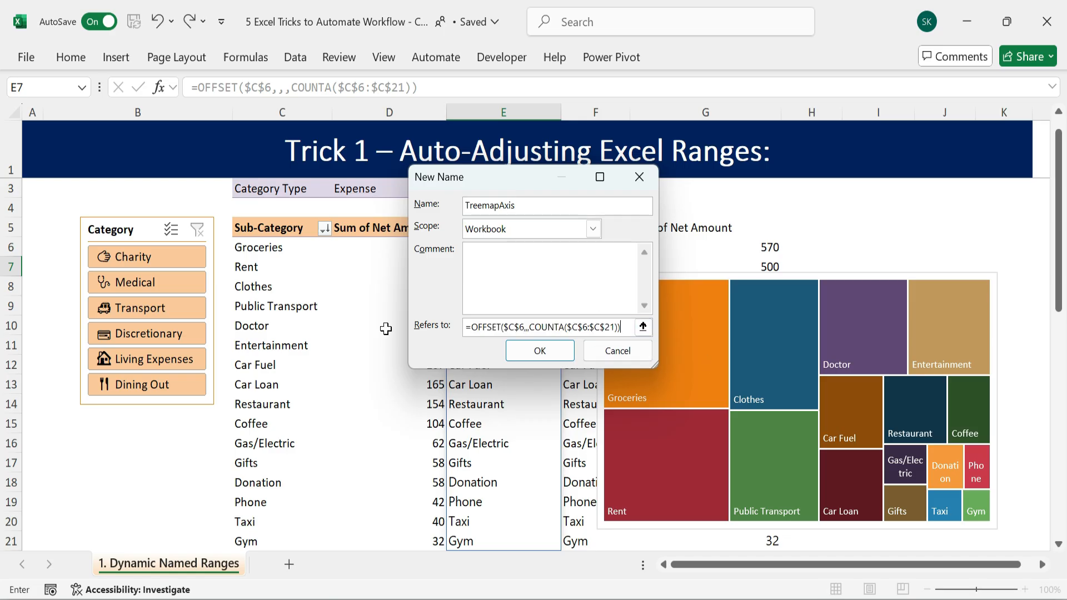
click(538, 350)
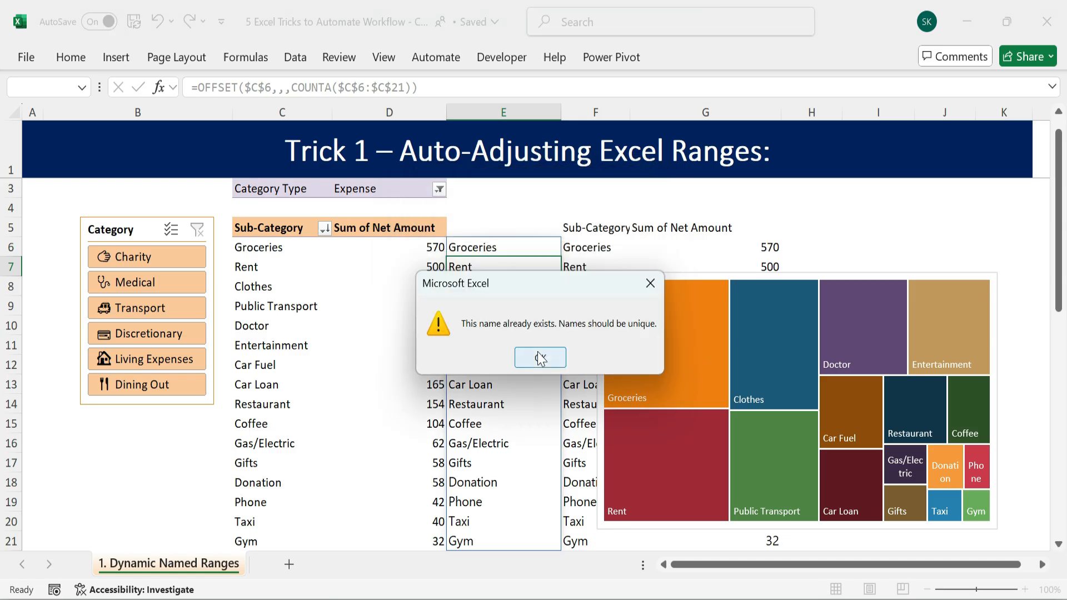
click(540, 358)
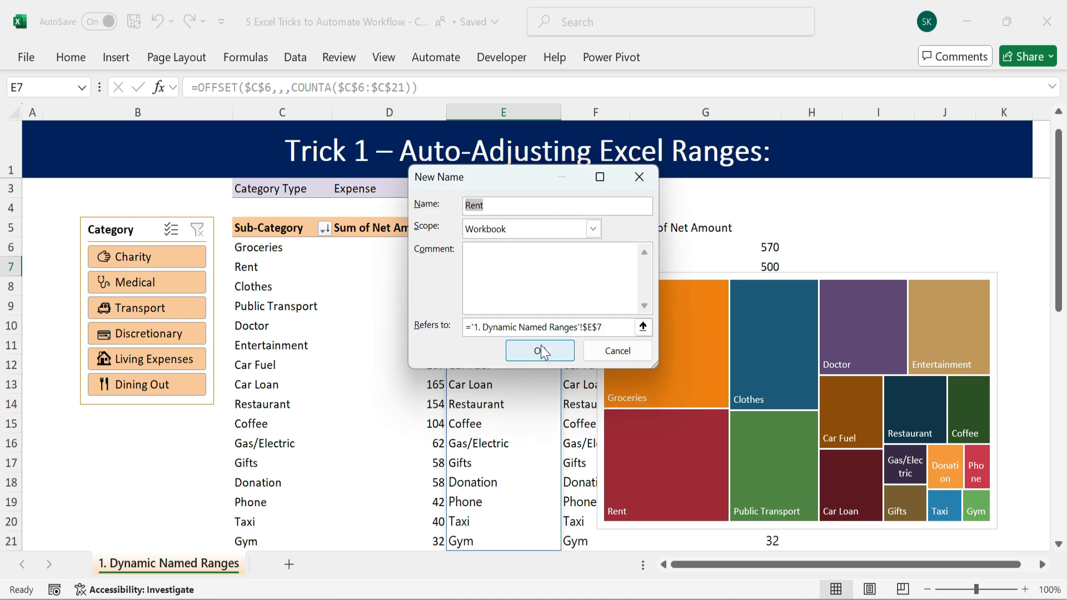
click(541, 348)
Change the OFFSET starting reference in cell E6's formula to $D$6, keeping the COUNTA range on column C.
drag(440, 245, 410, 543)
click(503, 246)
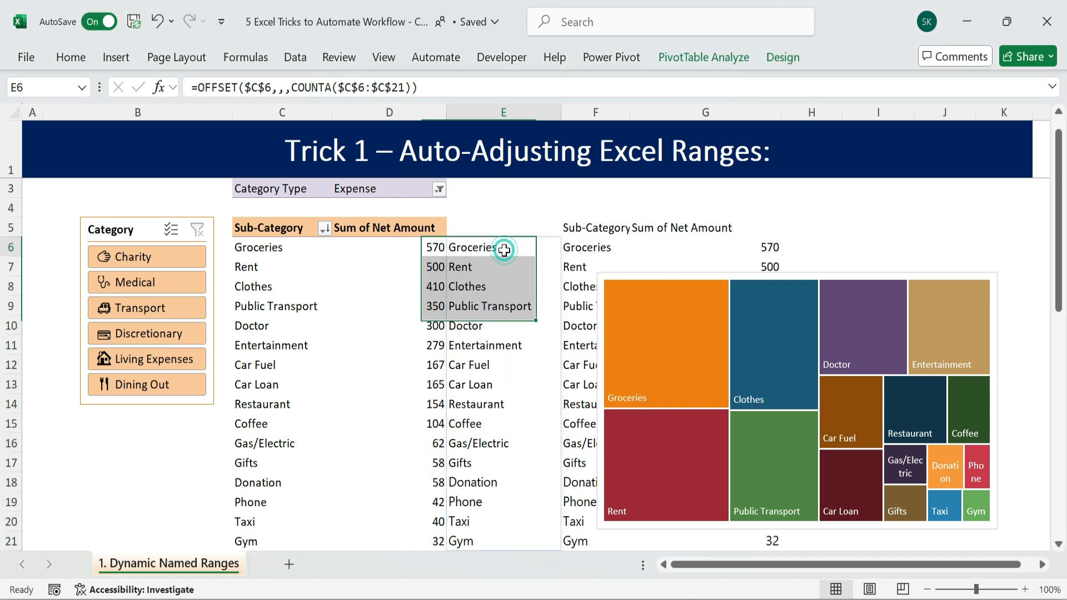
drag(420, 87, 191, 87)
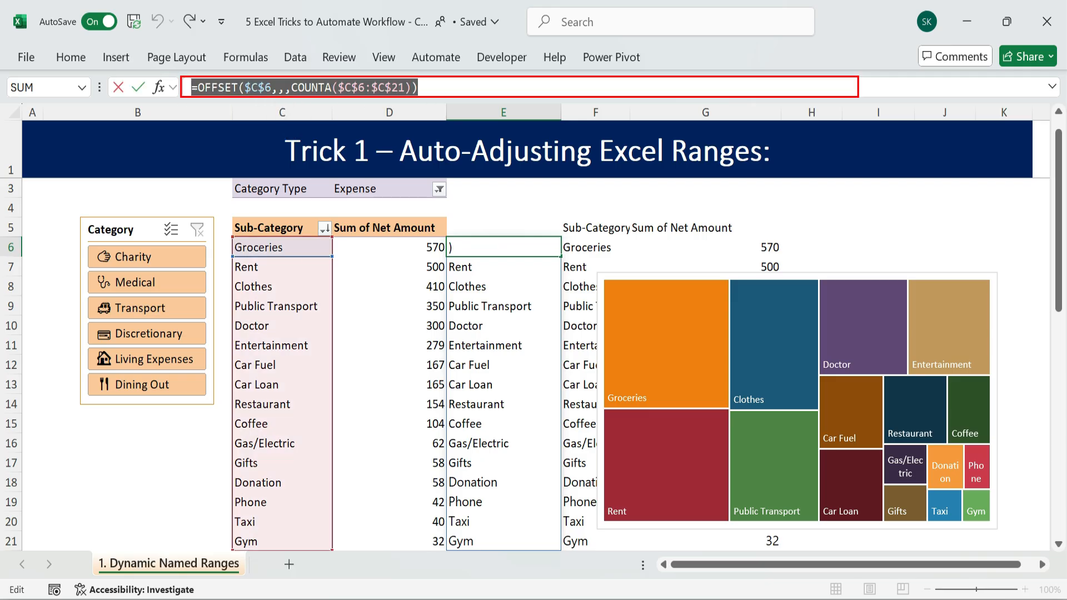
click(256, 87)
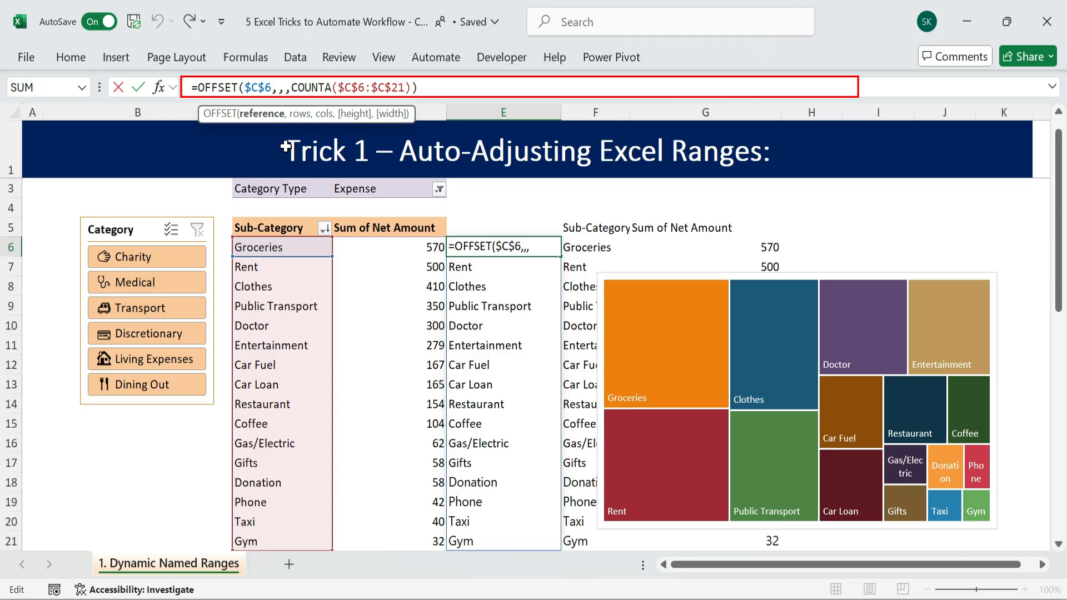
key(BackSpace)
text(d)
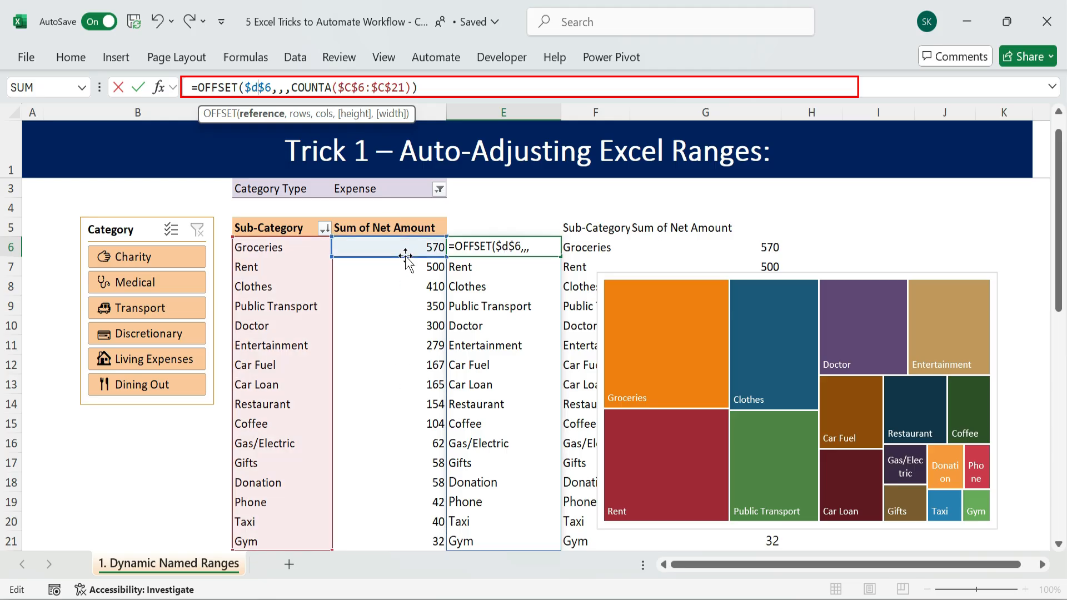
key(Return)
Try to define the workbook name TreemapValues using the formula =OFFSET($D$6,,,COUNTA($C$6:$C$21)) copied from cell E6.
drag(522, 247, 529, 298)
drag(439, 88, 152, 98)
key(ctrl+c)
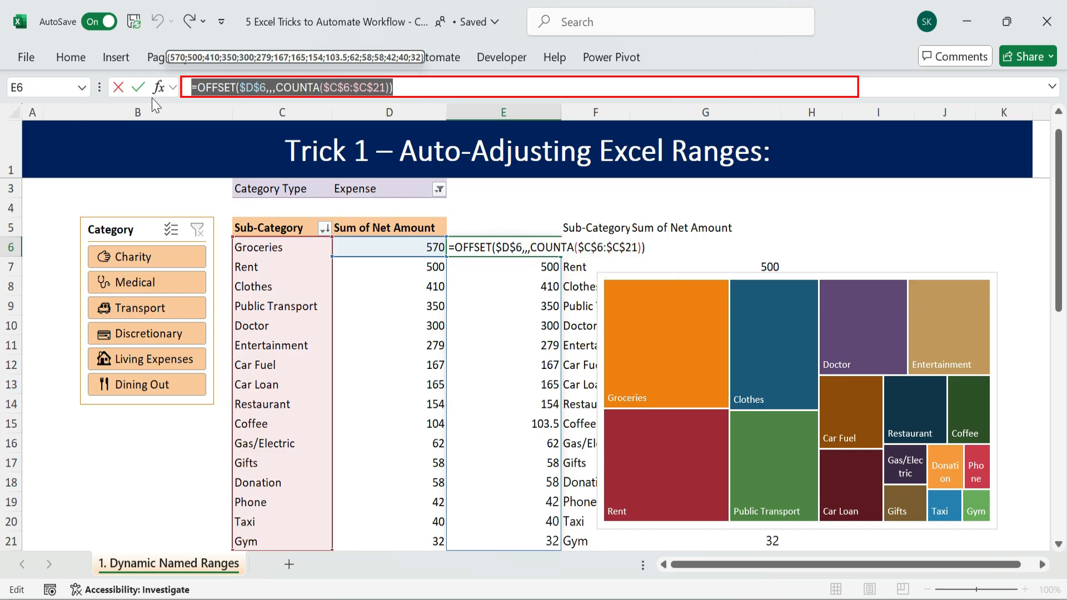
key(Return)
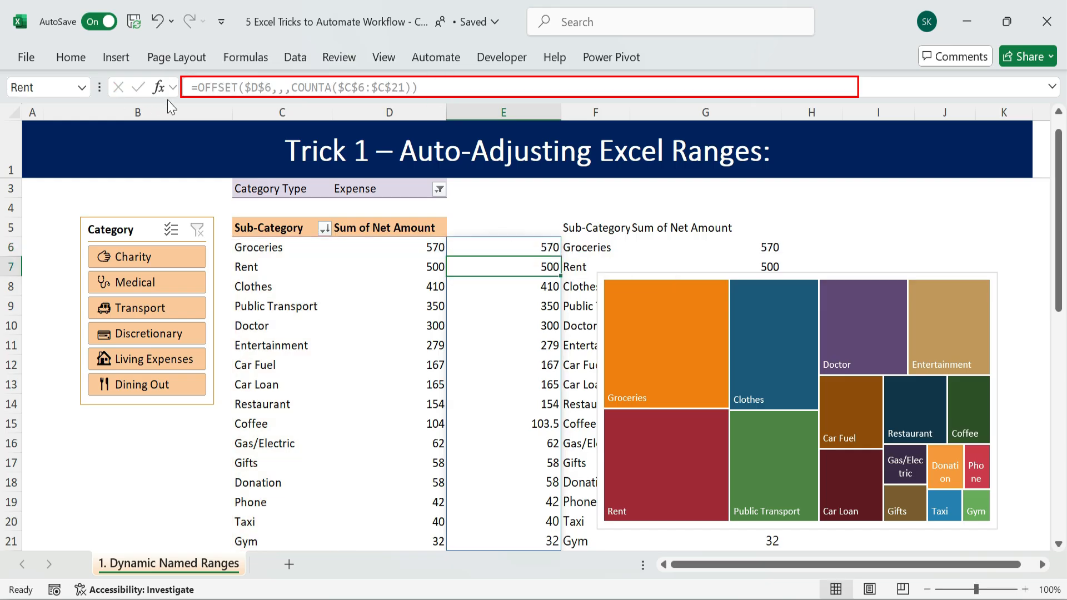
click(269, 58)
click(570, 78)
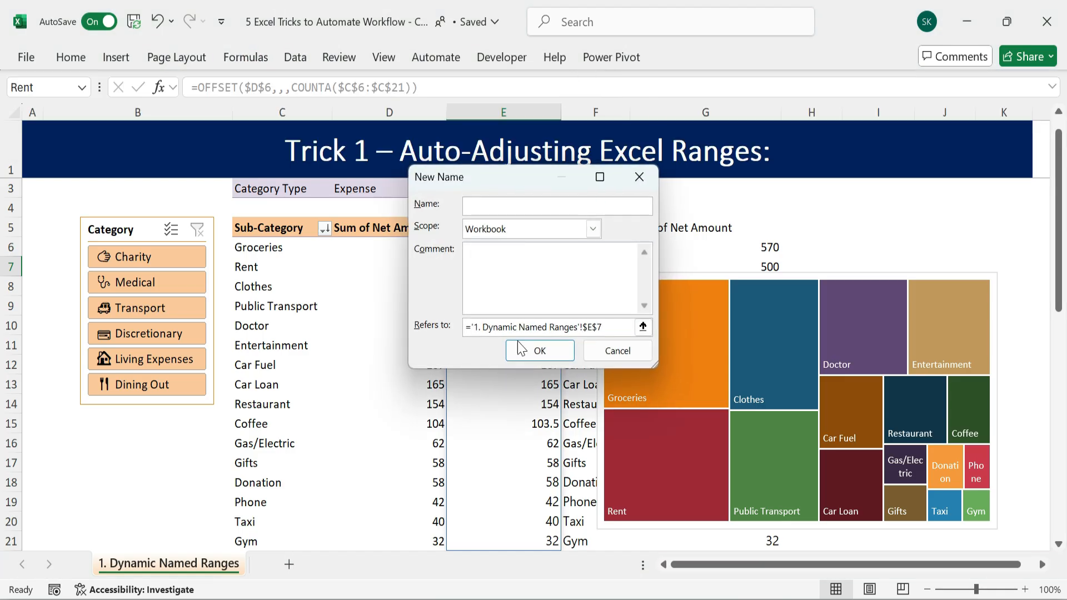
text(TreemapValues)
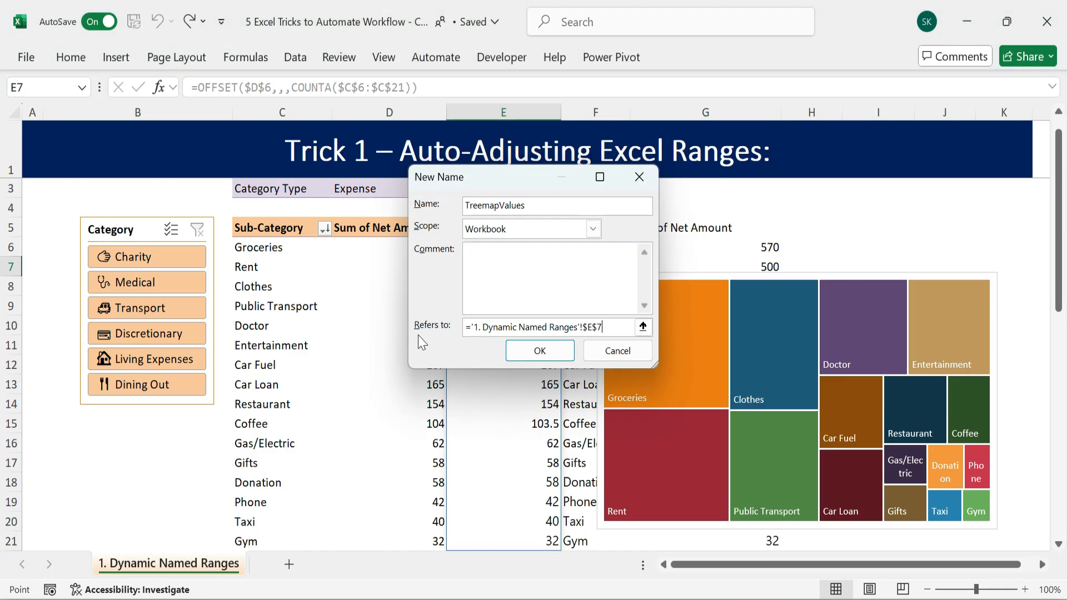
click(602, 327)
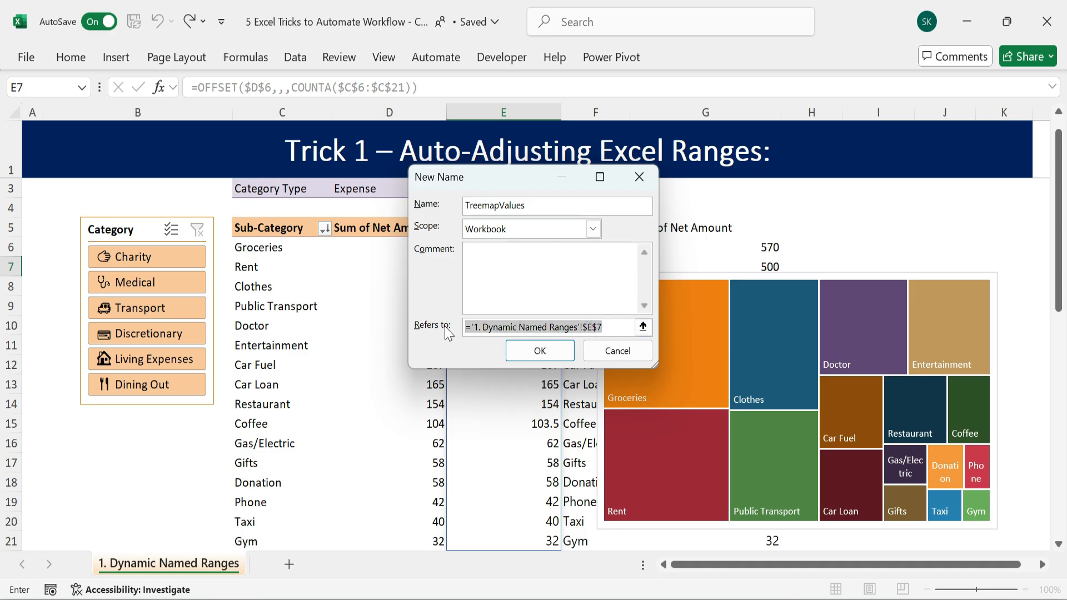
key(ctrl+v)
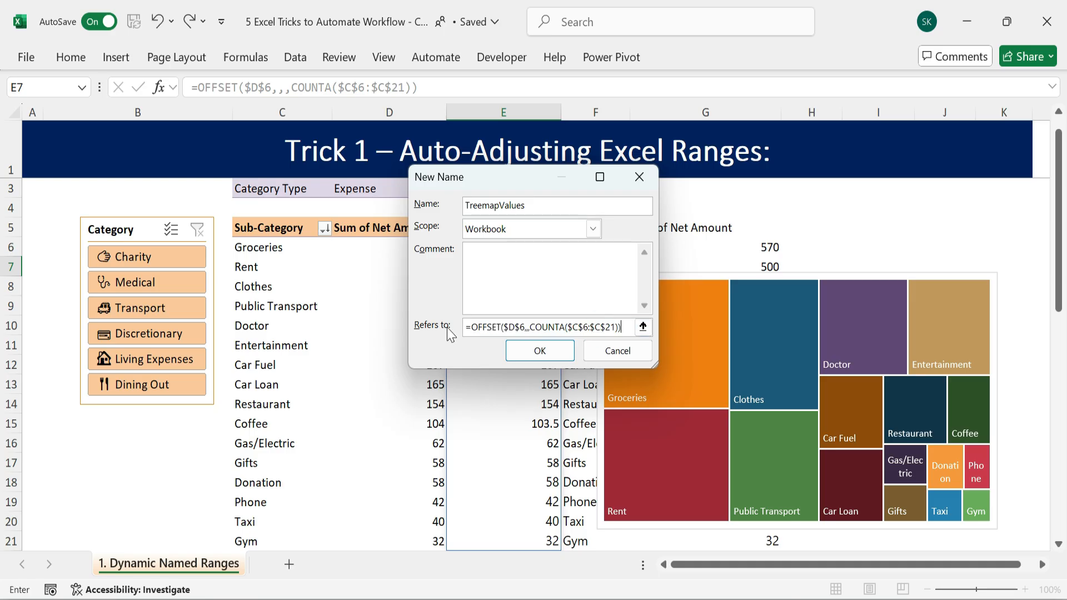
click(540, 351)
click(539, 357)
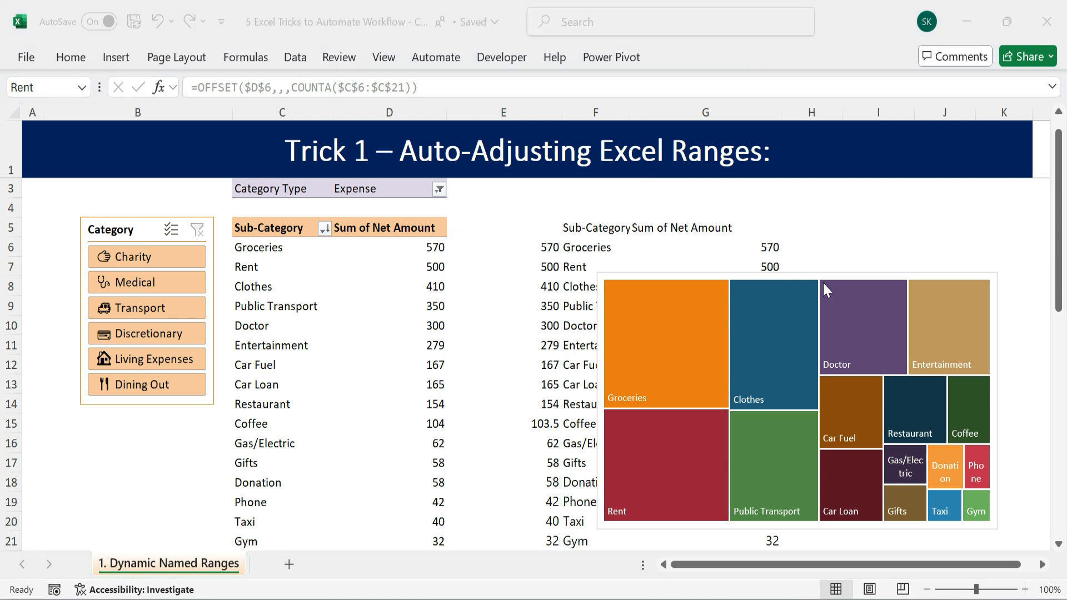
Edit the series in the treemap's data source and set its name to the PivotTable header in cell D5.
click(657, 275)
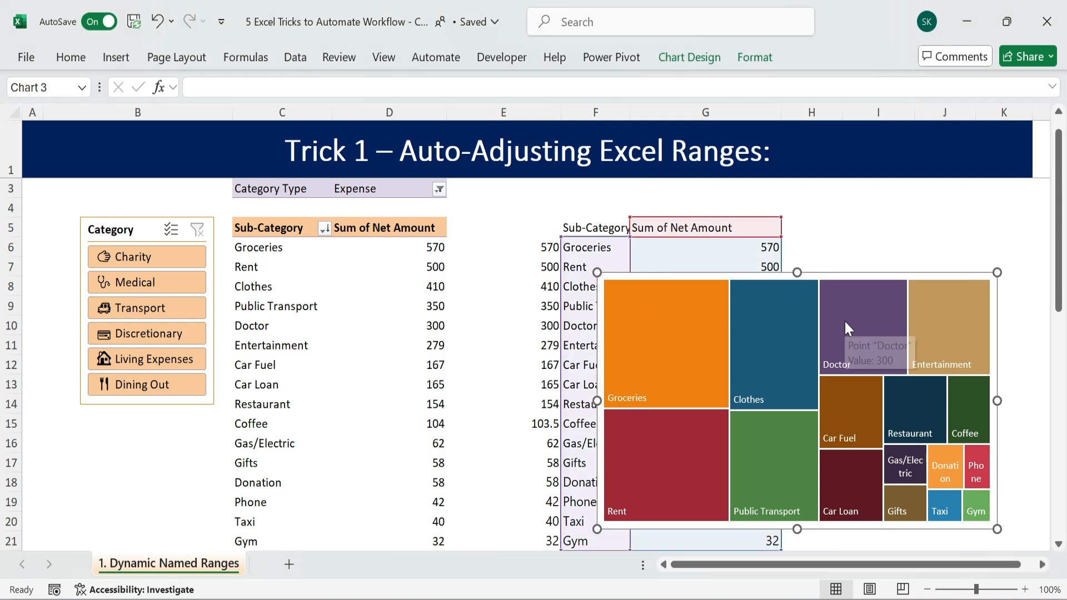
right_click(859, 297)
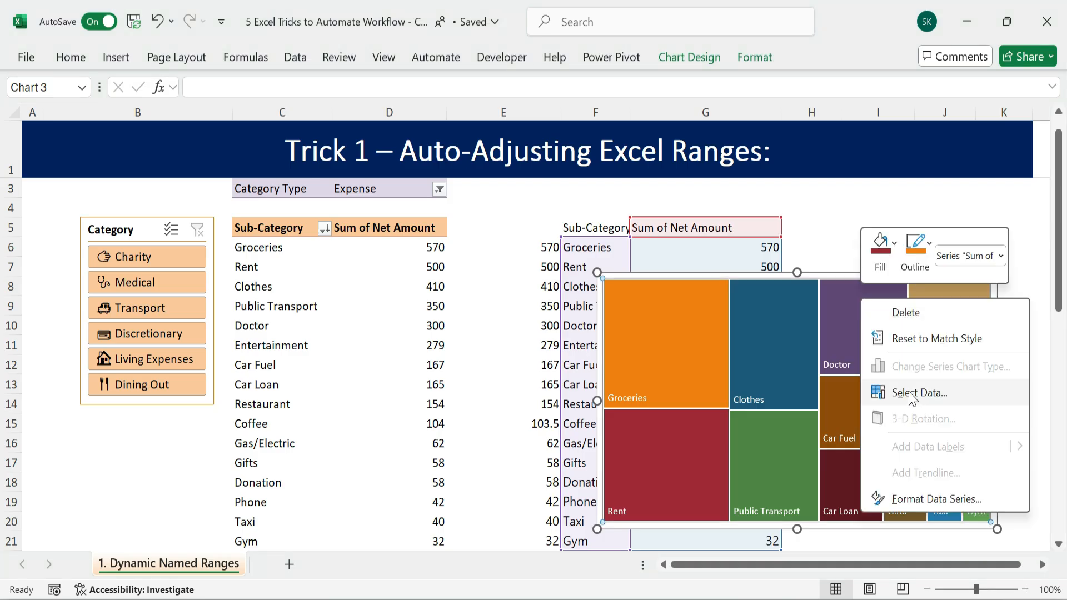
click(911, 392)
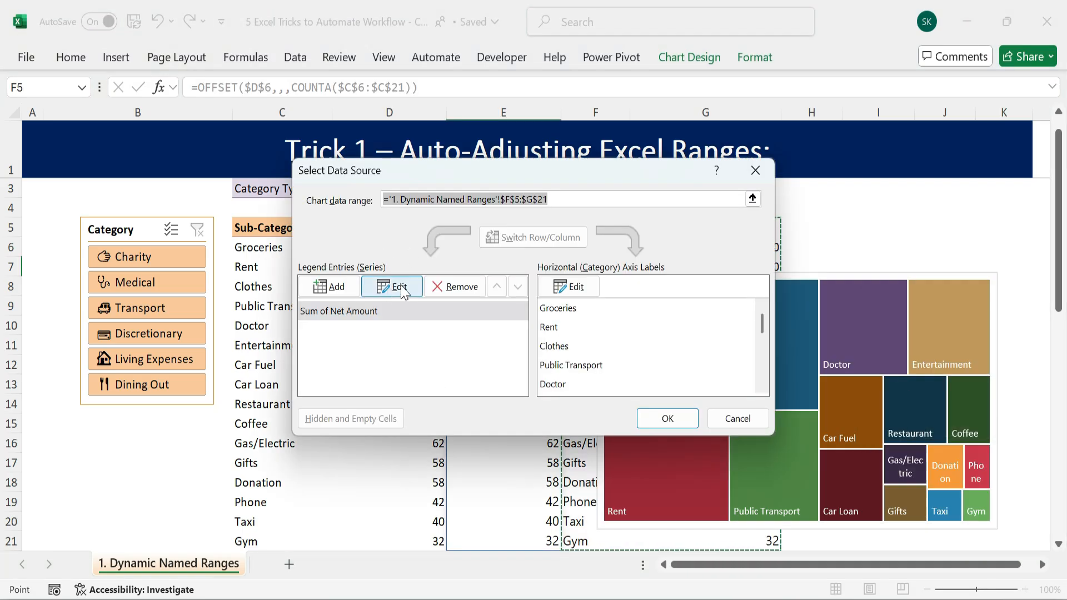
click(398, 288)
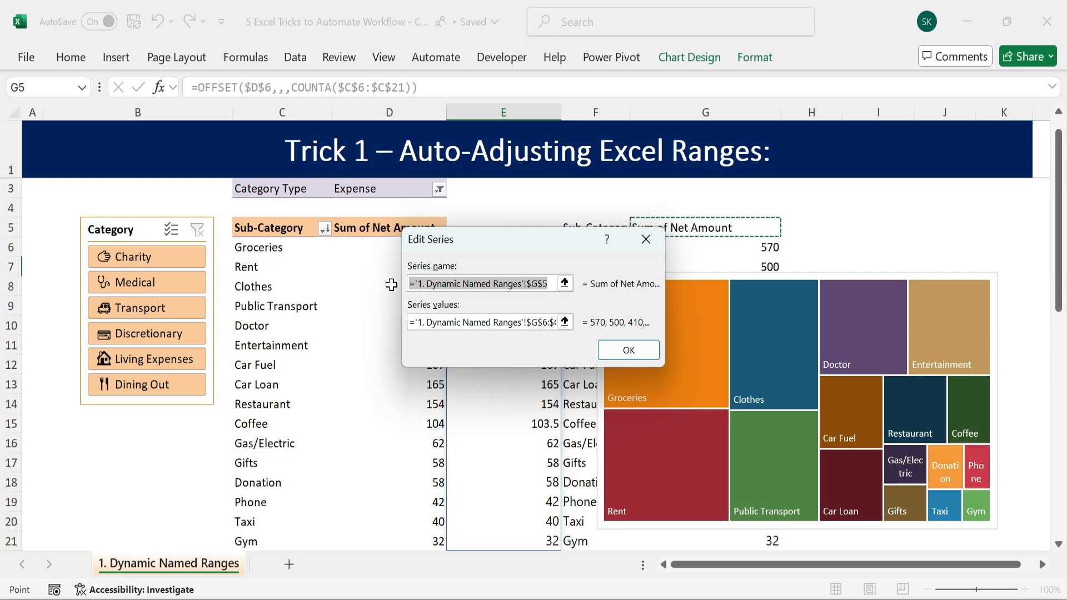
click(543, 283)
double_click(534, 283)
click(535, 284)
drag(549, 284, 359, 282)
key(BackSpace)
click(361, 222)
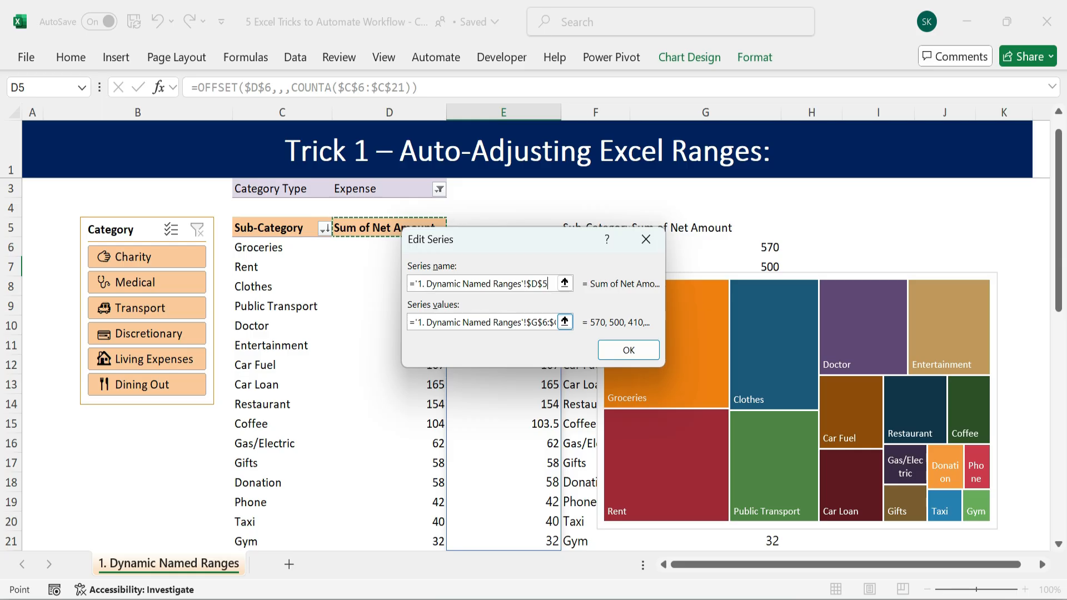
Replace the cell range in the series values with the named range treemapValues, keeping the sheet reference.
click(532, 322)
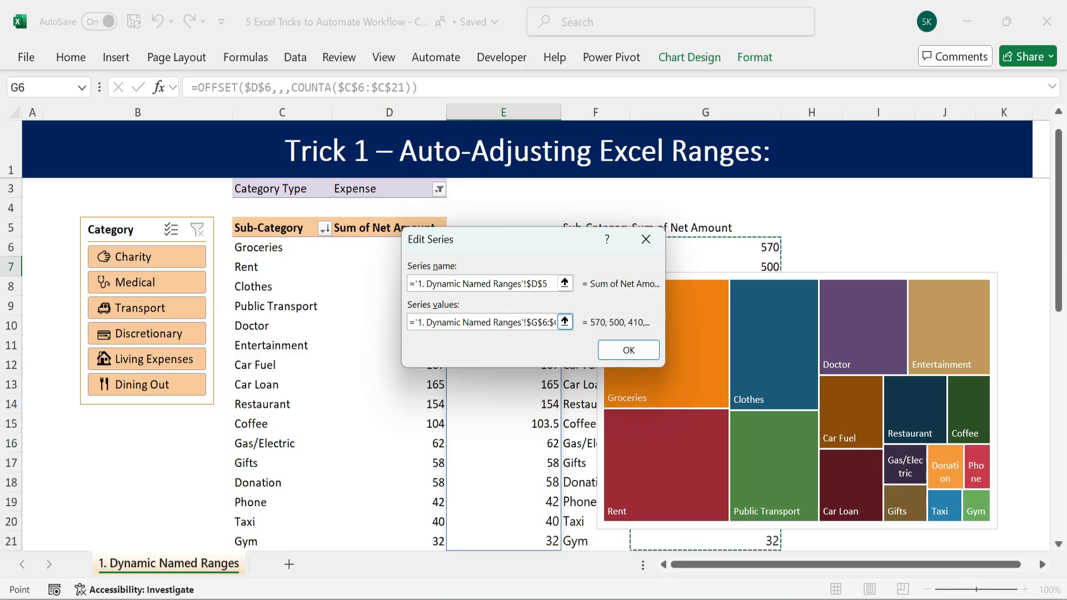
drag(542, 322, 570, 323)
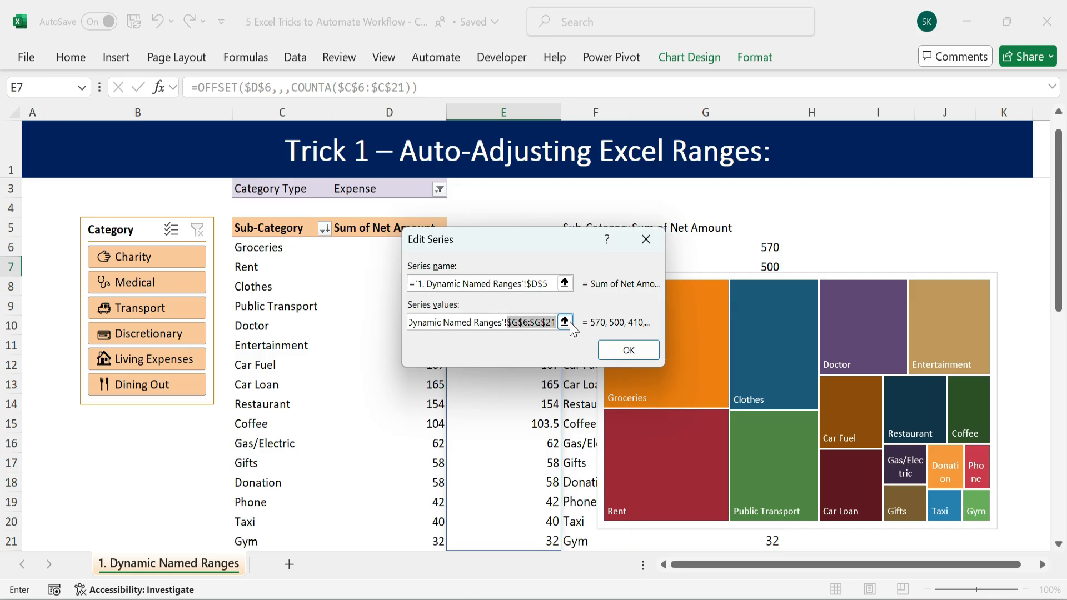
key(BackSpace)
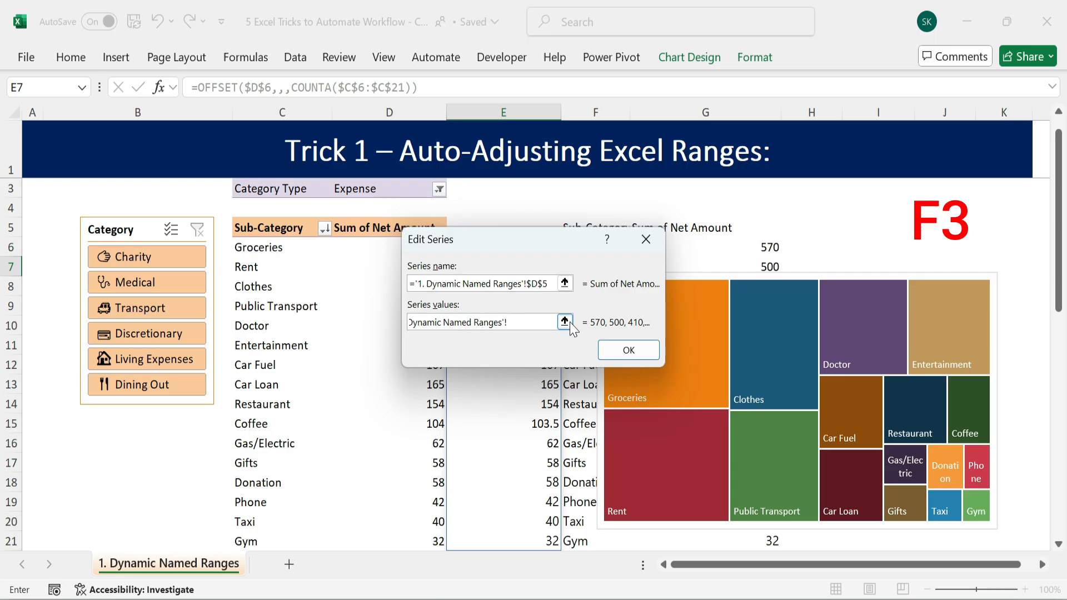
key(F3)
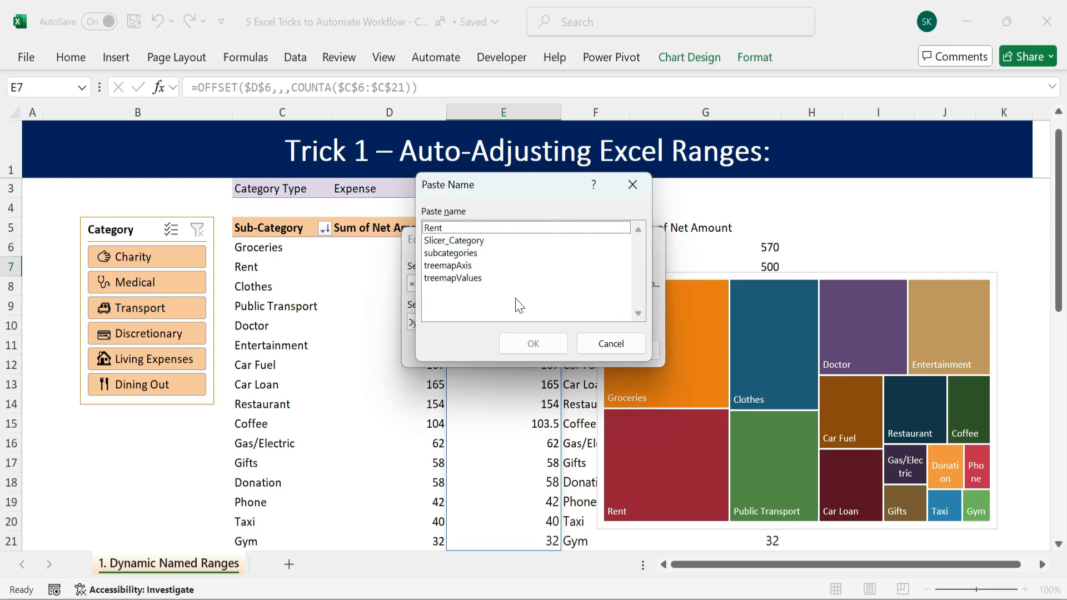
click(453, 277)
click(526, 342)
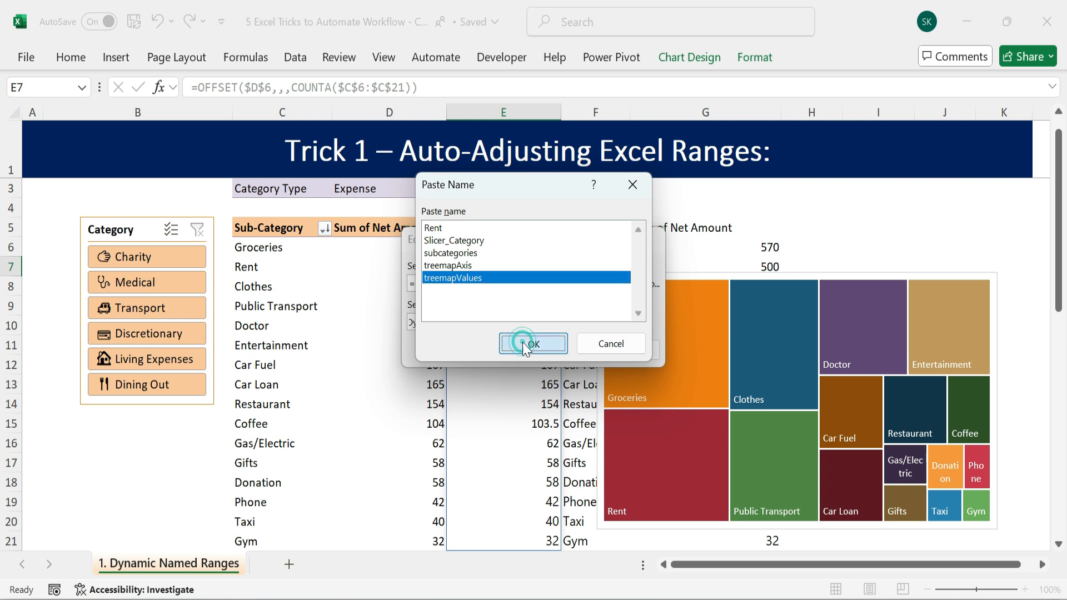
click(633, 351)
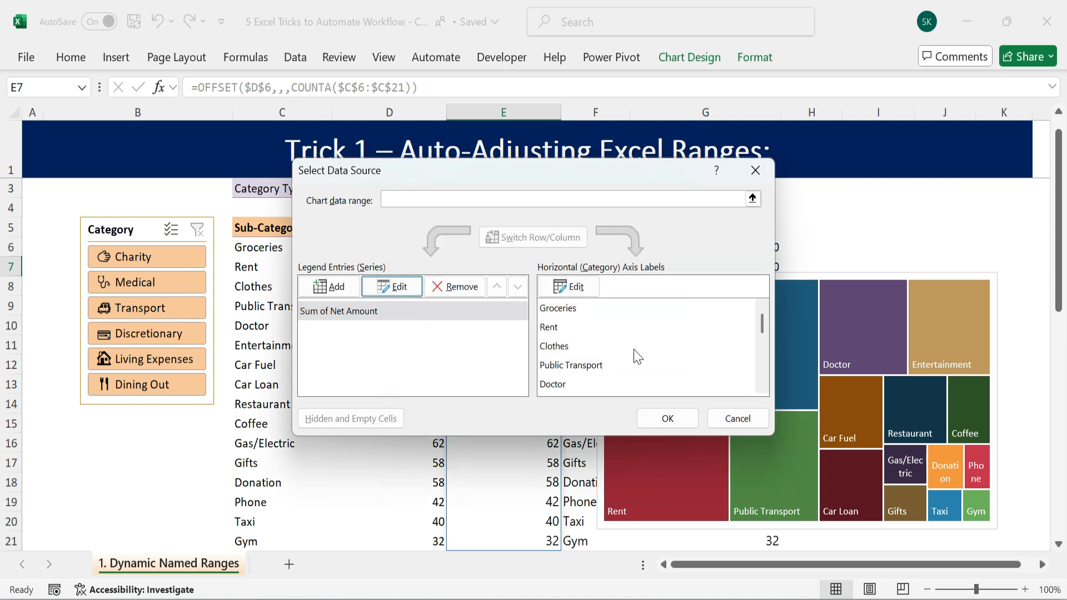
Replace the cell range in the treemap's axis labels with the named range treemapAxis and apply the data source changes.
click(568, 286)
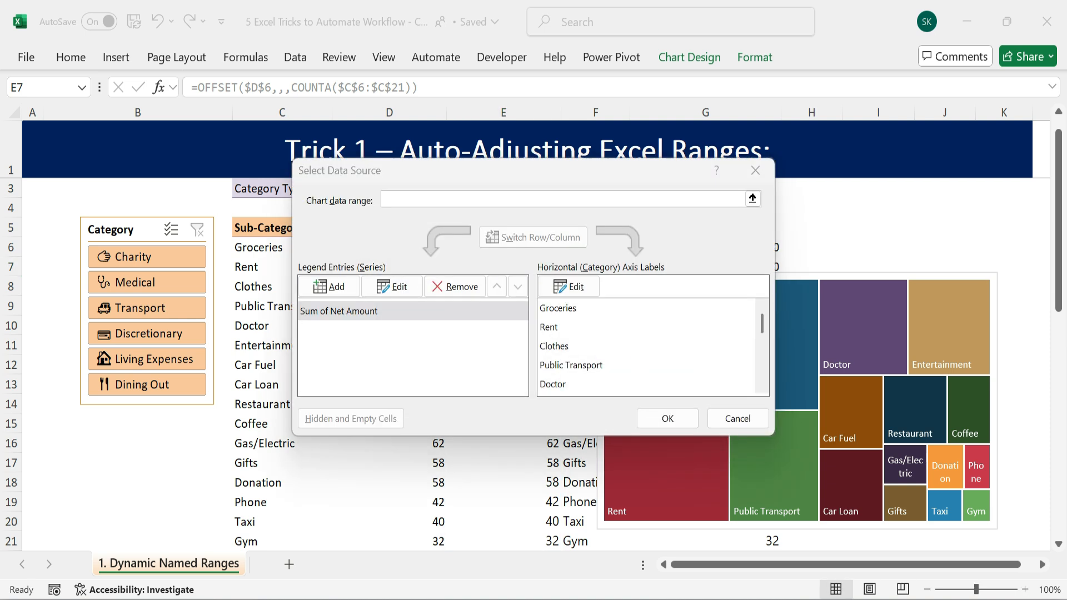
click(571, 287)
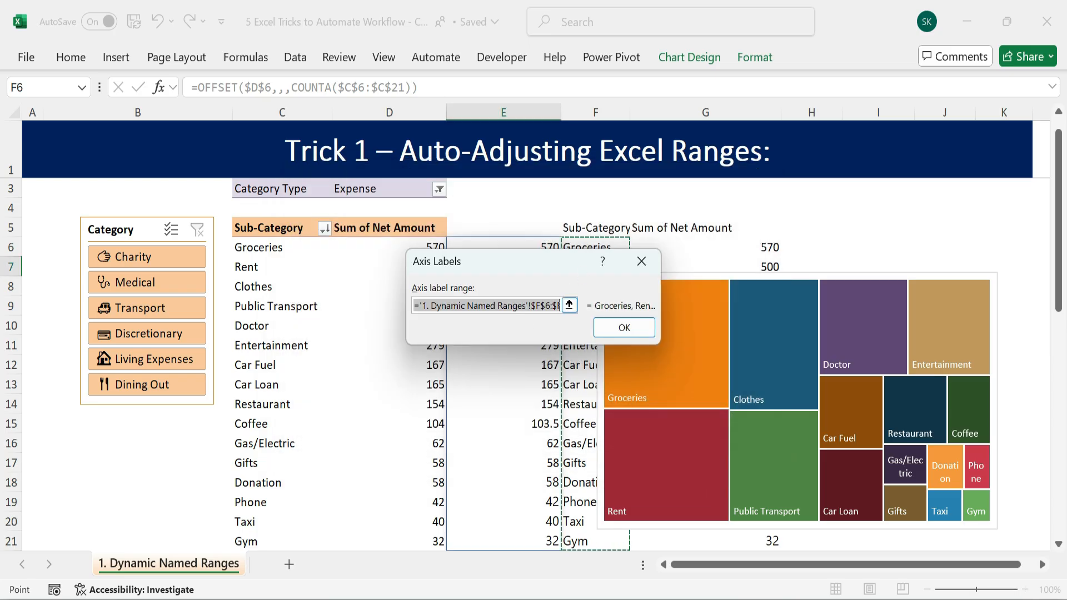
drag(530, 306, 546, 326)
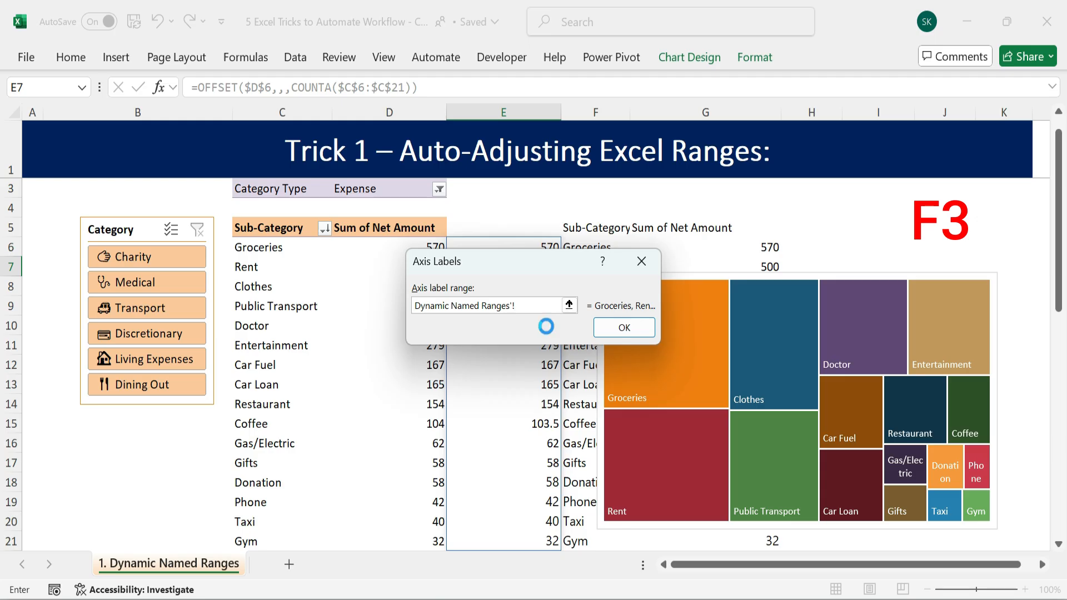
key(F3)
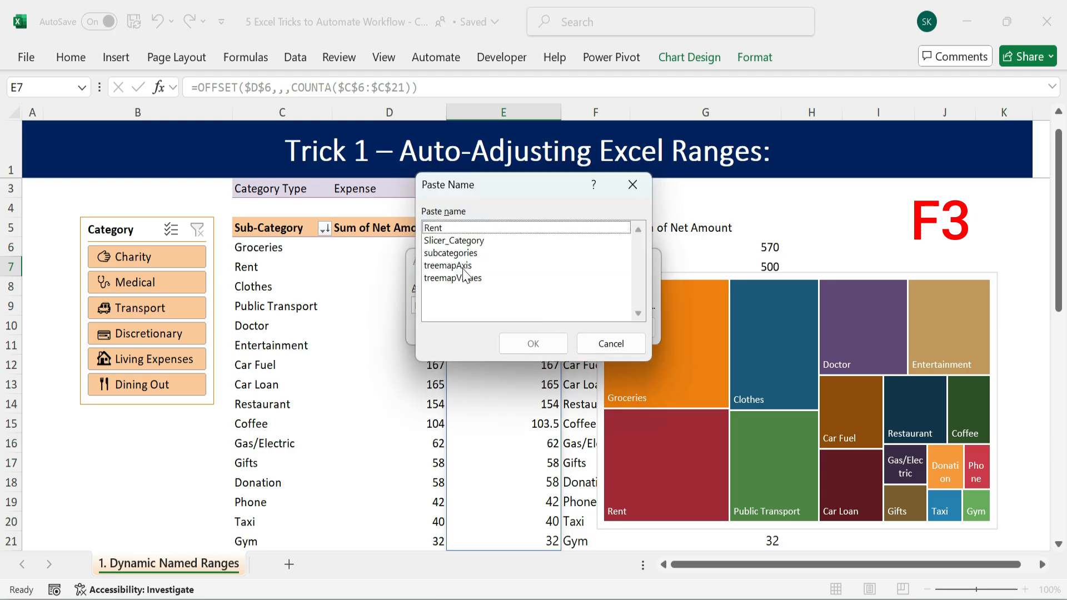
click(462, 267)
click(555, 344)
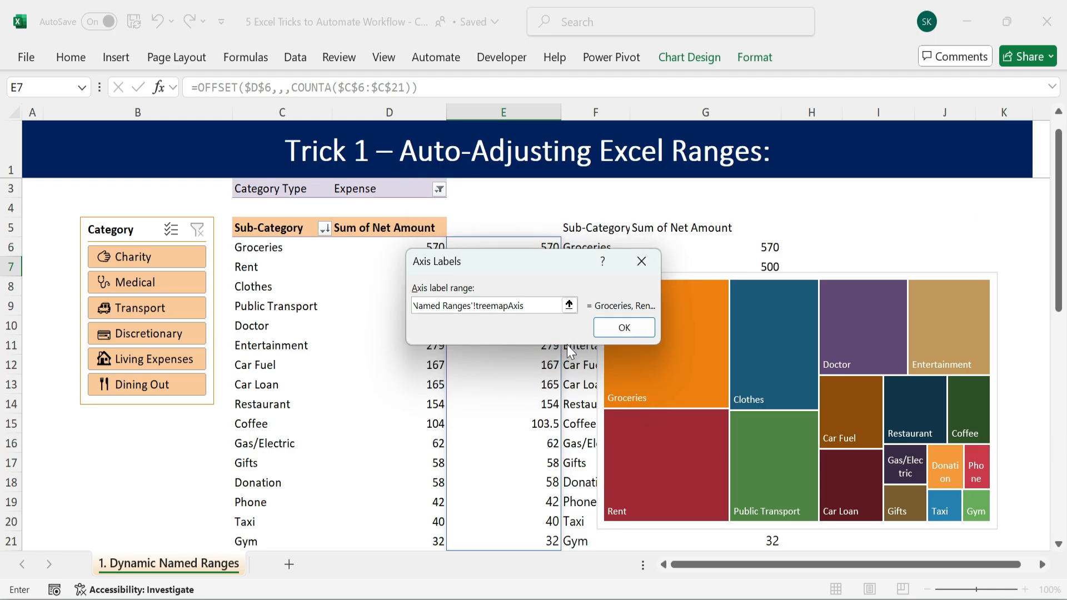
key(Return)
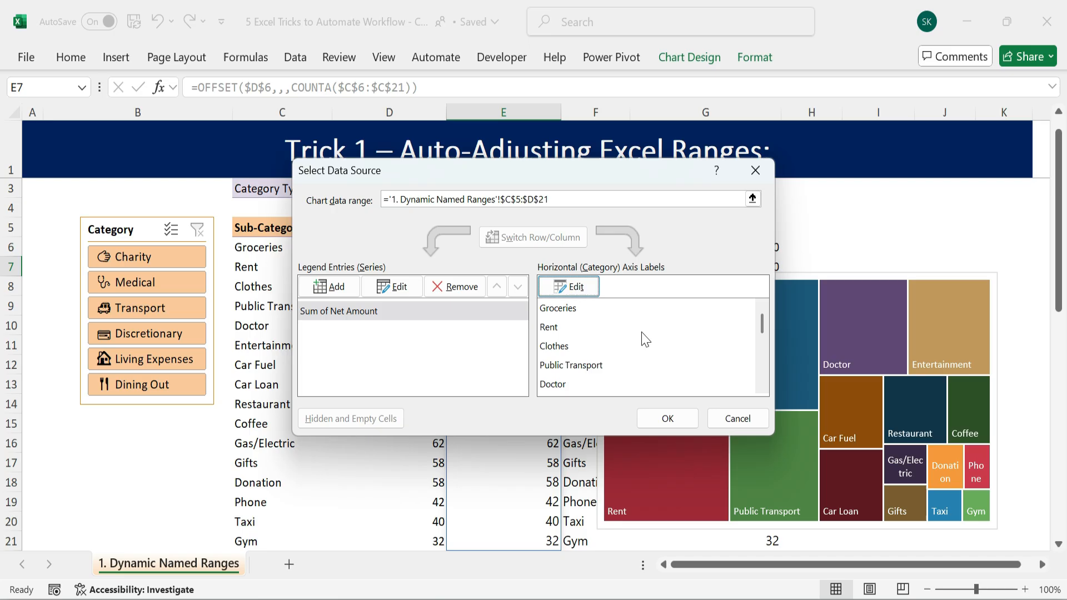
click(661, 418)
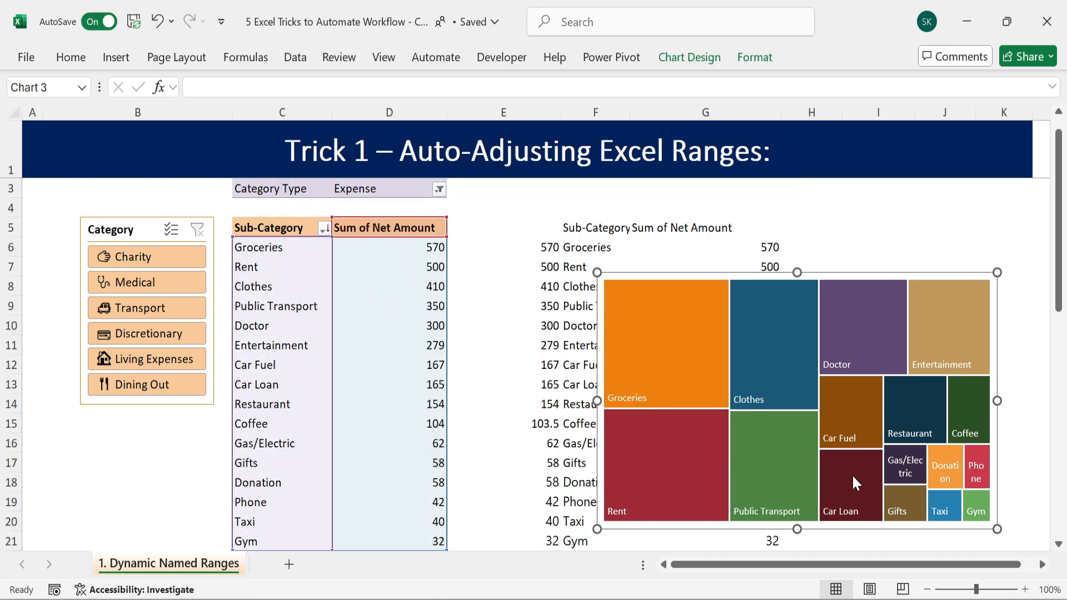
Move the treemap clear of the helper data and delete the contents of columns E to G from row 5 down.
drag(883, 534, 795, 488)
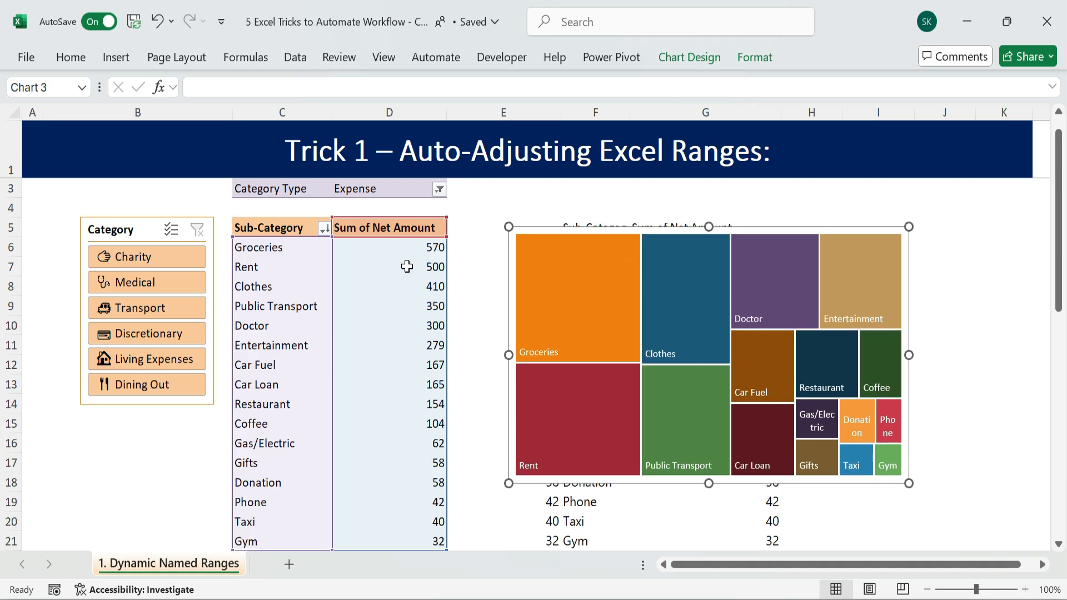
drag(865, 248, 871, 414)
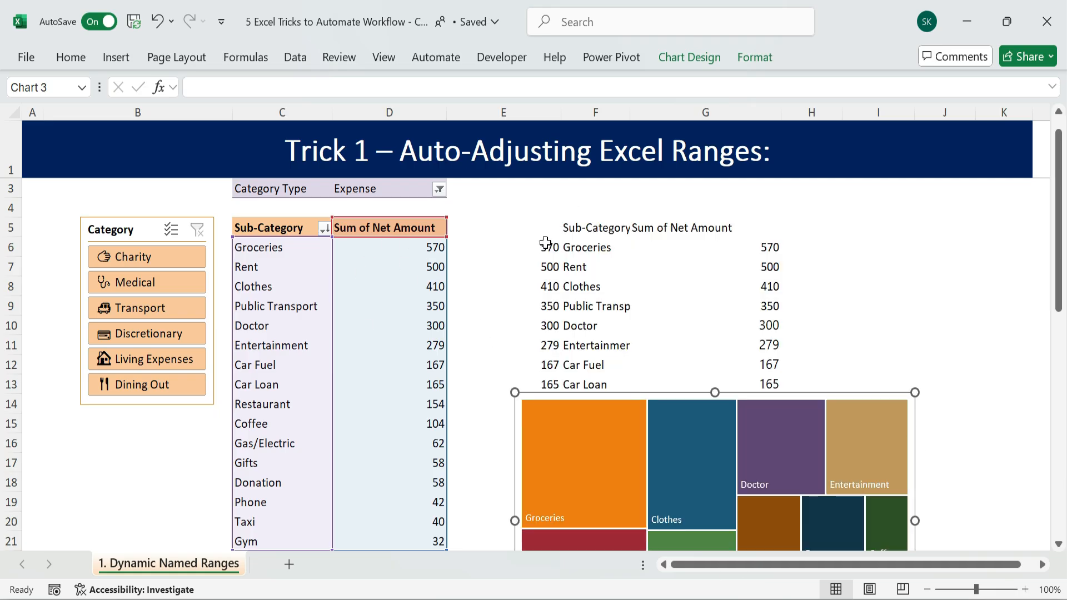
click(572, 228)
drag(533, 228, 767, 542)
key(Delete)
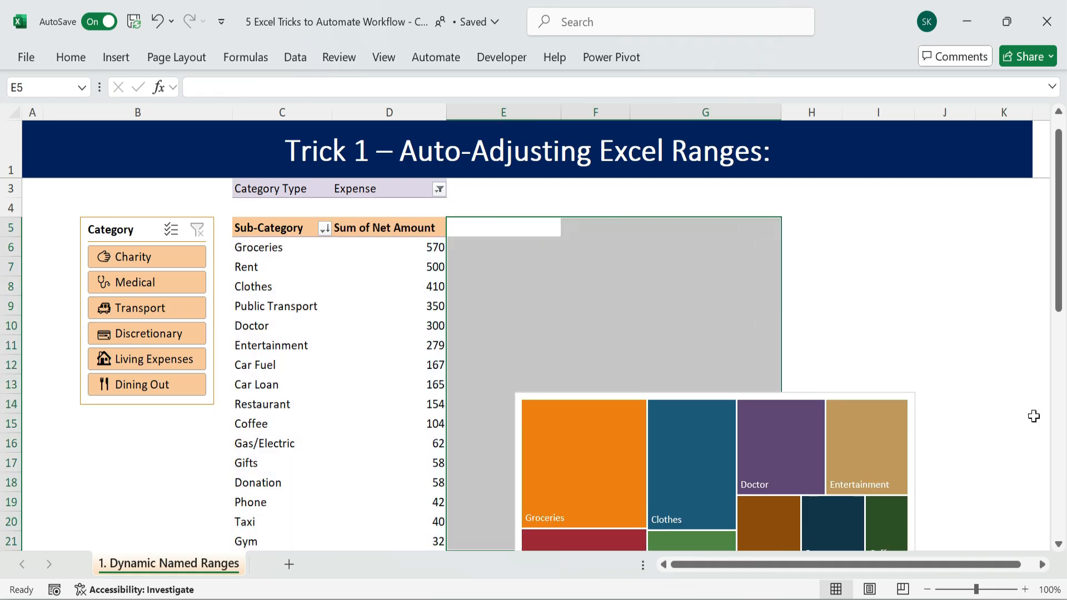
Reposition the treemap directly beside the PivotTable, over the cleared cells, and deselect it.
click(914, 423)
drag(913, 422, 871, 248)
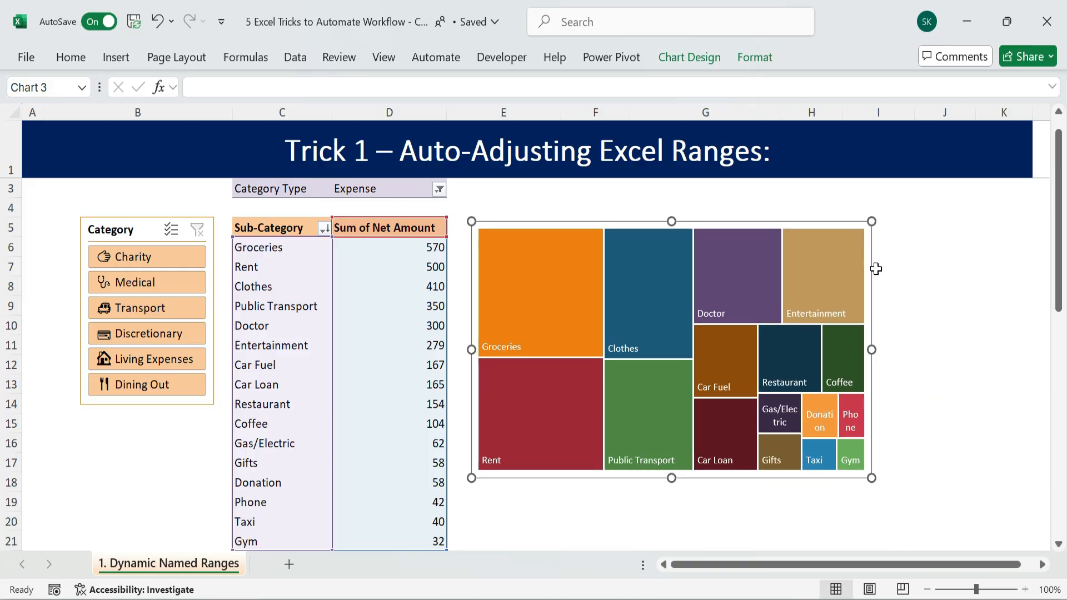
click(983, 301)
Filter the Category slicer by Charity, Medical, Transport, Discretionary, Living Expenses and Dining Out, one at a time, to test the treemap.
click(158, 258)
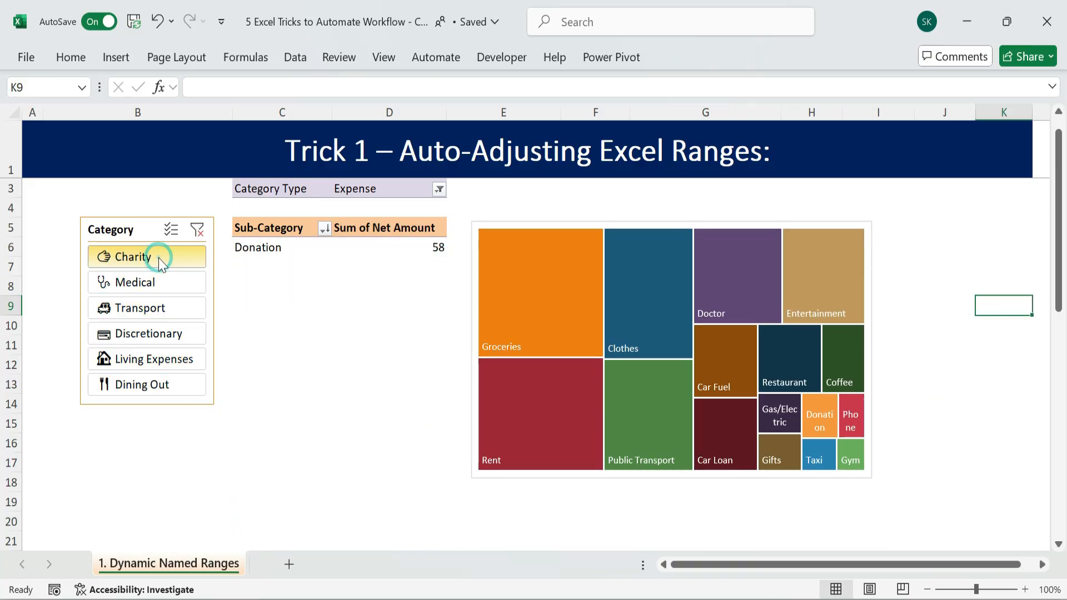
click(157, 287)
click(153, 307)
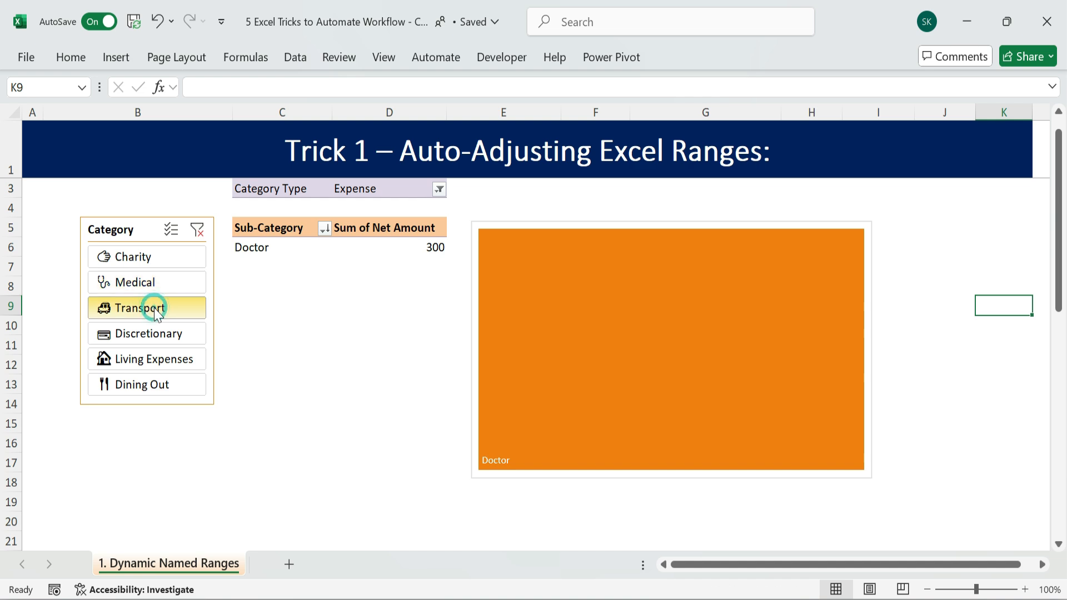
click(154, 339)
click(141, 361)
click(174, 388)
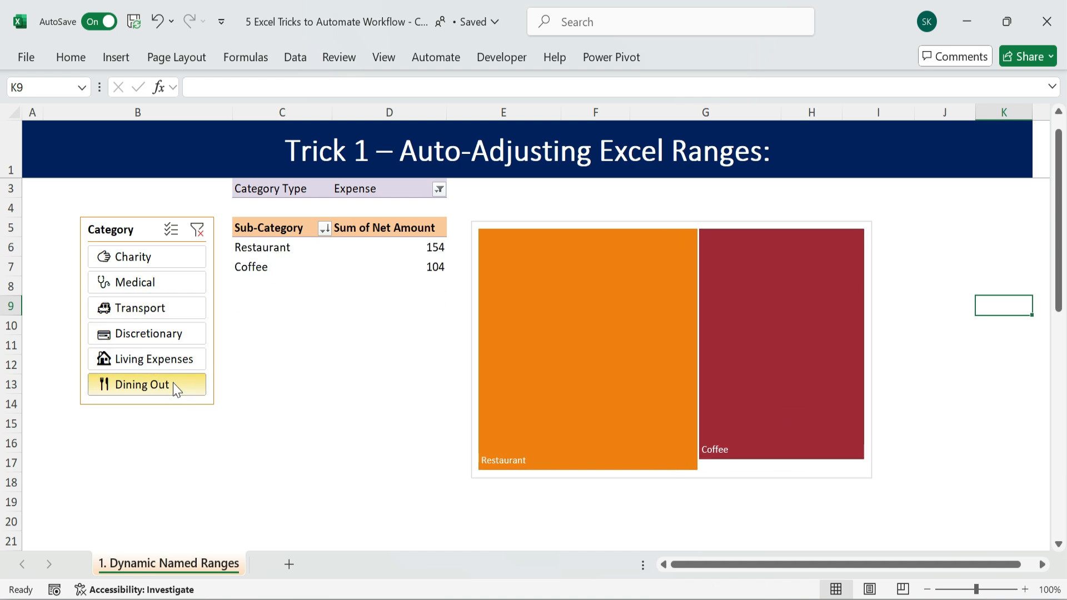
Filter the slicer by Charity, Medical and Transport together, and switch the selection to Medical, Transport and Discretionary.
drag(148, 279, 138, 257)
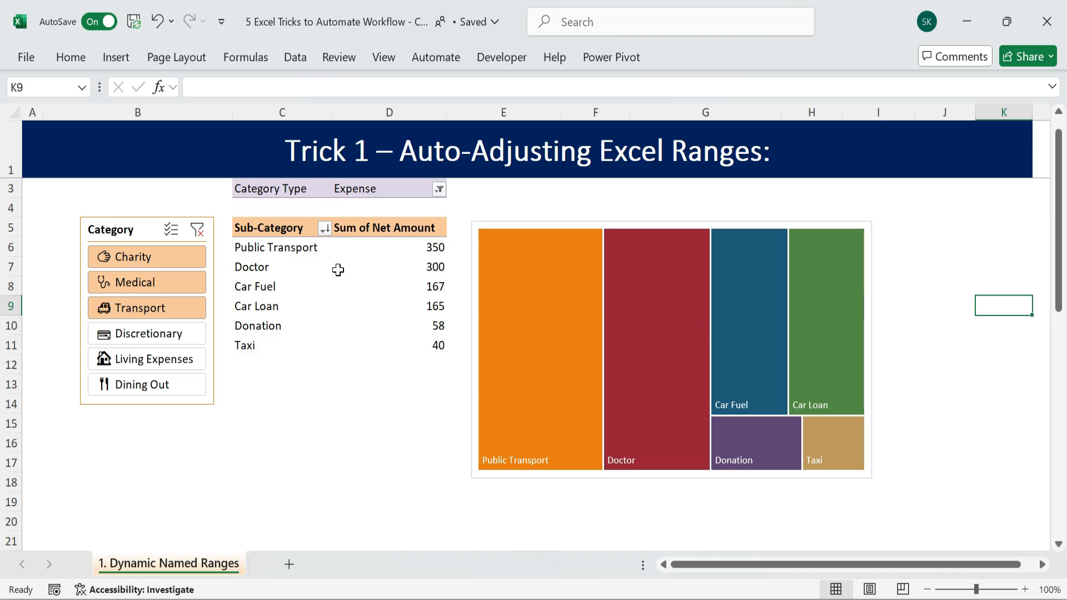
drag(323, 253, 318, 338)
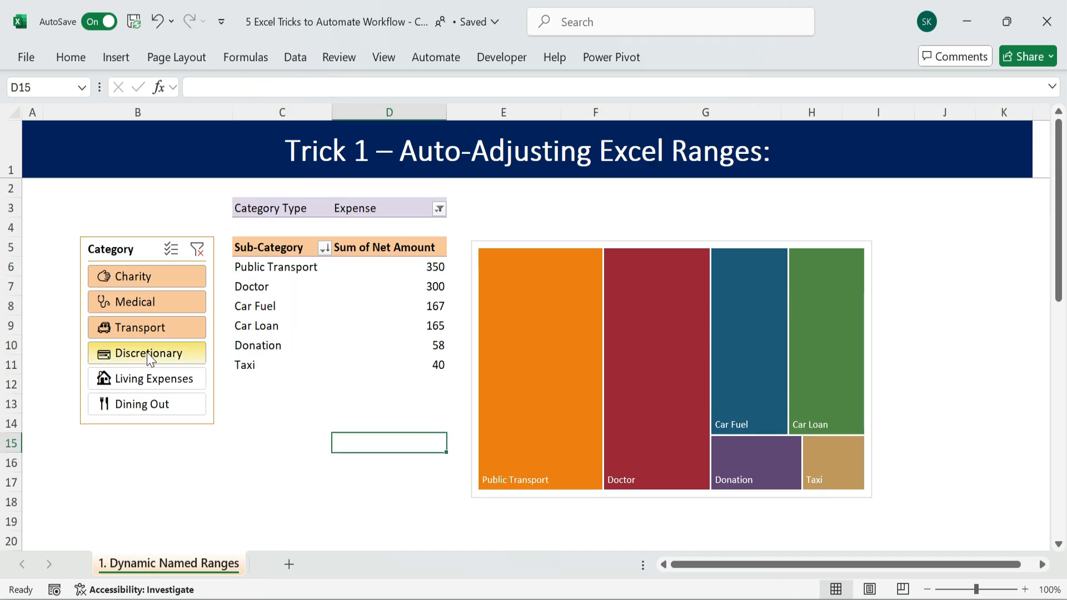
click(147, 353)
click(622, 281)
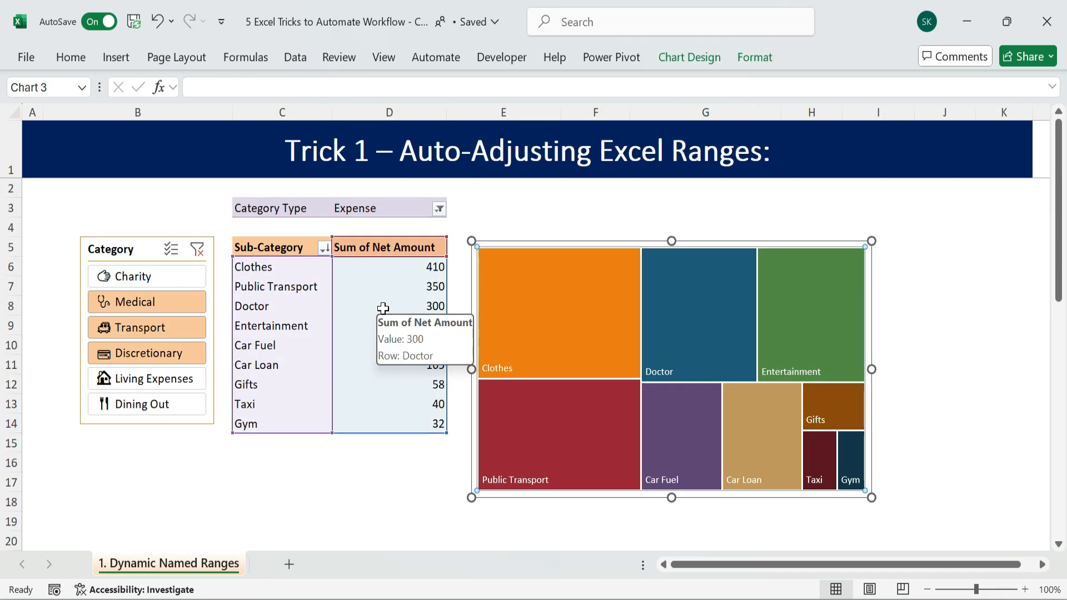
click(406, 483)
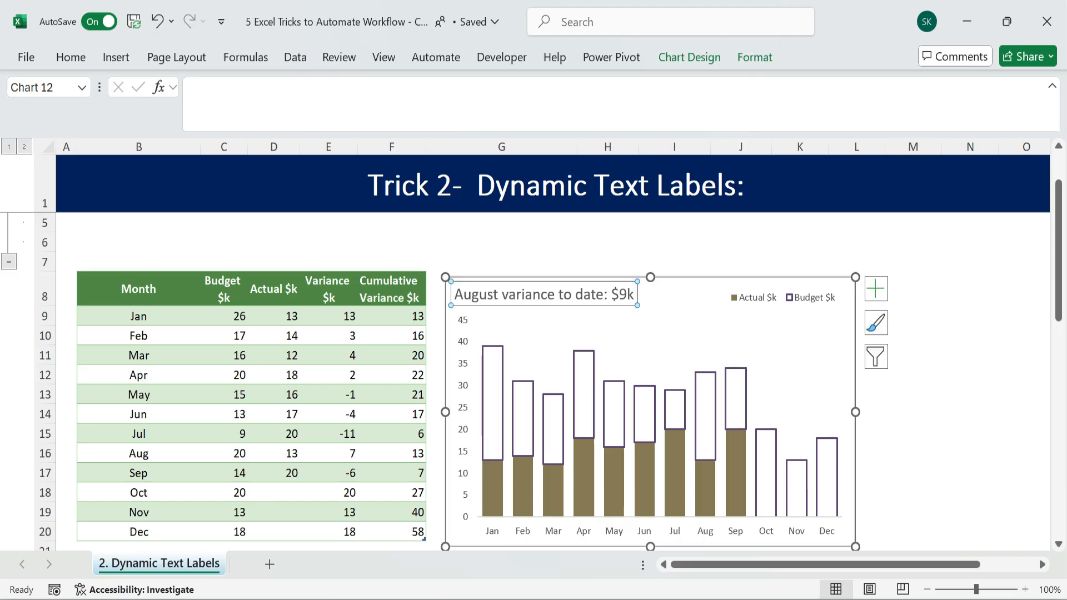
Replace the month August in the column chart's title with September.
text(Setember)
key(Escape)
key(Escape)
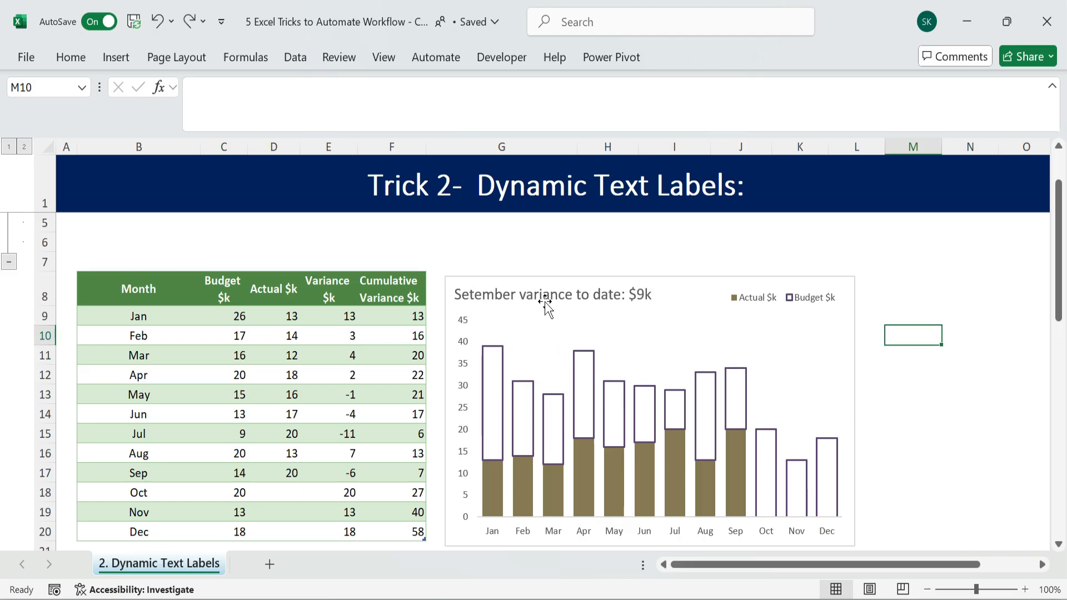
text(September)
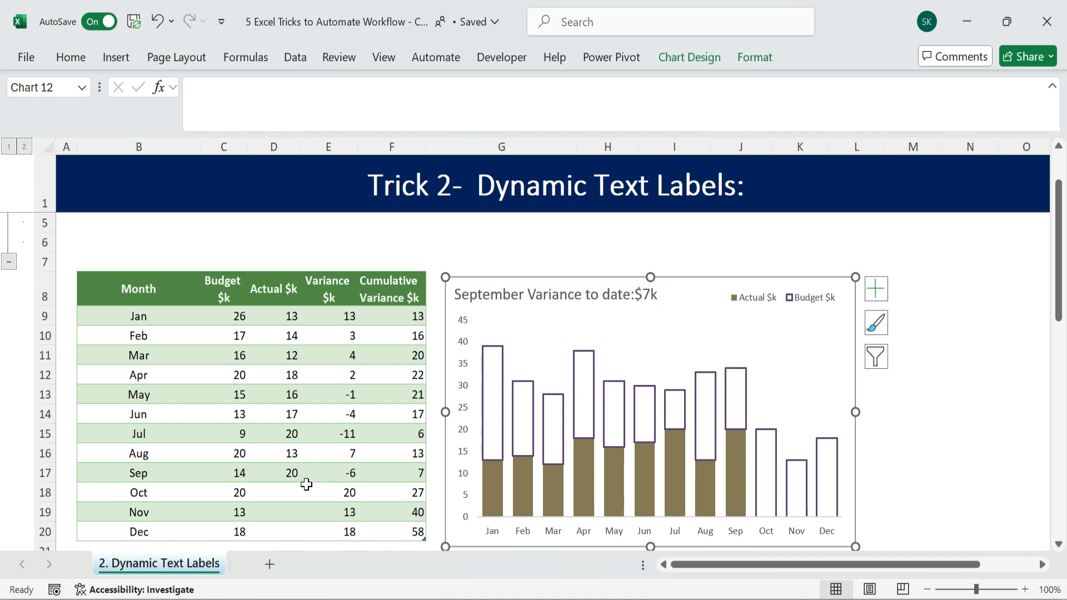
Enter 30 as the October actual in cell D18 and check the month's column in the chart.
click(304, 488)
click(293, 486)
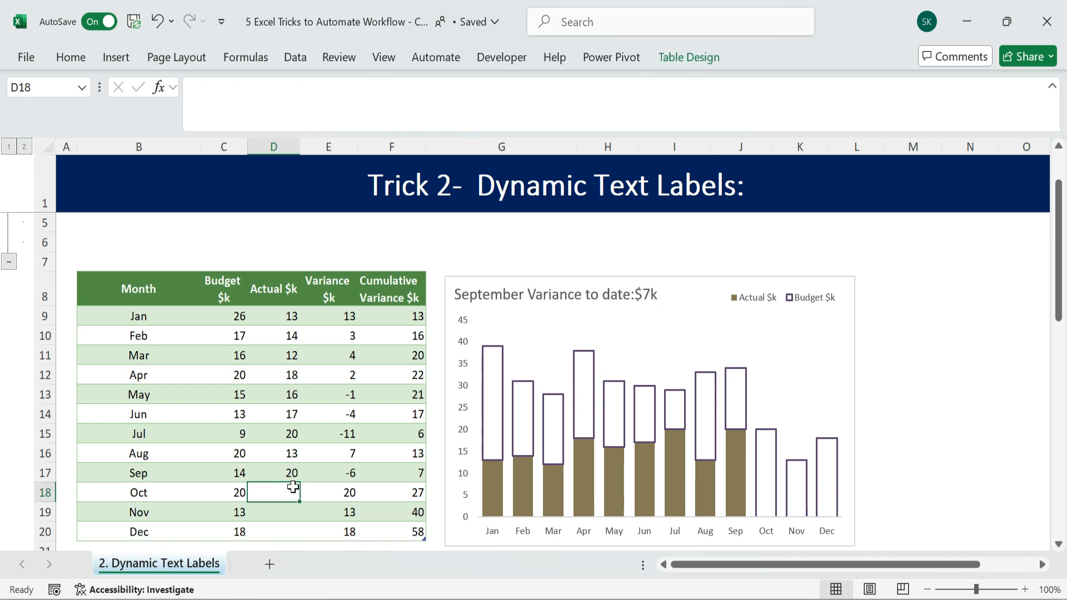
text(3)
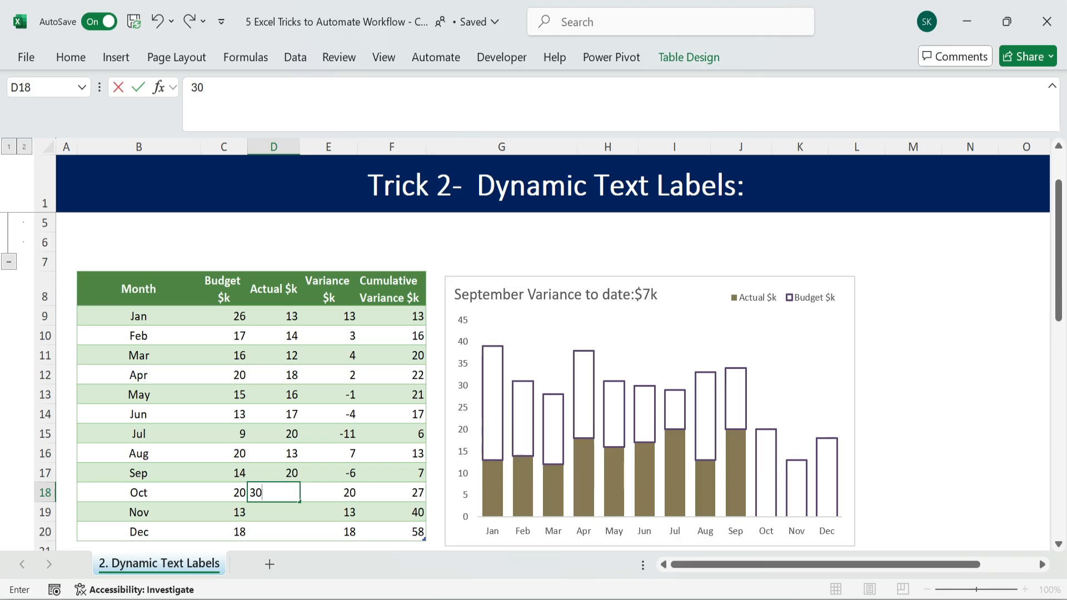
text(0)
key(Return)
click(768, 432)
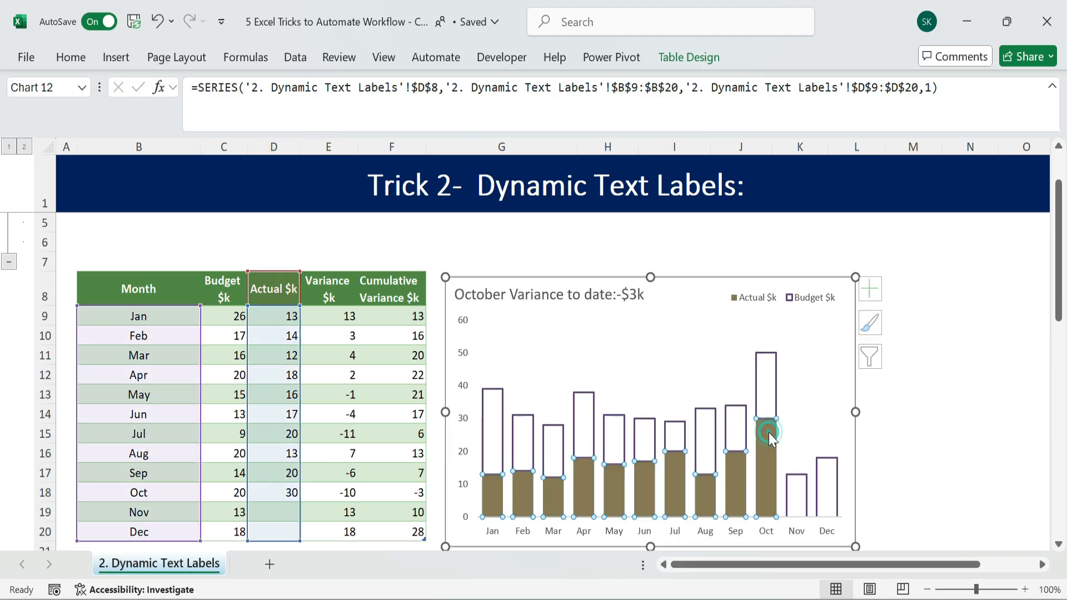
click(767, 532)
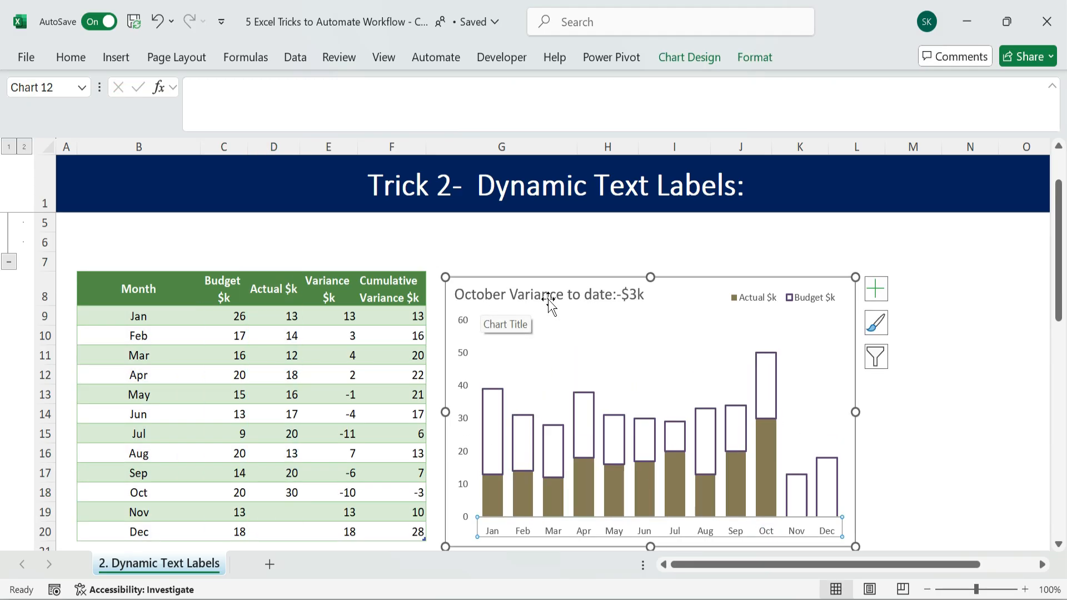
Enter 12 as the November actual in cell D19.
click(296, 510)
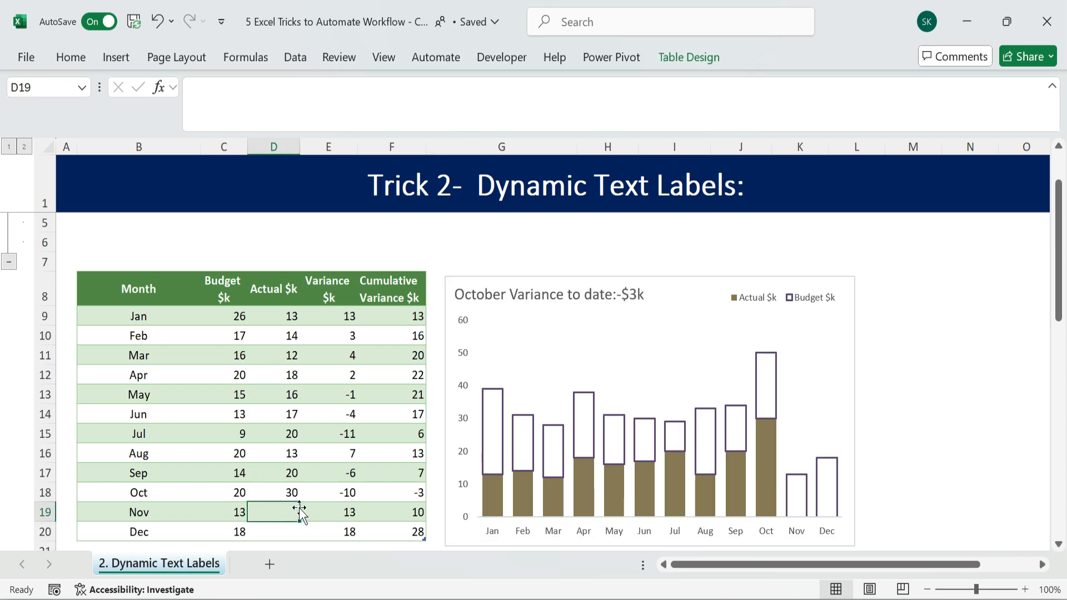
text(12)
key(Return)
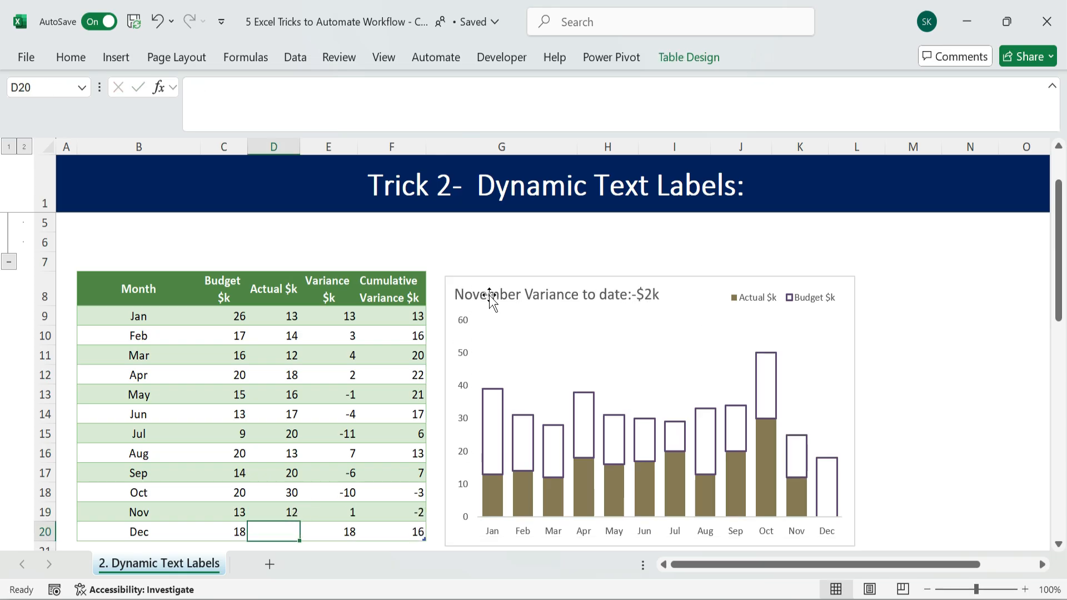
Clear the September to November actuals in D17:D19 and collapse the grouped rows above the table.
drag(291, 473, 293, 512)
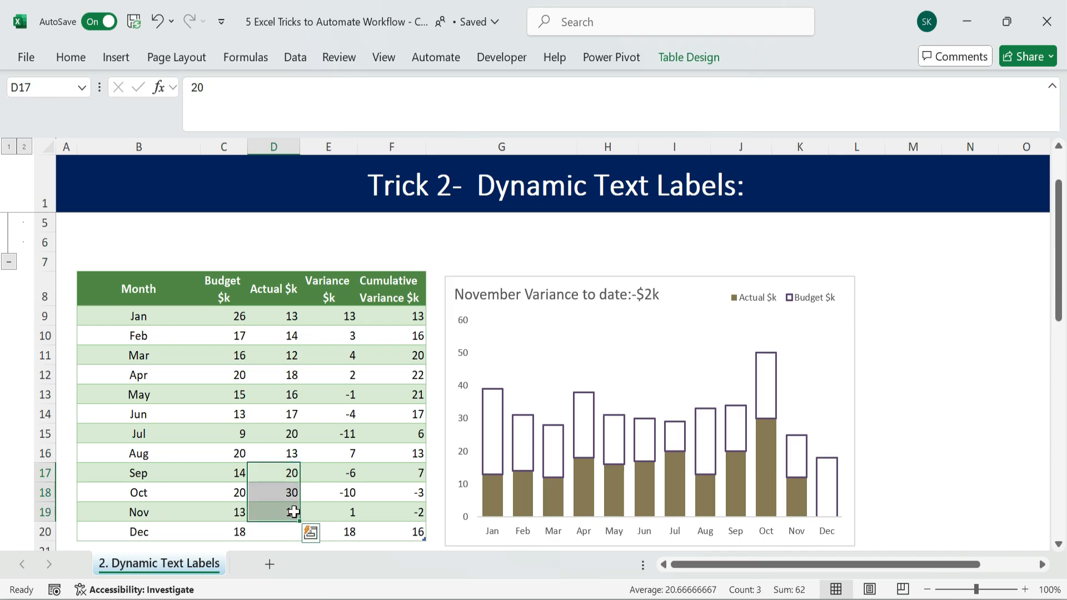
key(Delete)
click(923, 338)
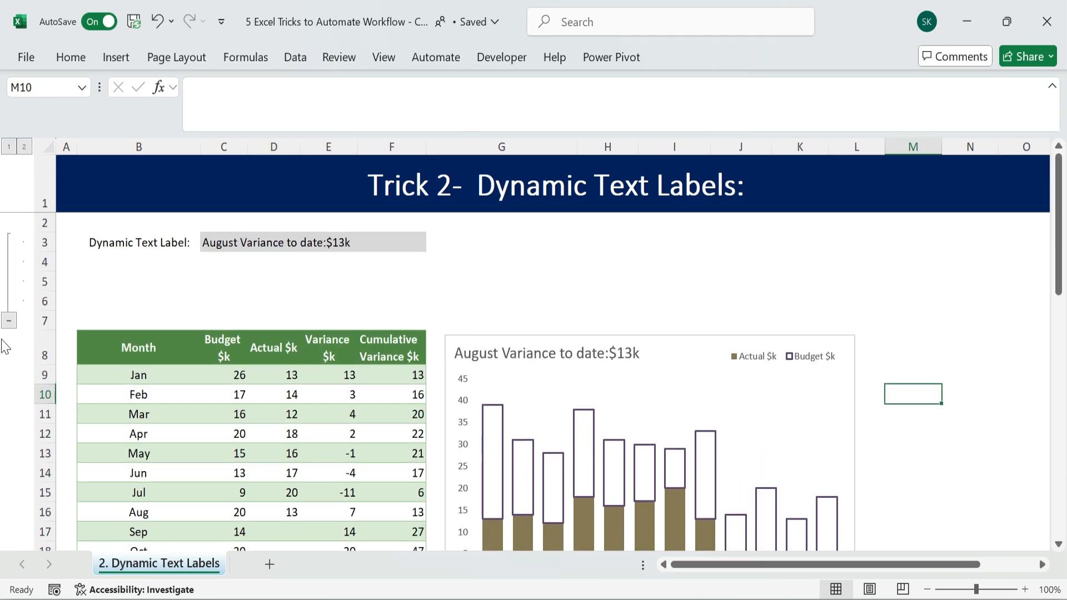
click(9, 320)
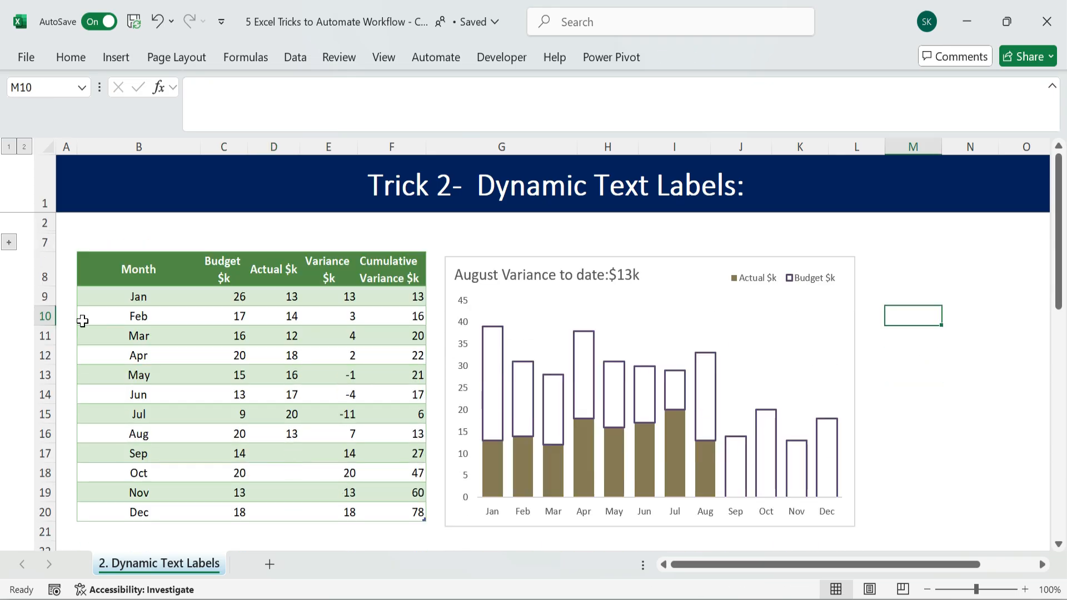
Enter 25 as the September actual in cell D17.
click(284, 448)
text(25)
key(Return)
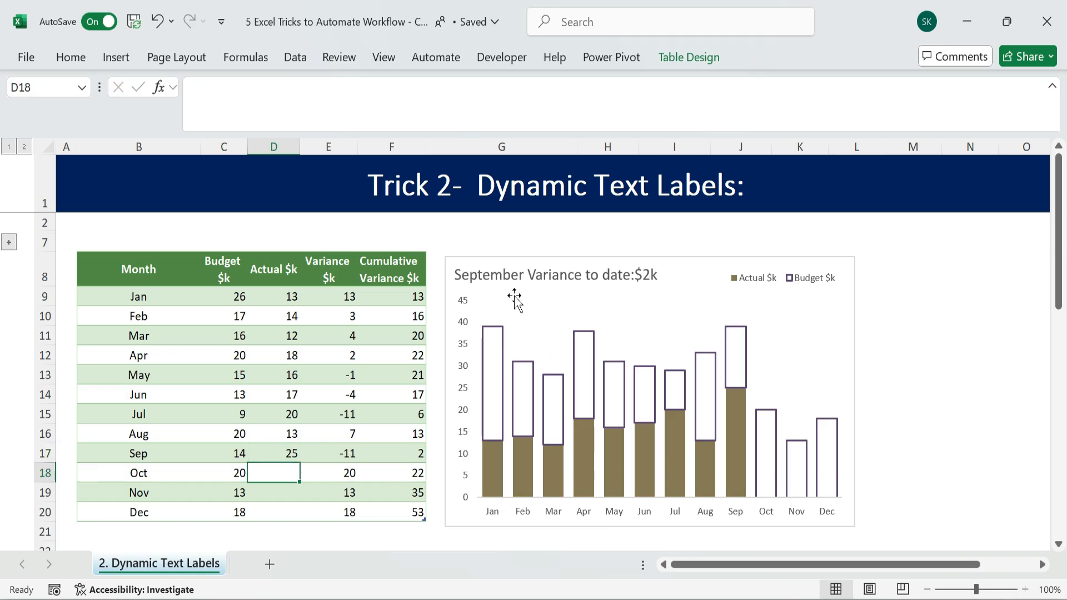
click(990, 355)
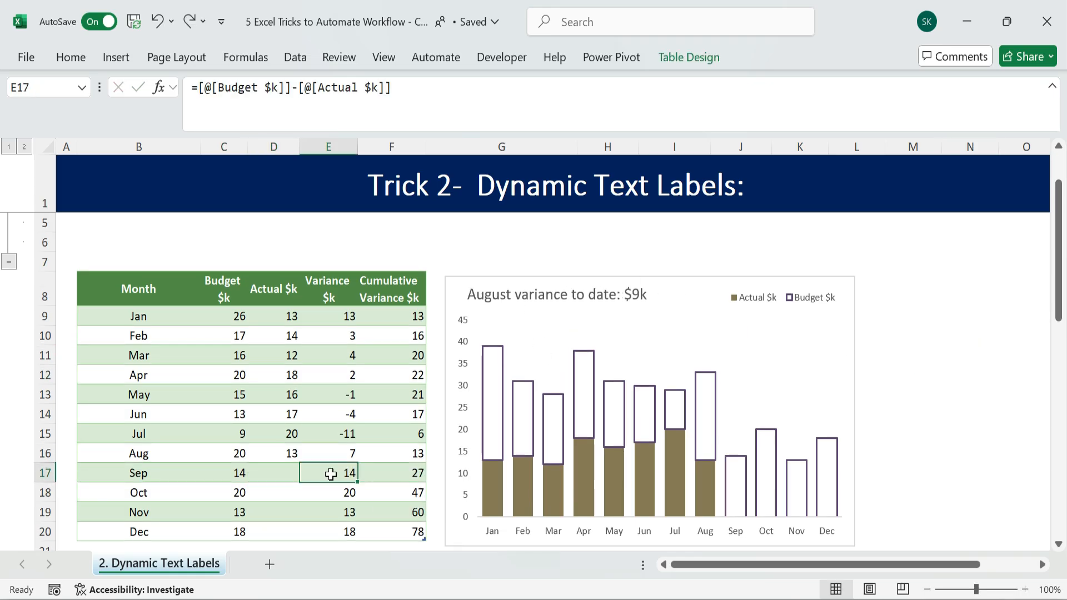
click(277, 472)
click(199, 472)
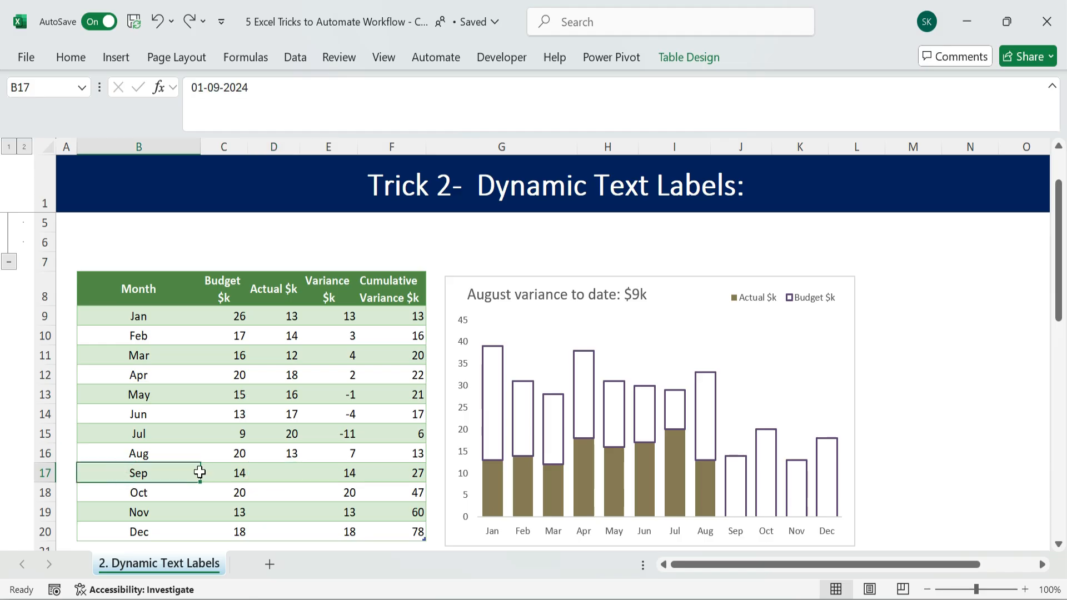
drag(199, 471, 289, 473)
drag(123, 452, 292, 453)
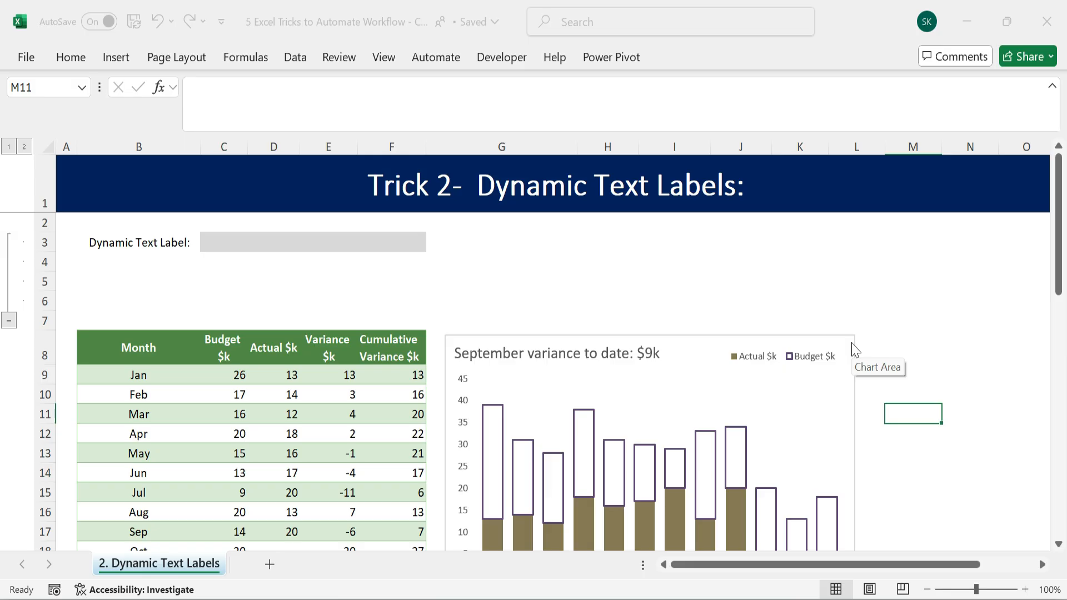
Start an INDEX formula in the Dynamic Text Label cell C3 with the Month column, Table1[Month], as its array.
click(338, 281)
click(274, 243)
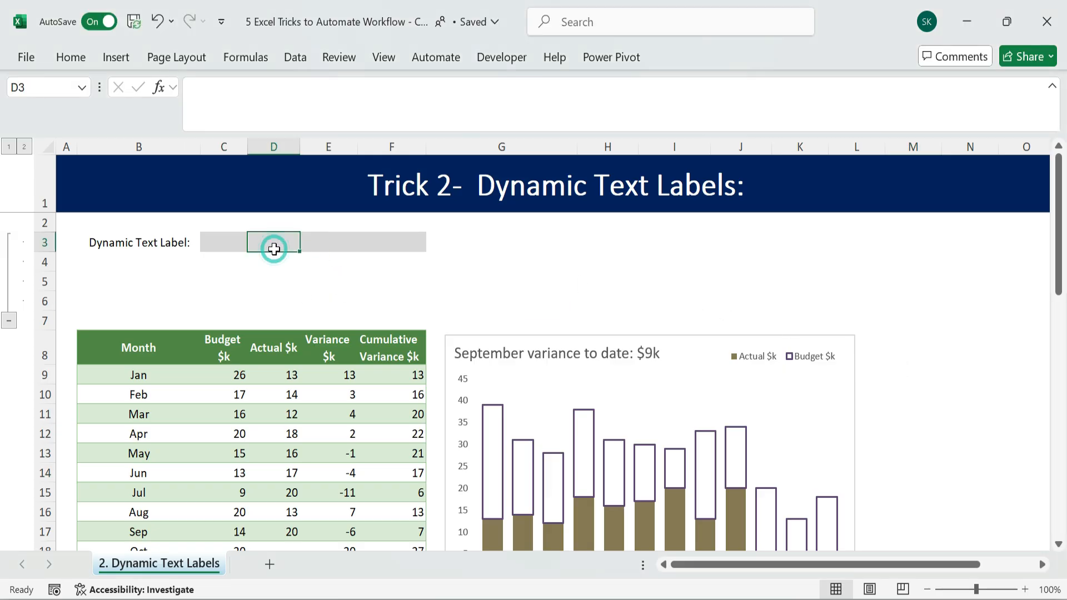
click(216, 240)
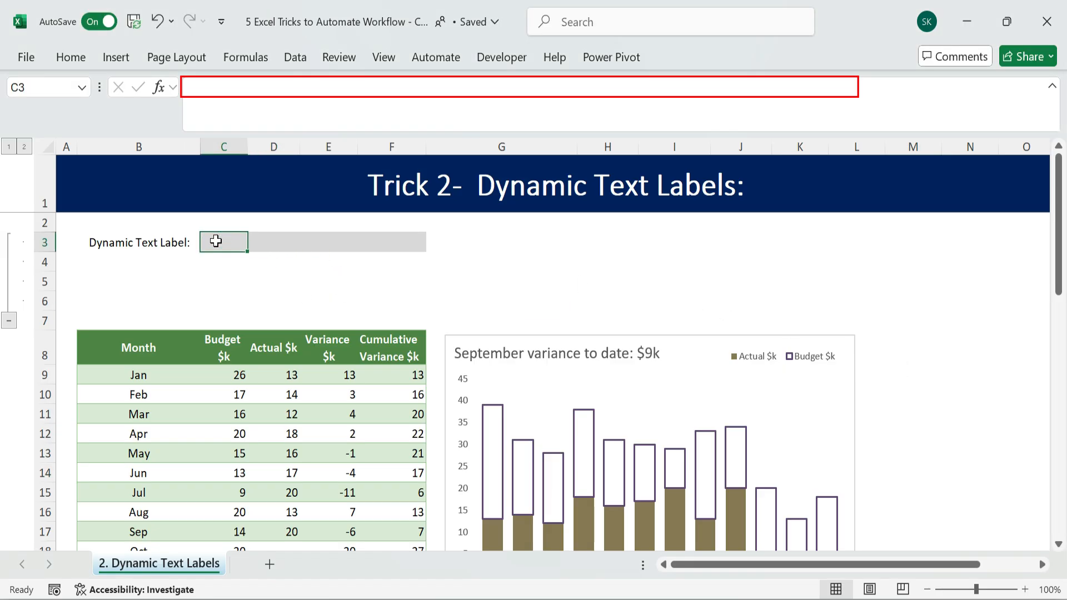
text(=in)
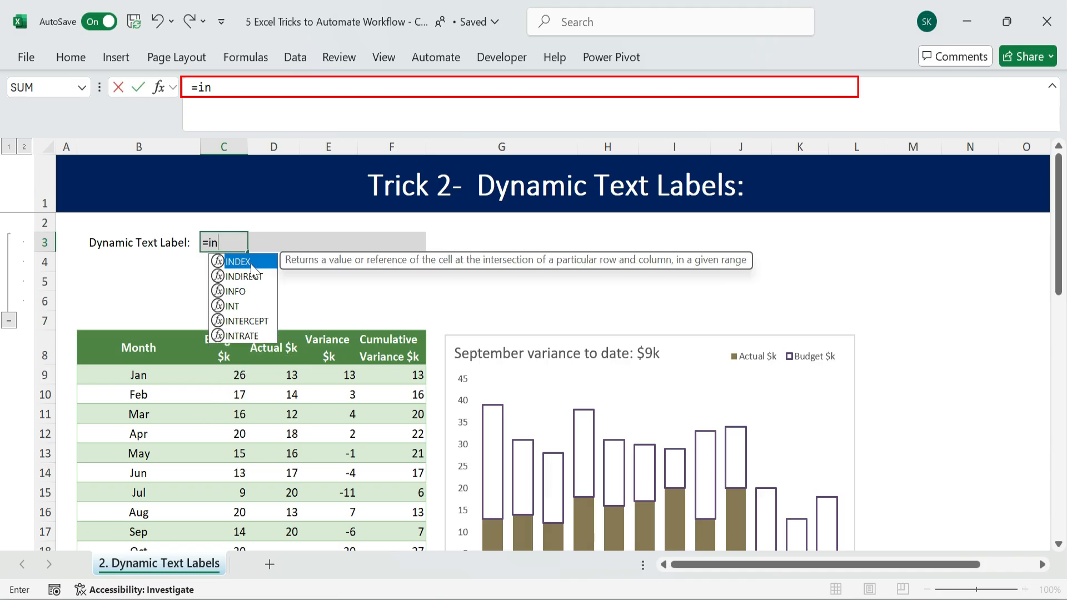
double_click(251, 265)
drag(152, 376, 148, 545)
scroll(429, 381, up, 2)
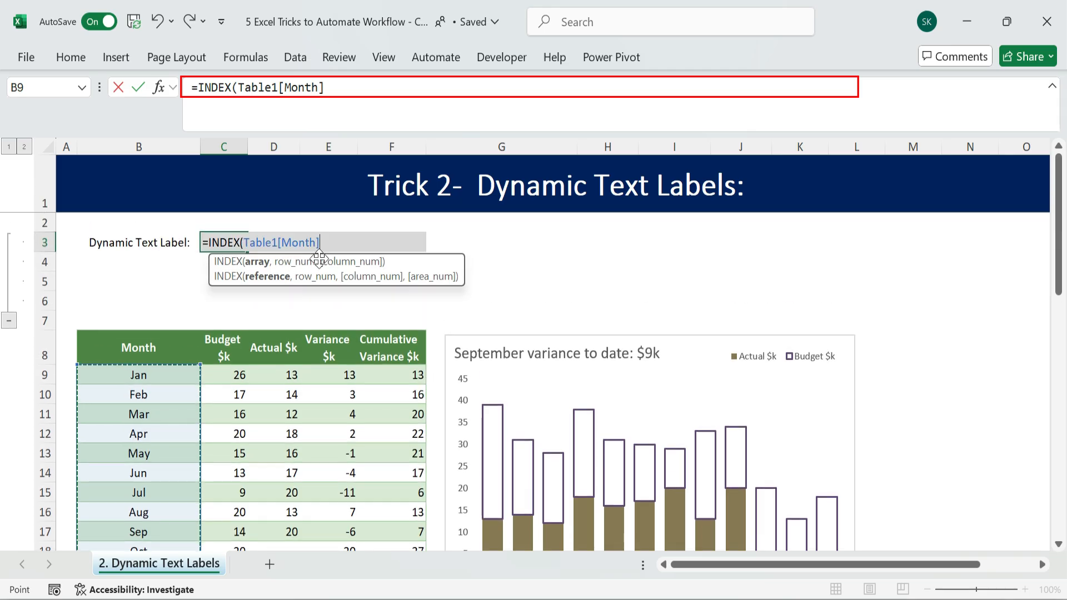
text(,)
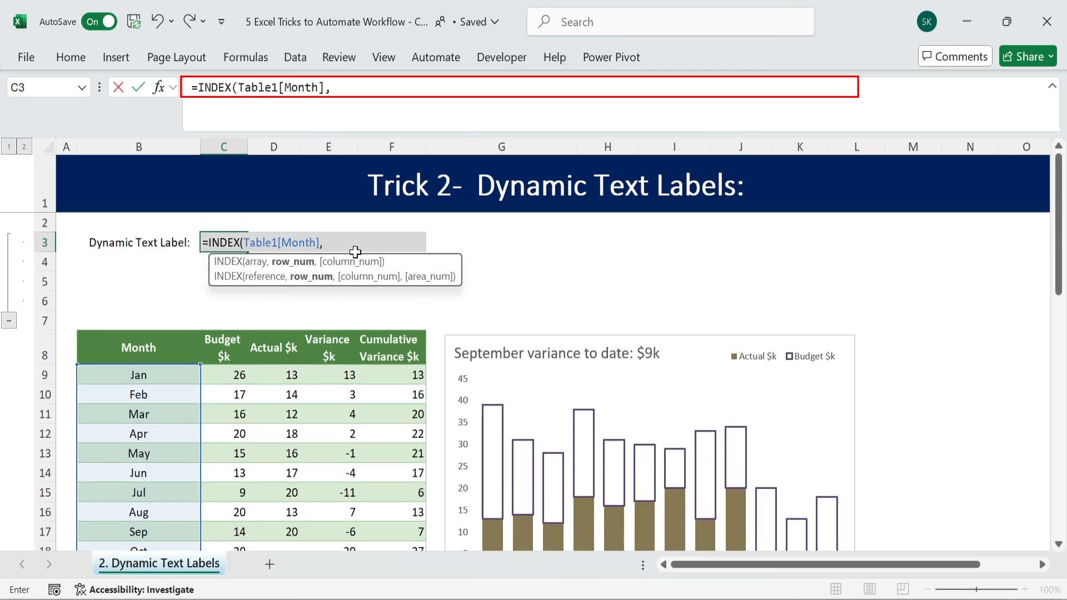
Add MATCH(1e10,Table1[Actual $k],1) as the INDEX row number, using the Less than match type.
text(ma)
double_click(365, 295)
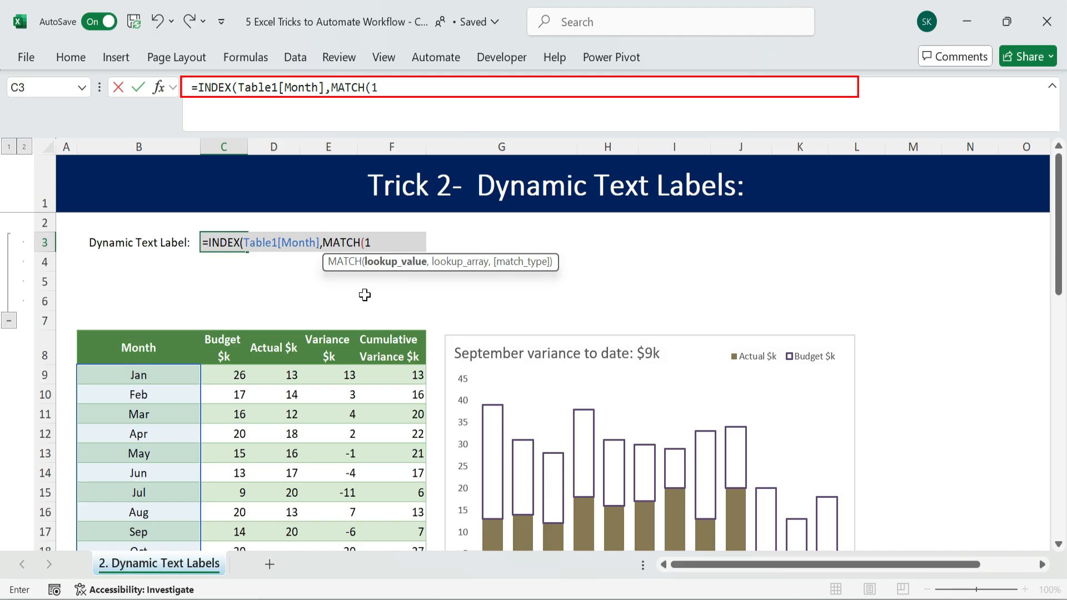
text(1e10,)
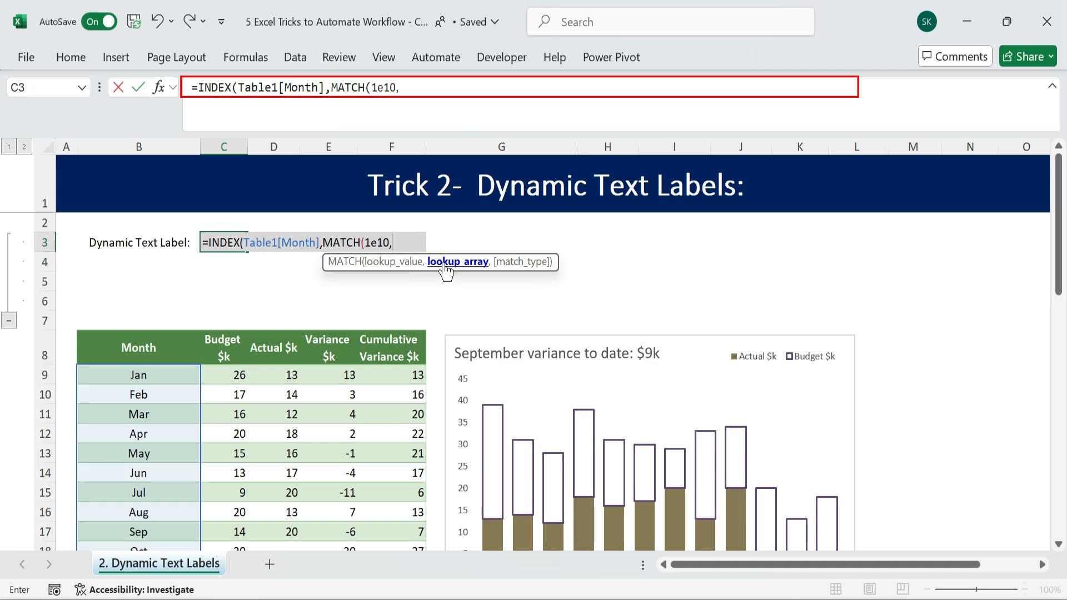
click(284, 330)
text(,)
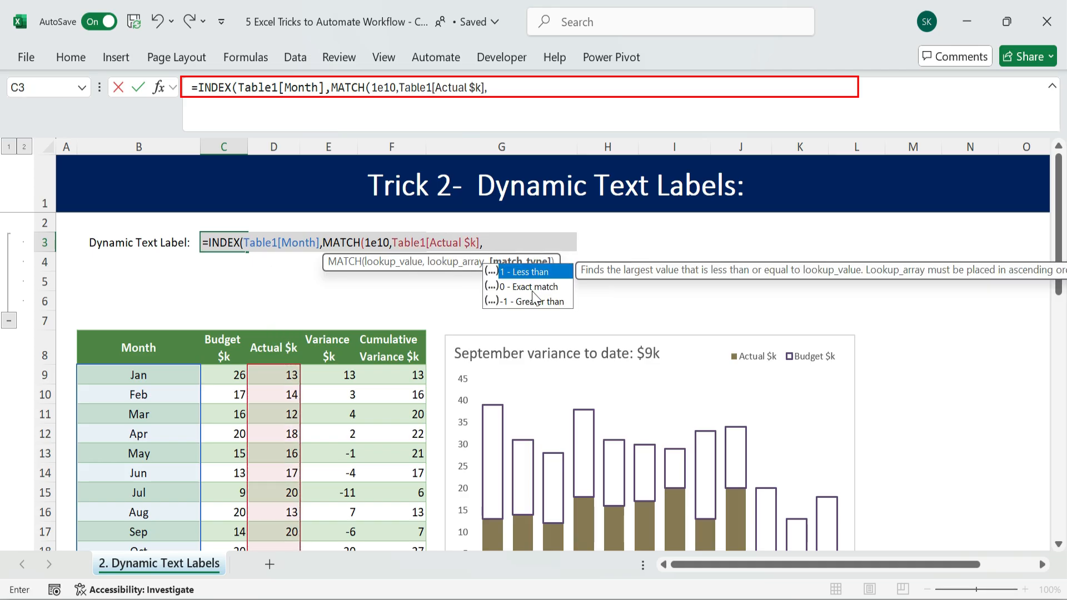
double_click(532, 271)
text())
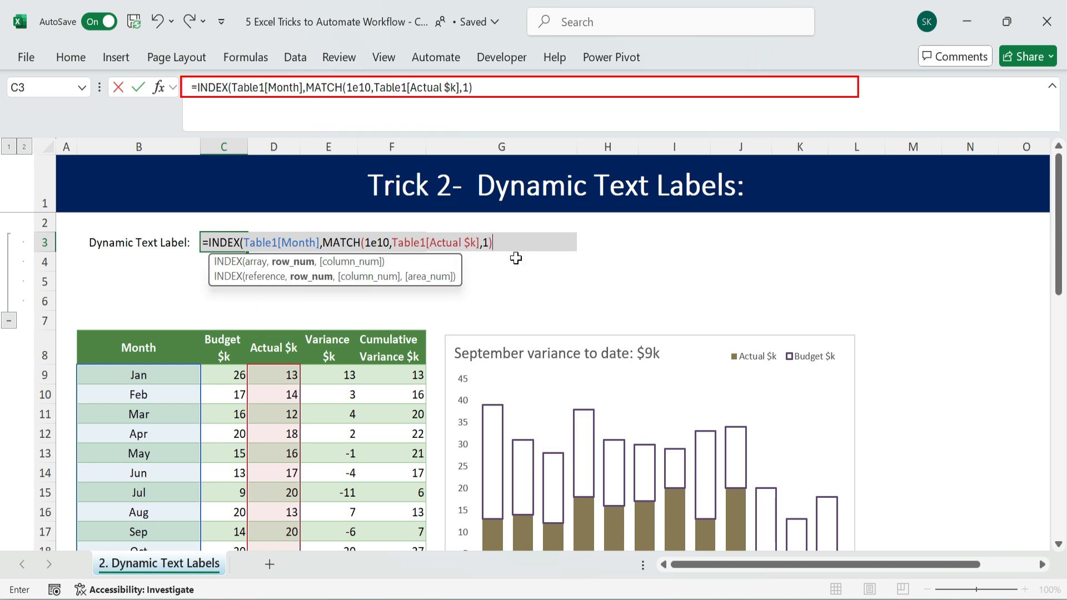
Complete the INDEX/MATCH formula in C3 and inspect the underlying dates of the January and September cells in the Month column.
key(Return)
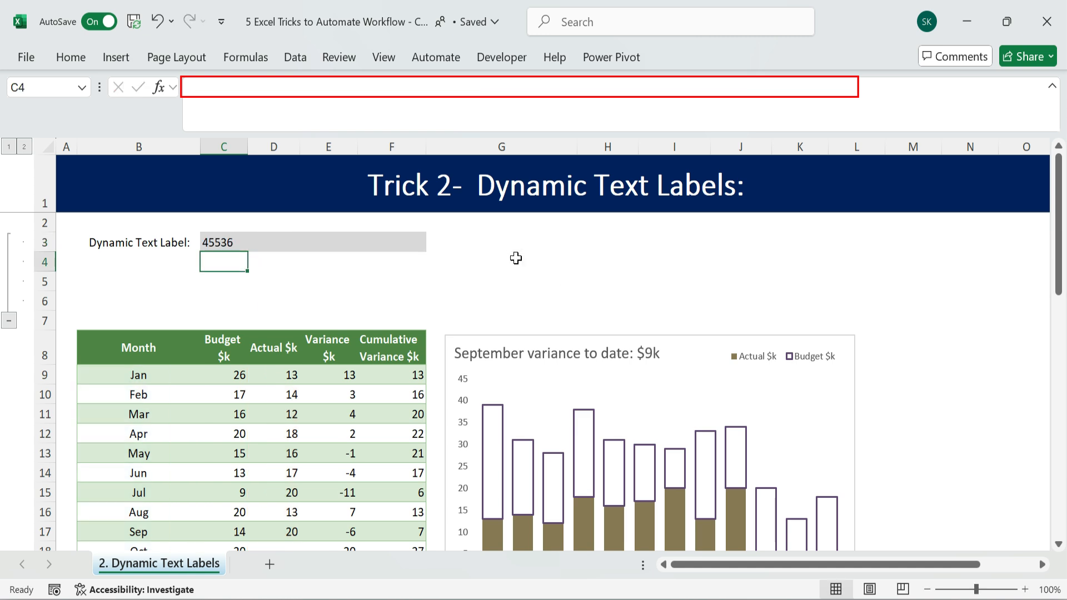
click(217, 243)
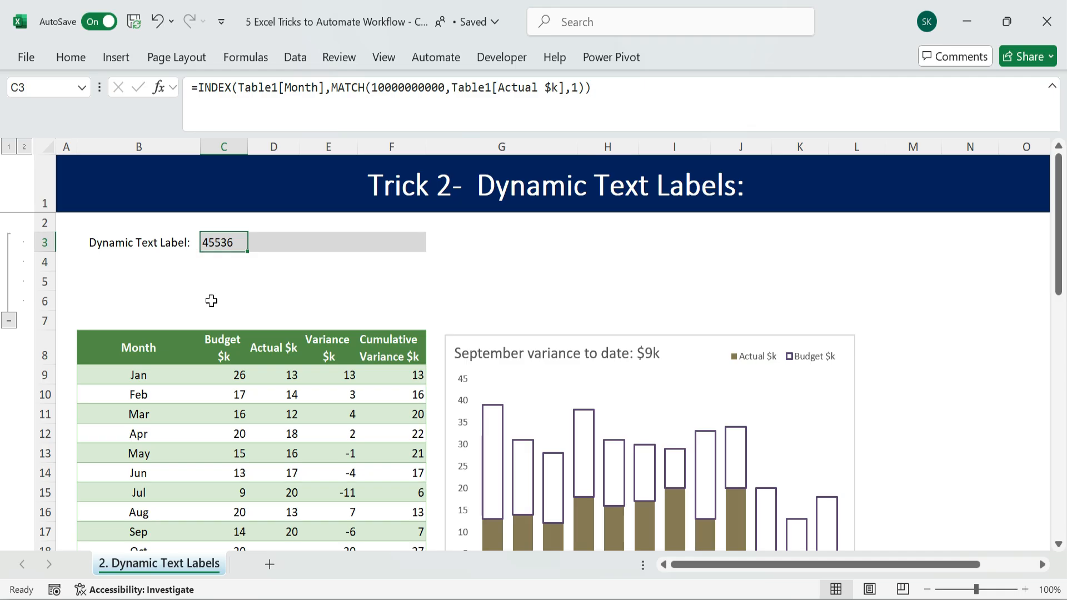
click(174, 372)
drag(249, 87, 179, 92)
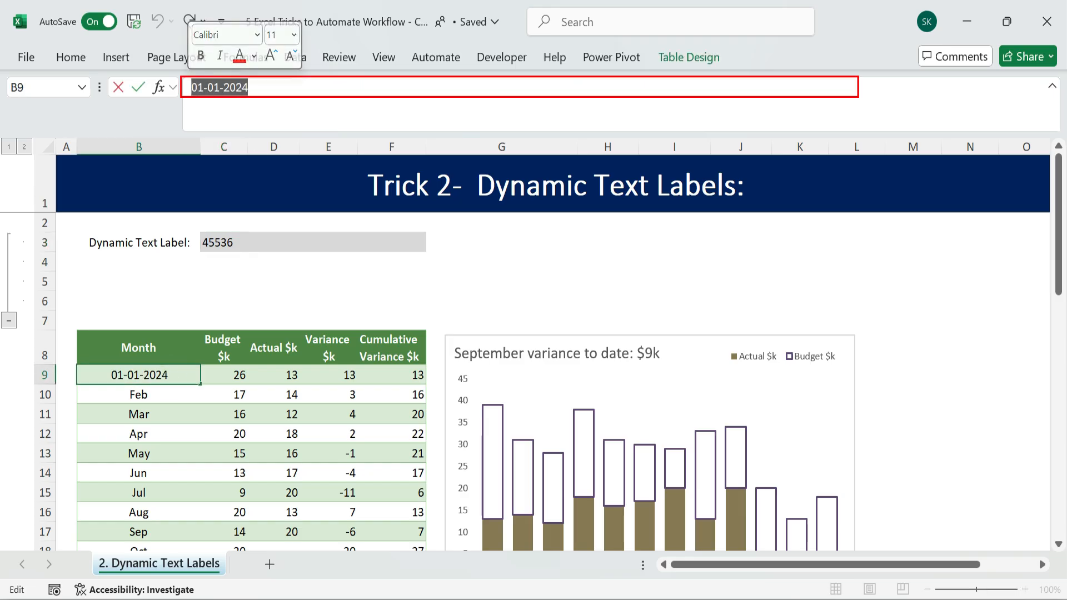
click(138, 434)
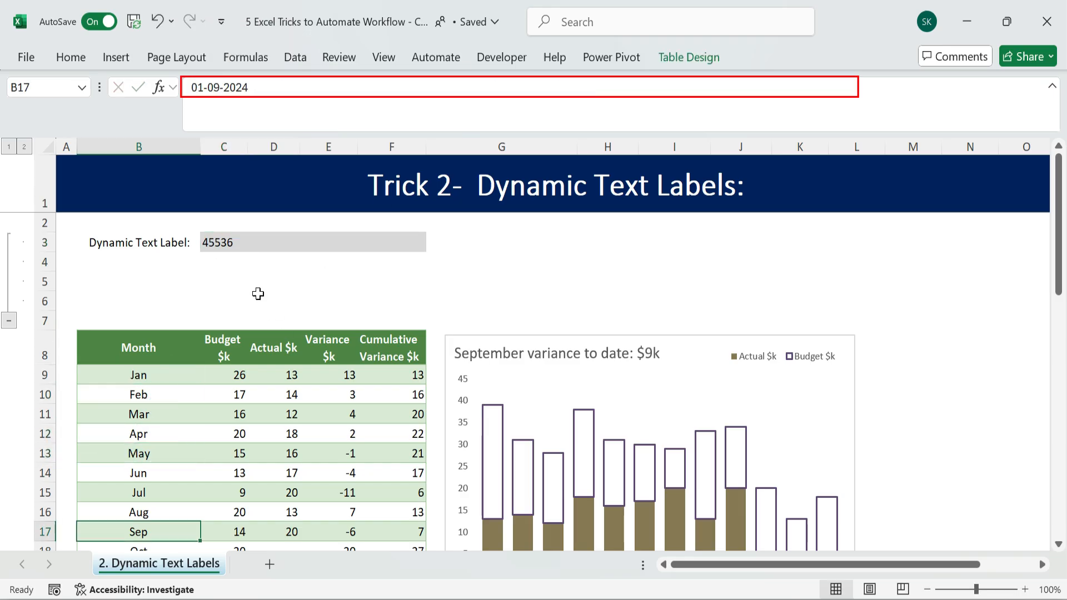
Wrap the C3 formula in TEXT with the format "mmmm" to return the full month name.
click(240, 242)
click(193, 87)
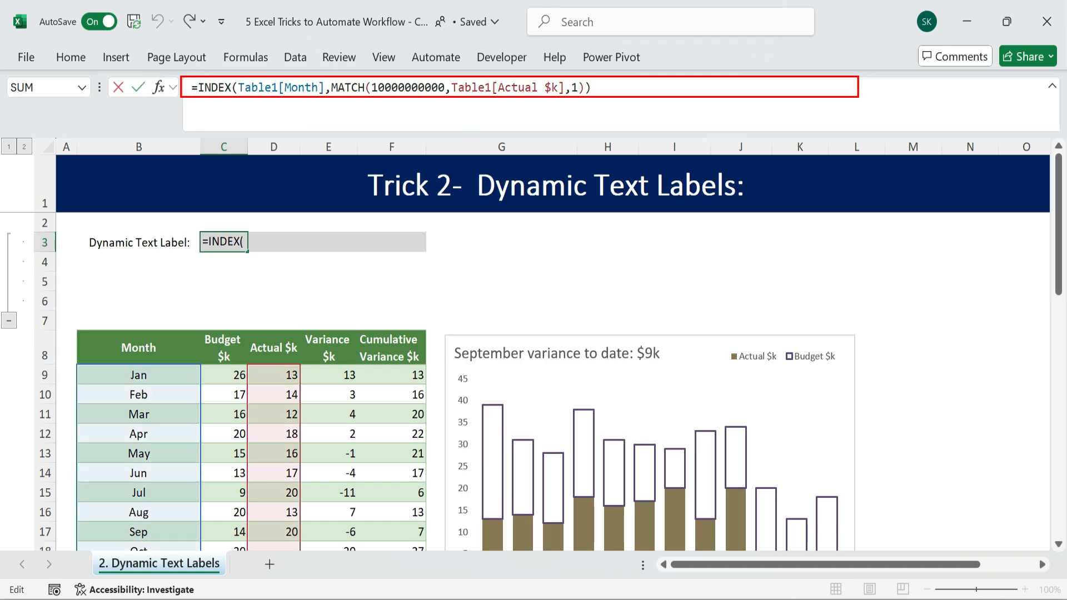
text(text)
double_click(240, 148)
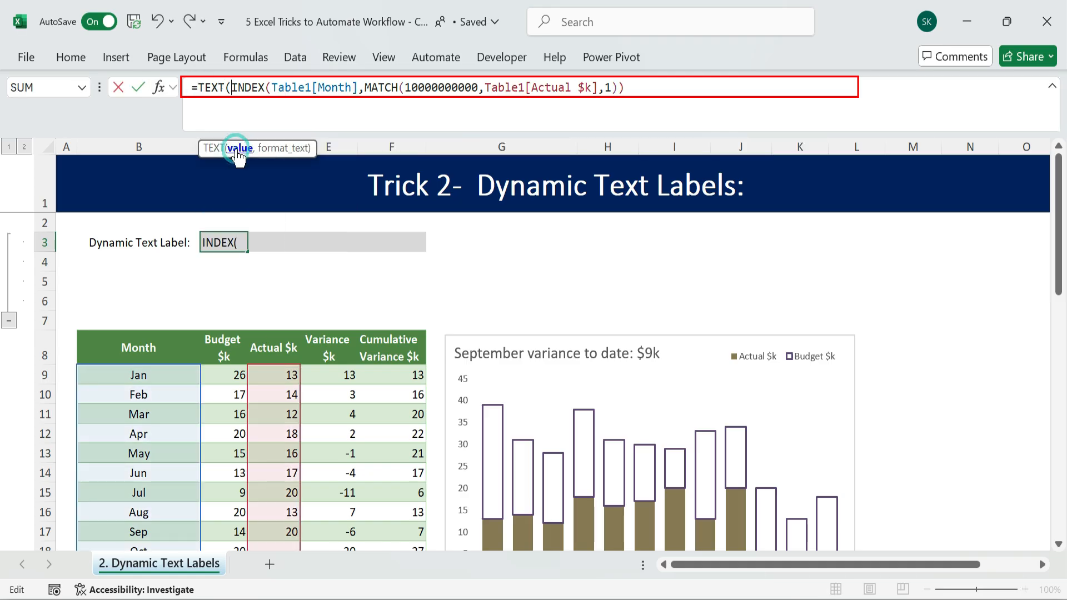
key(End)
text(,)
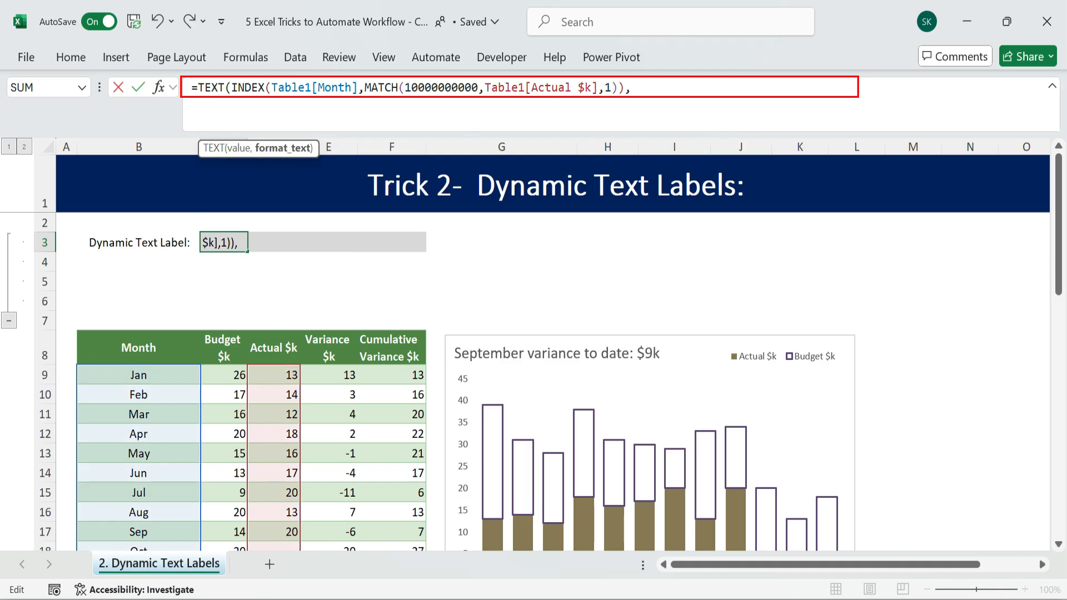
text("mmmm"))
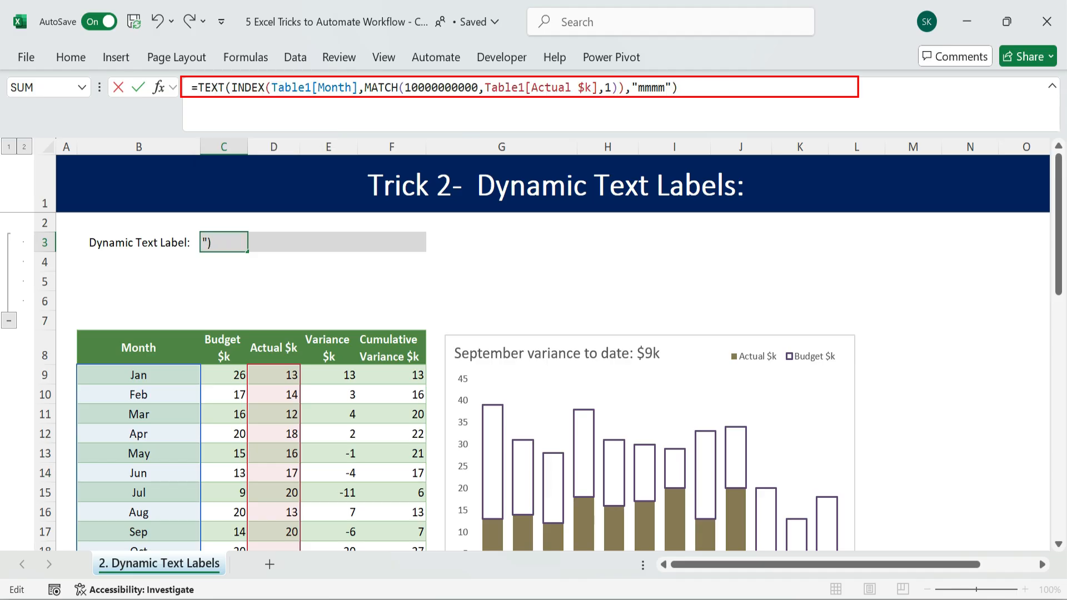
key(Return)
click(222, 245)
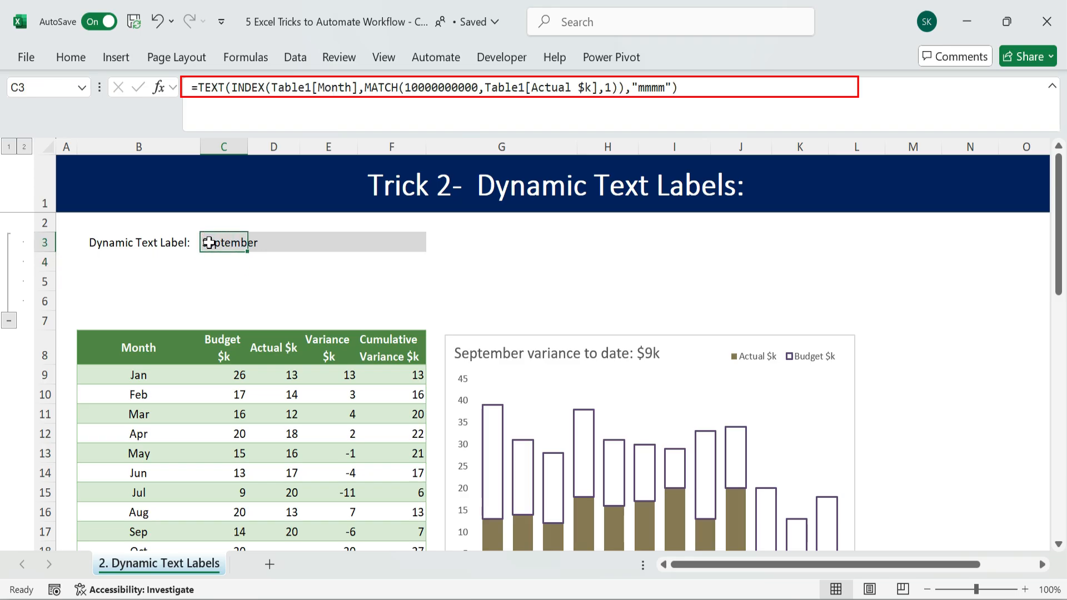
key(Return)
Append &" Variance to date:" to the TEXT formula in C3.
click(223, 239)
click(679, 88)
text(&"Varianc)
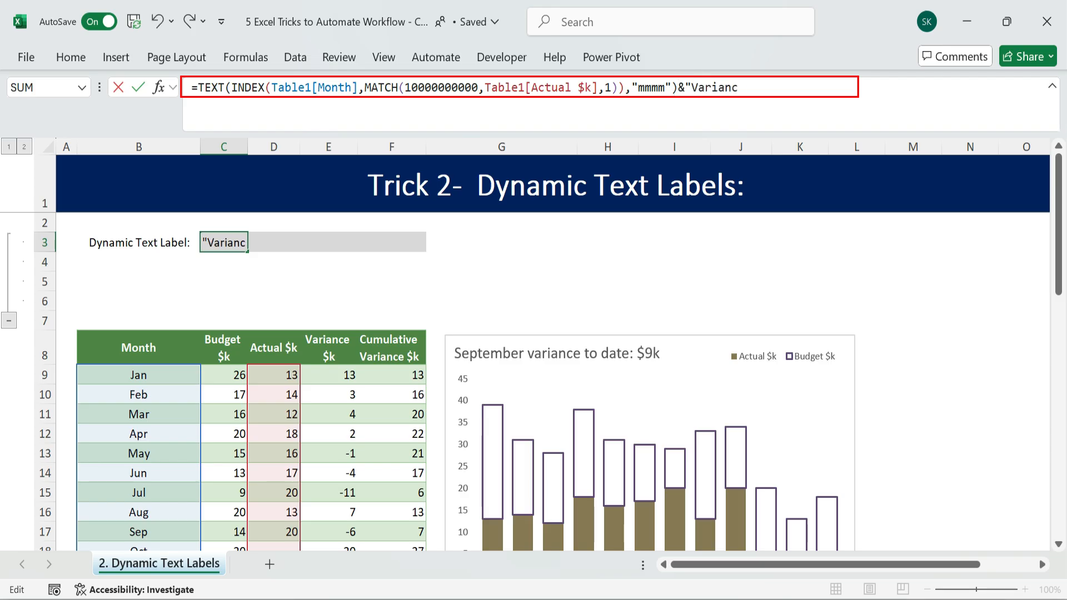
text(e to date:)
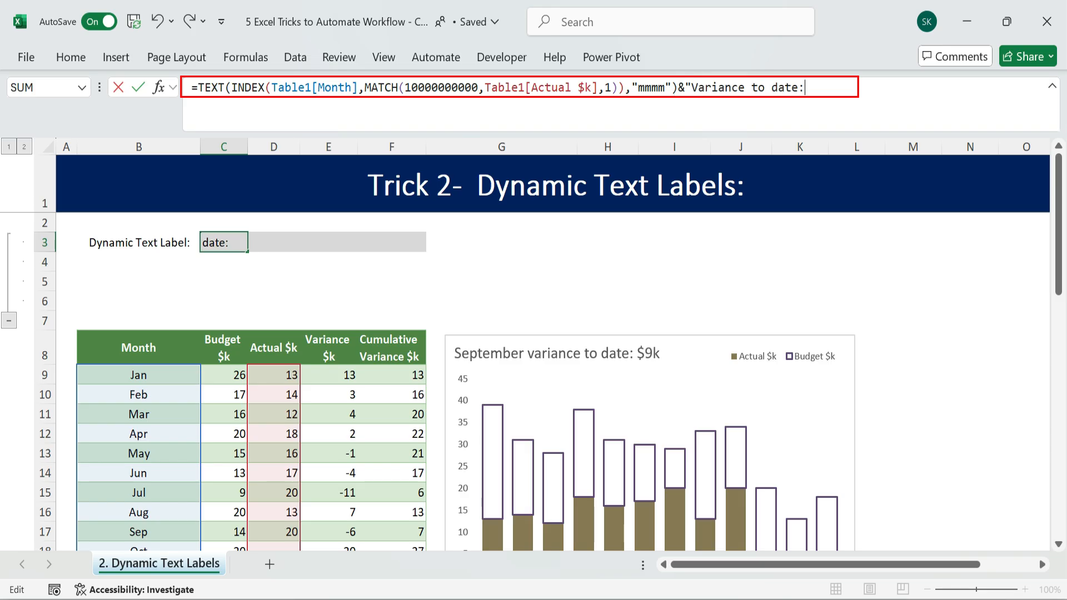
text(")
key(Return)
click(253, 243)
click(241, 244)
click(334, 242)
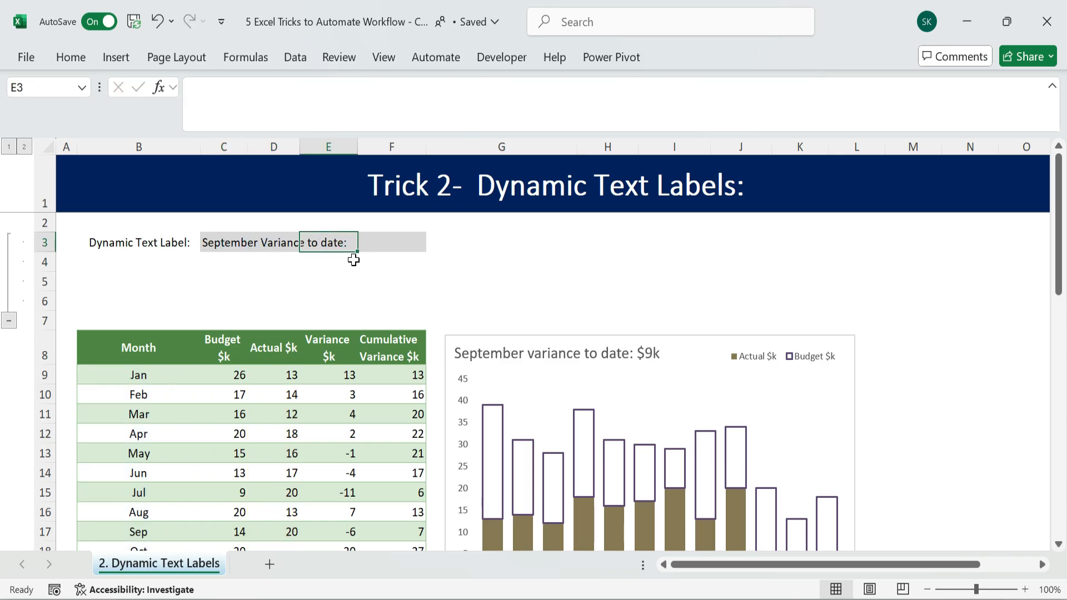
Start an INDEX formula in cell C4 with Table1[Cumulative Variance $k] as its array.
click(218, 259)
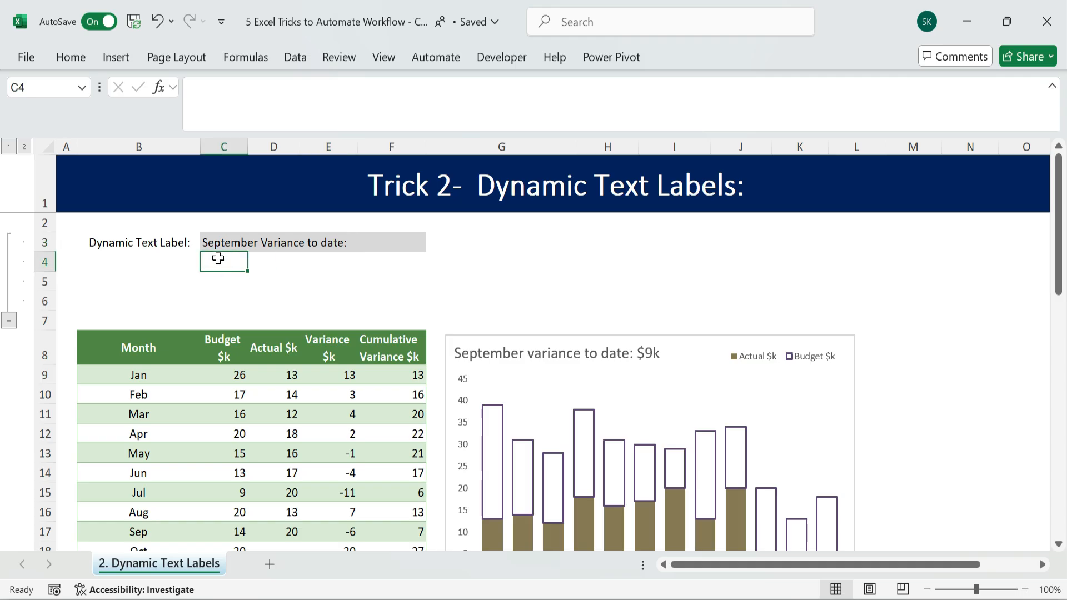
text(=in)
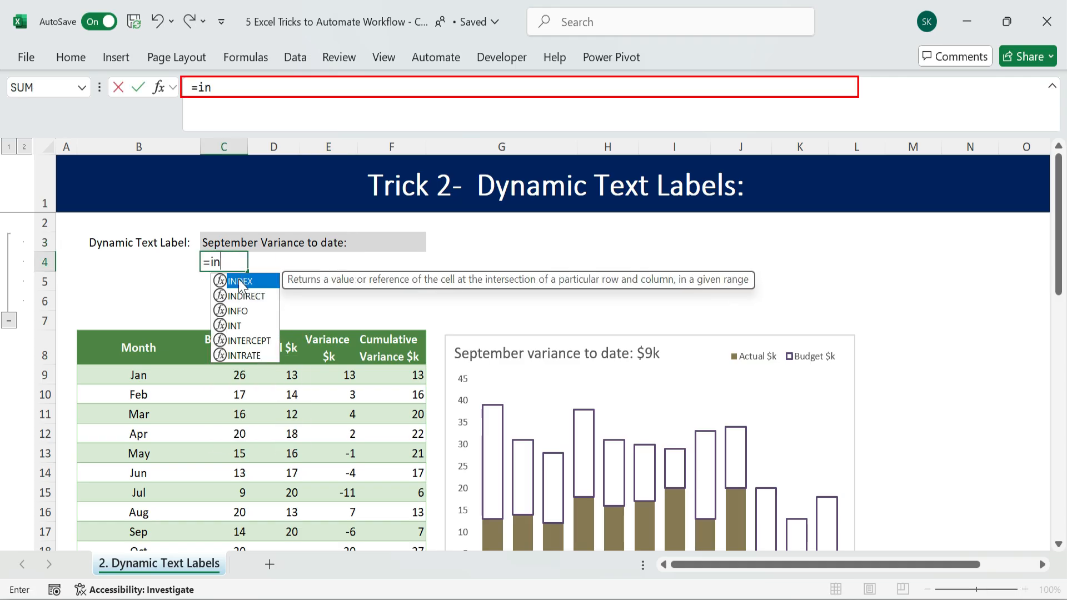
double_click(240, 284)
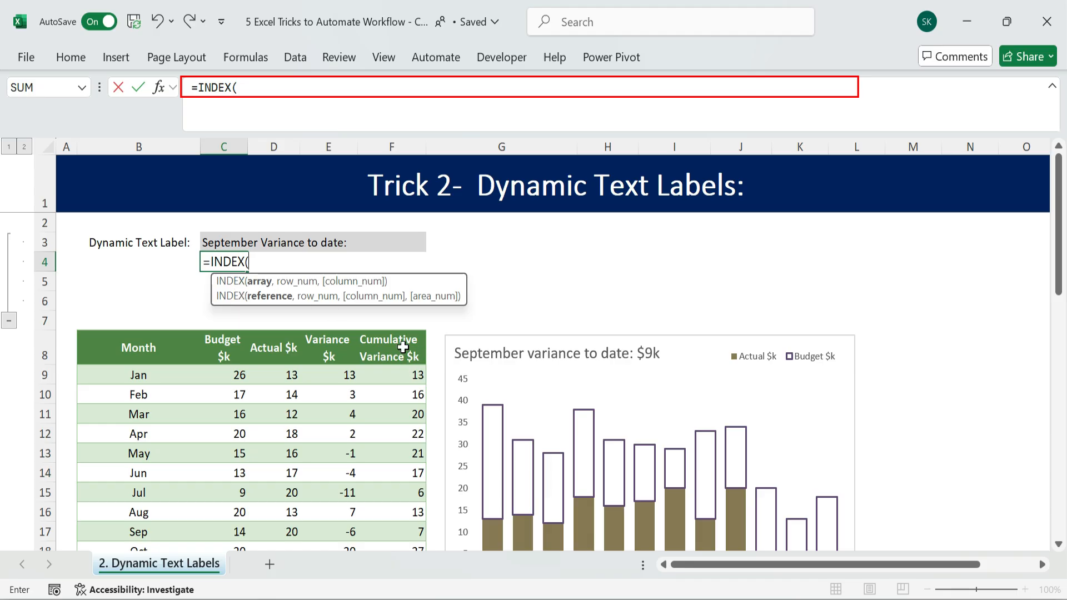
click(396, 329)
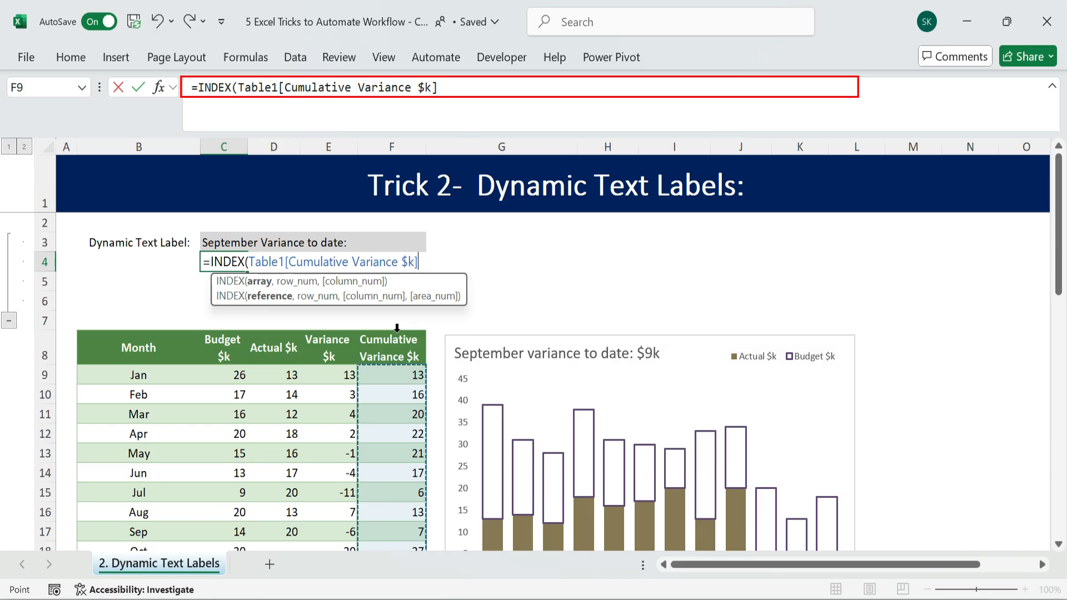
Add MATCH(1e10,Table1[Actual $k],1) as the row number and complete the C4 formula.
text(,mat)
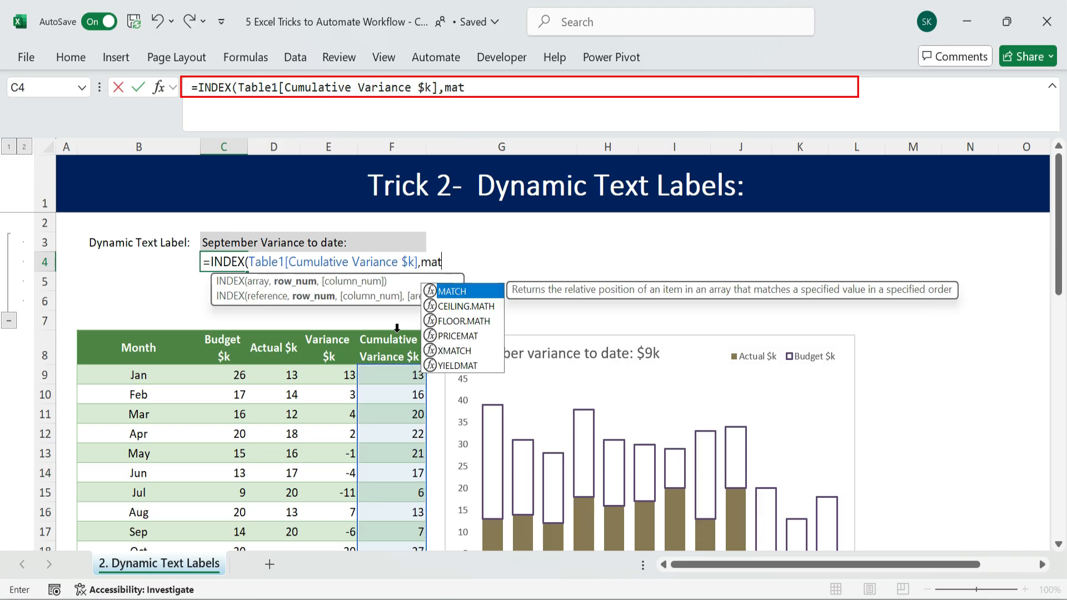
double_click(473, 290)
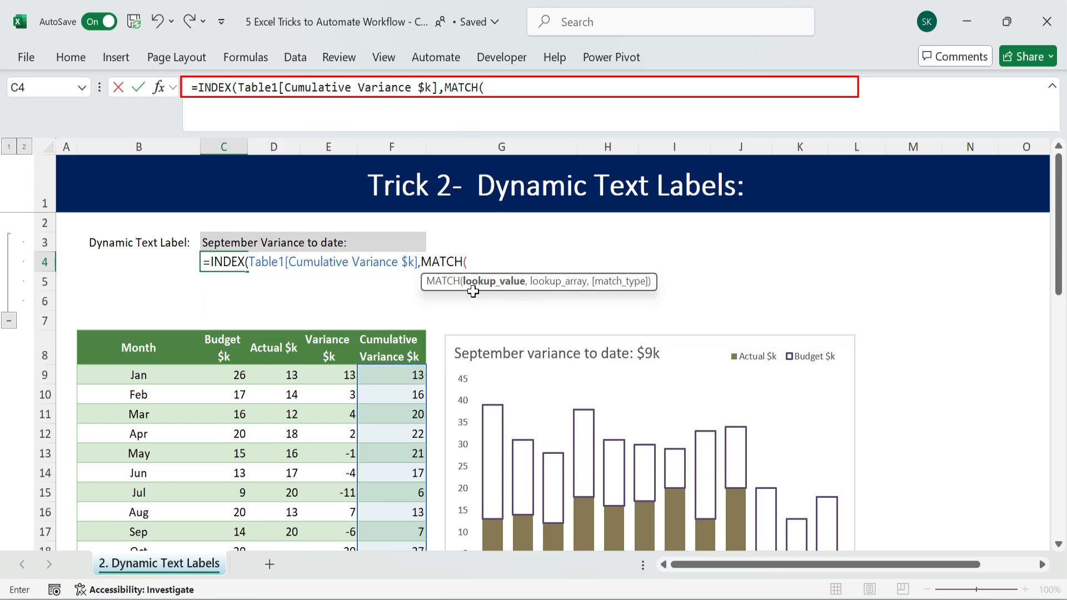
text(1e)
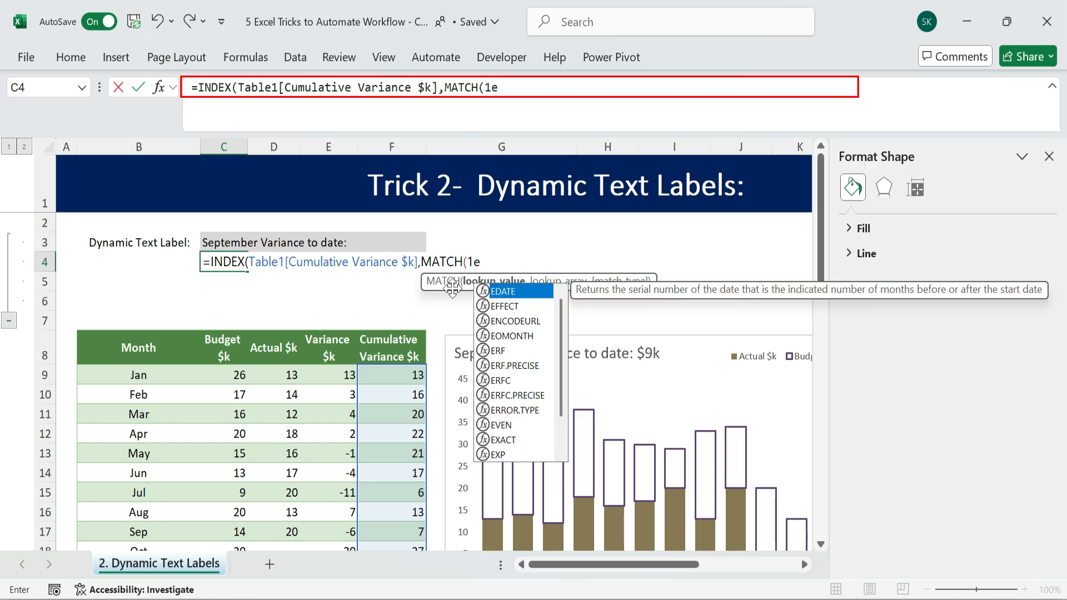
text(10,)
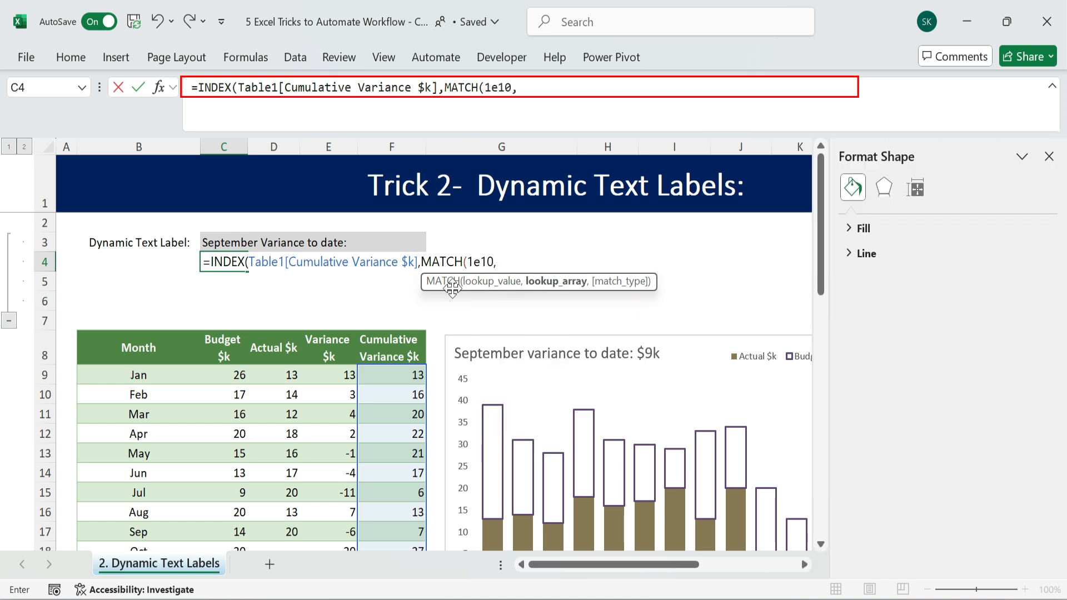
click(279, 328)
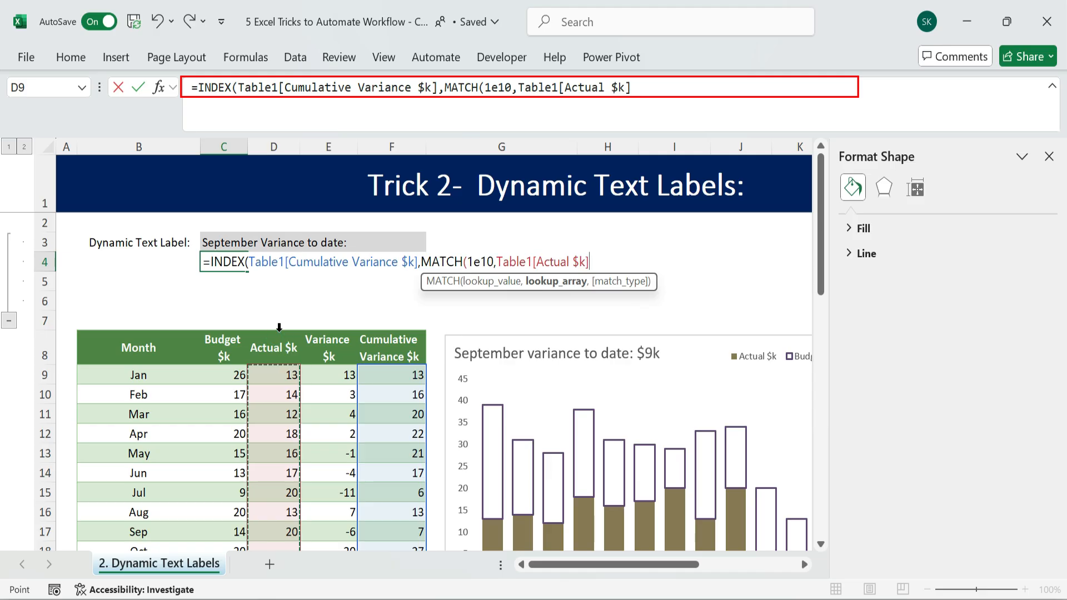
text(,1)
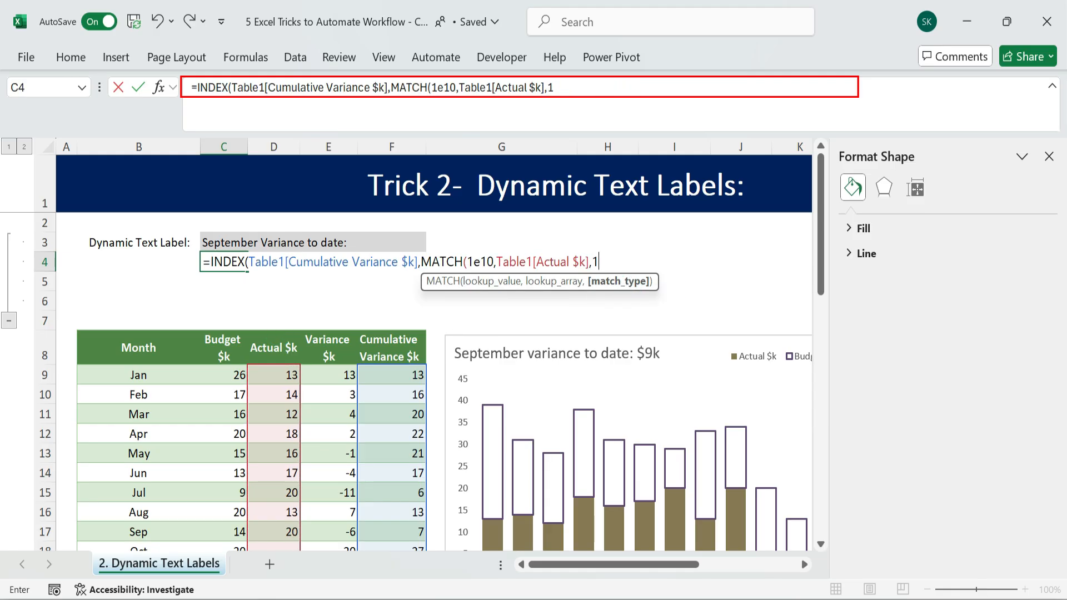
text()))
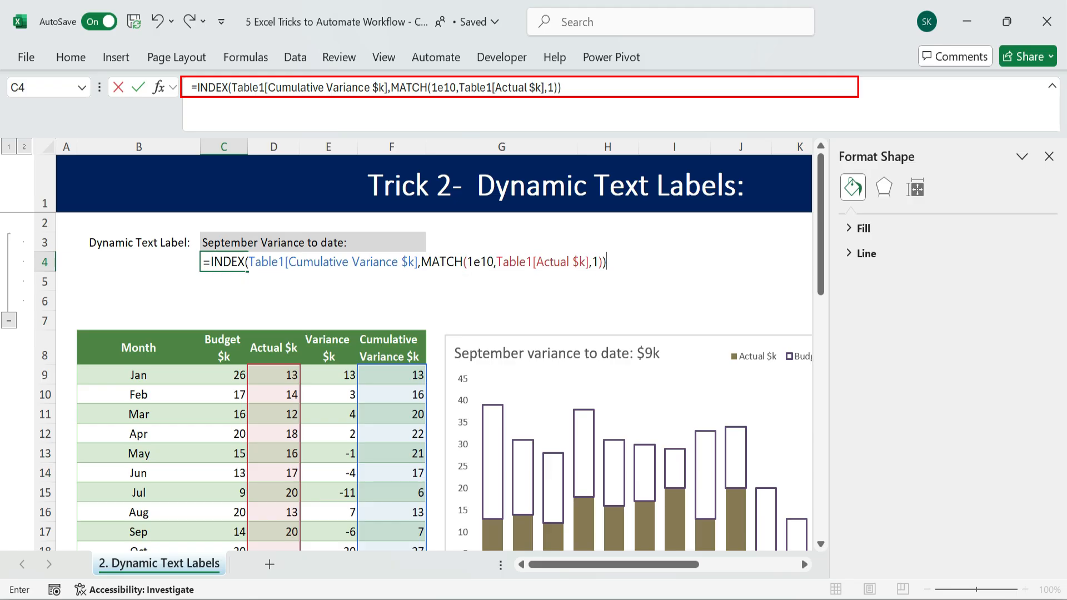
key(Return)
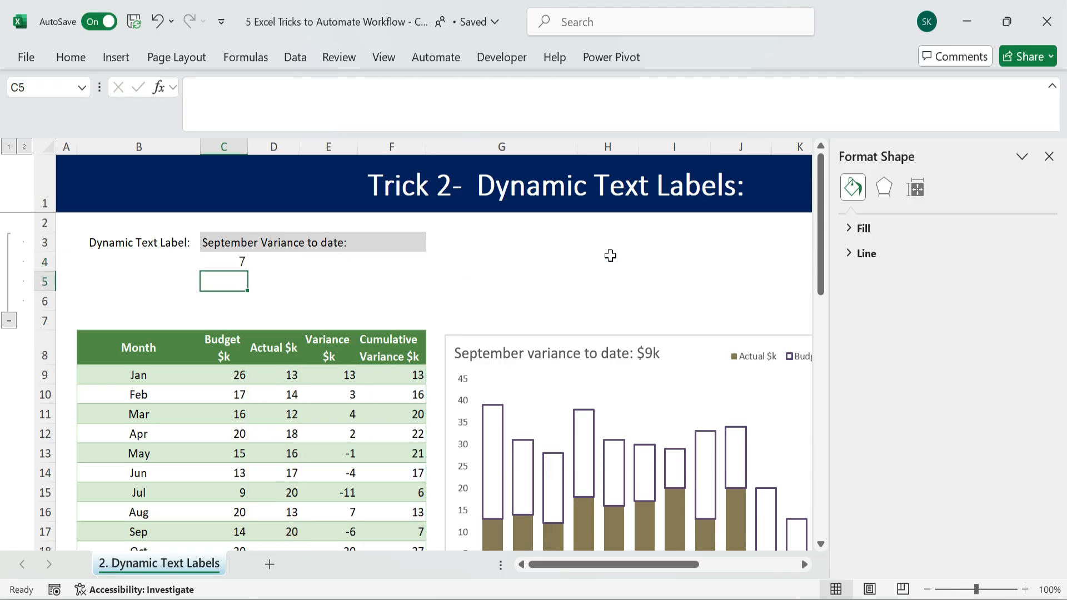
Wrap the C4 formula in TEXT and begin its format text with "$#,##0k; for positive values.
click(239, 264)
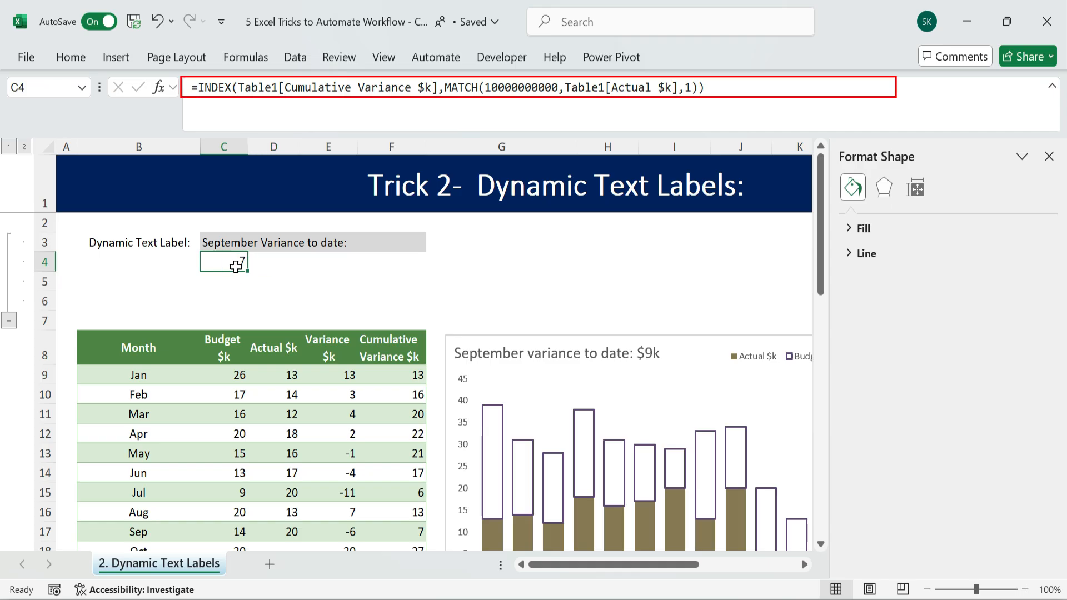
double_click(247, 275)
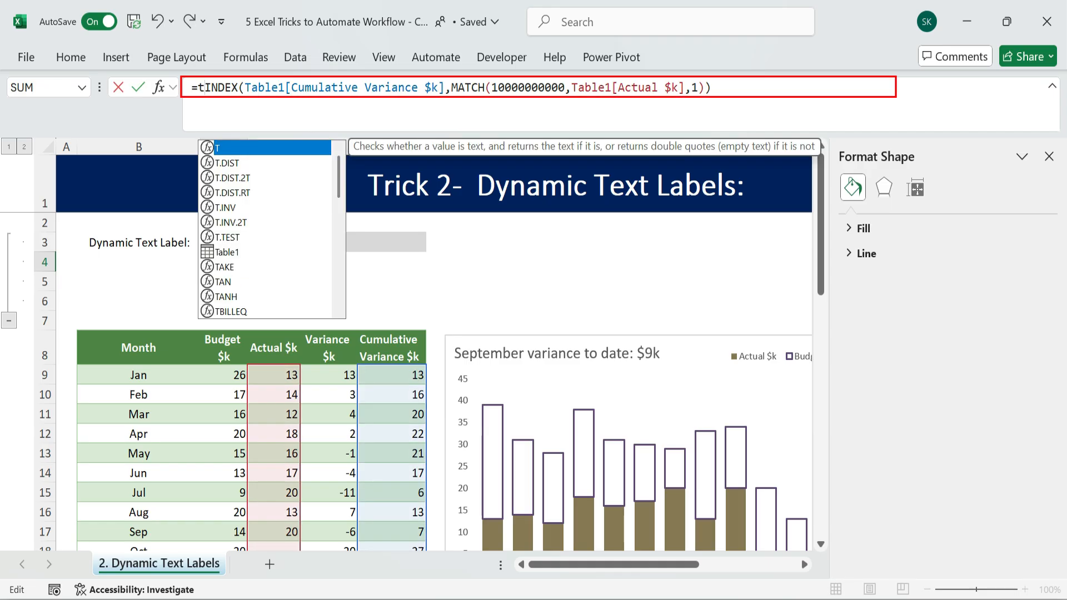
text(ex)
key(Tab)
click(765, 88)
text(,)
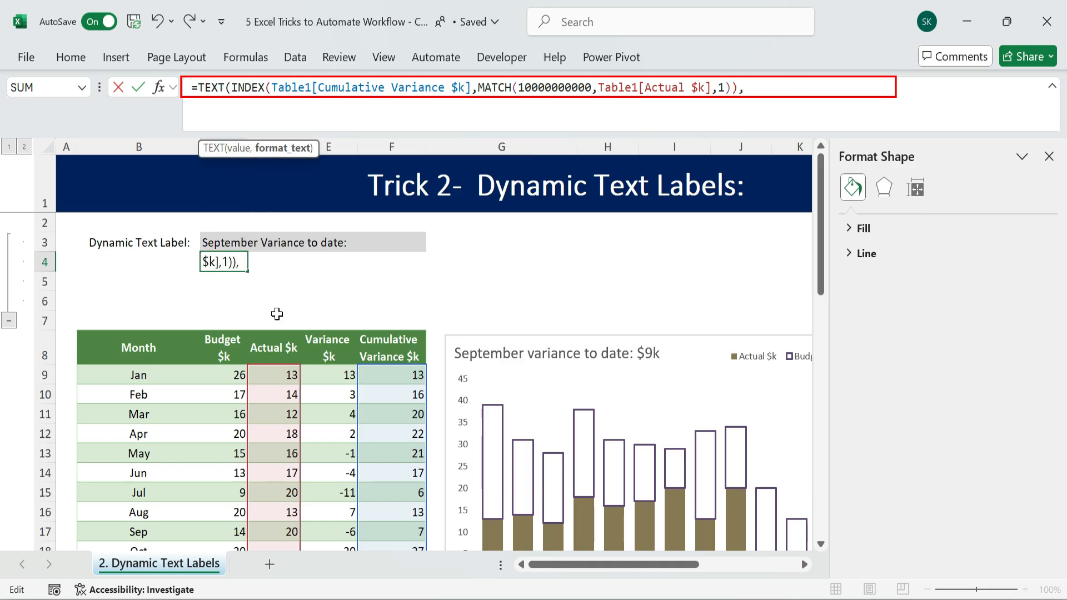
text("$#,##0k;)
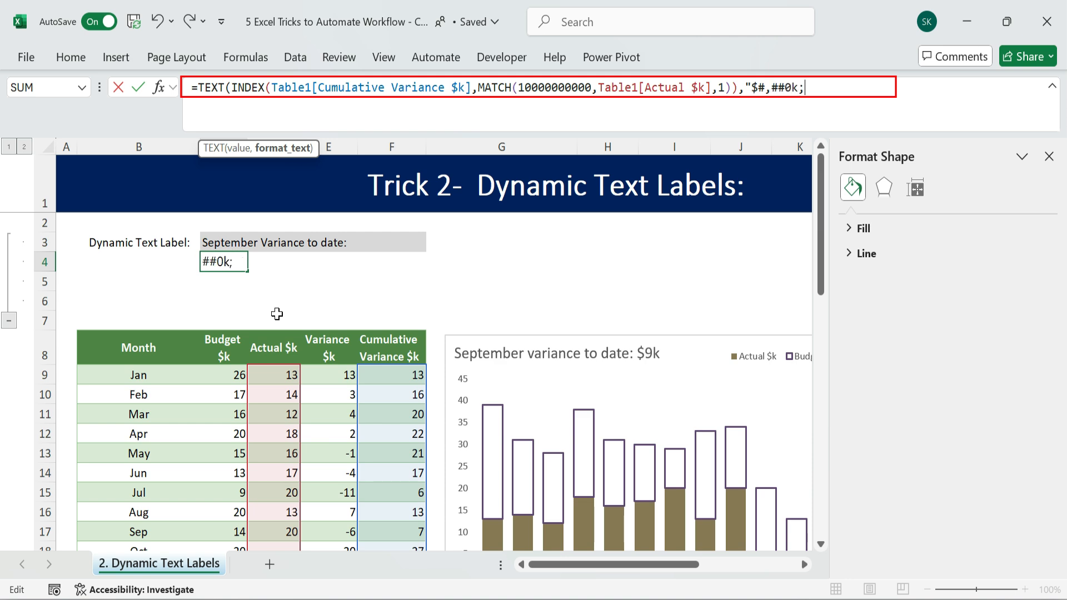
Copy the format code $#,##0k as the negative section, prefixed with a minus sign, and complete the C4 formula.
drag(798, 87, 745, 87)
key(ctrl+c)
click(804, 87)
text(-)
key(ctrl+v)
text("))
key(Return)
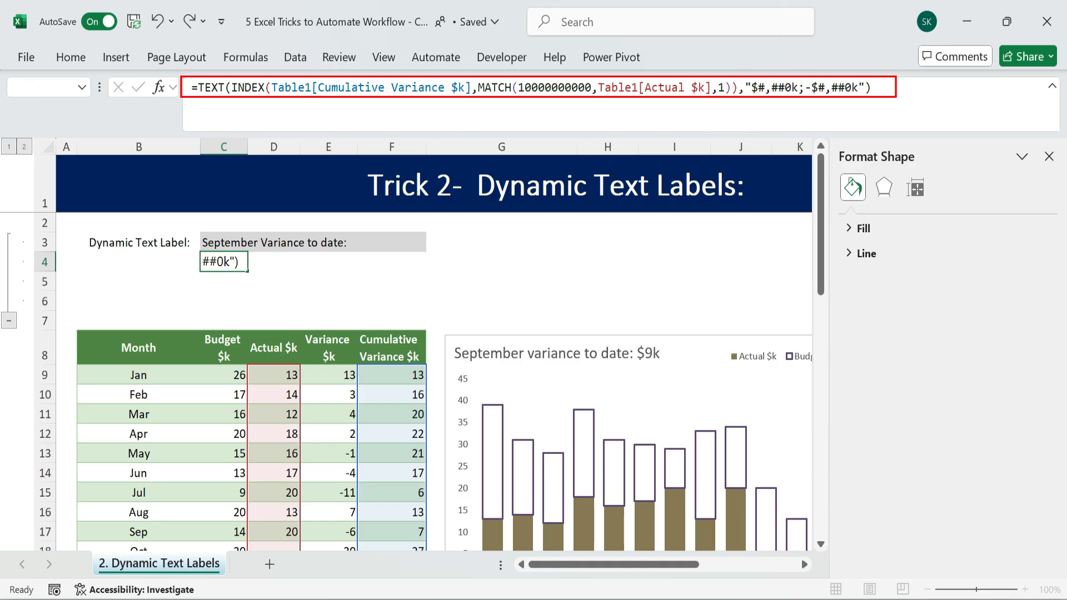
click(219, 262)
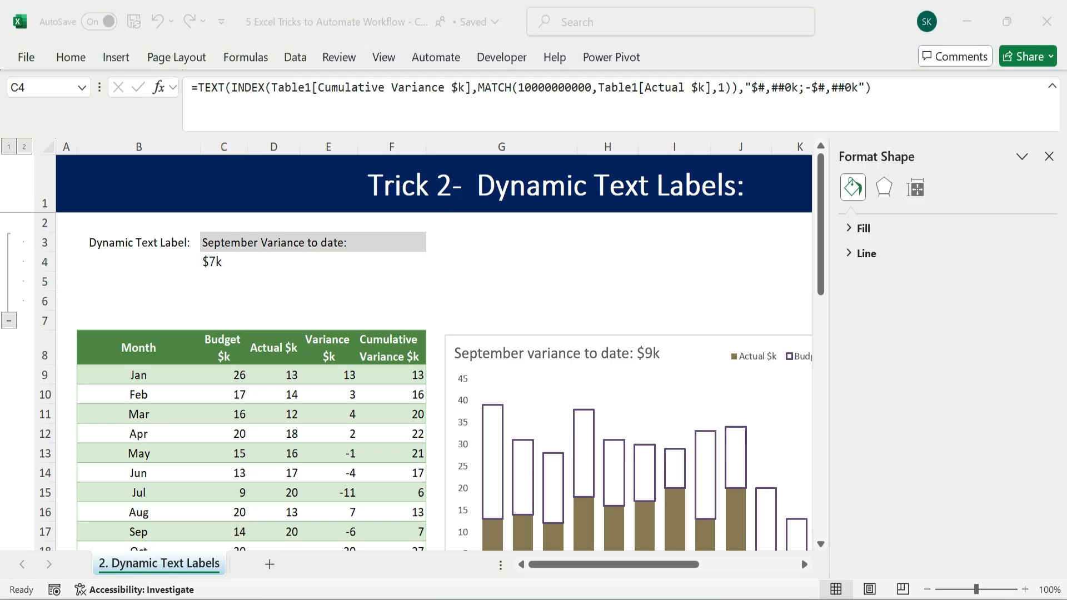
click(878, 88)
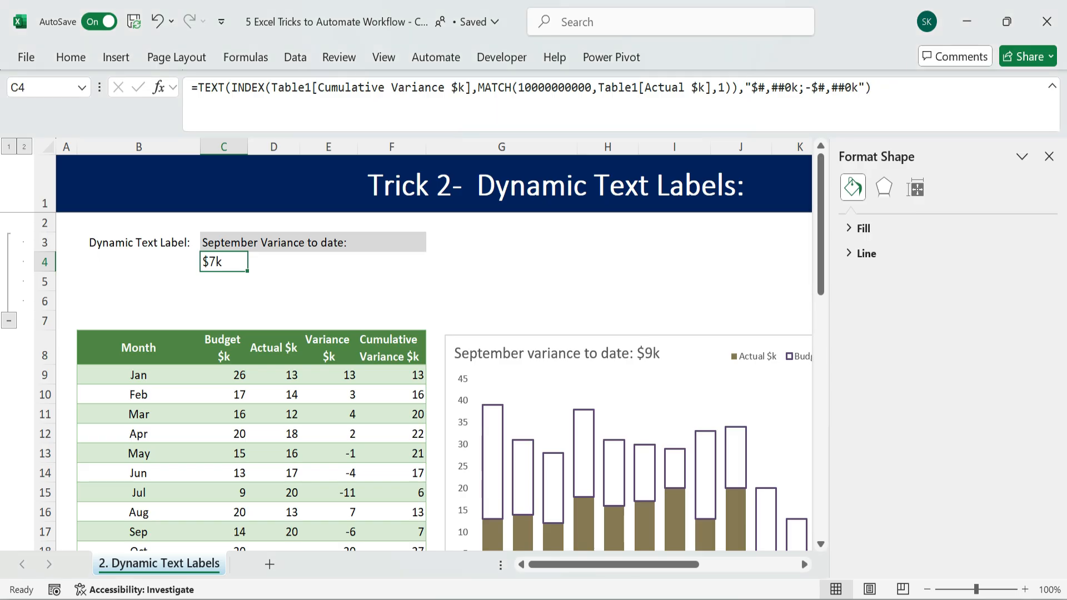
key(Return)
click(230, 245)
click(231, 260)
click(239, 240)
click(228, 257)
key(ctrl+z)
Display the Office Clipboard and copy the entire formula text of cell C3 to it.
click(62, 55)
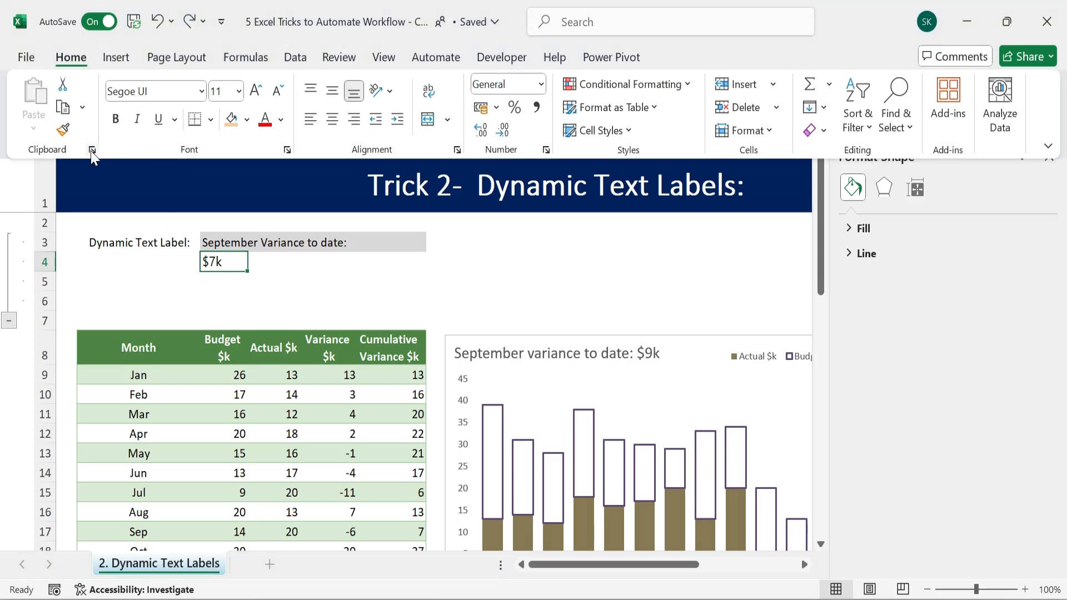
click(92, 151)
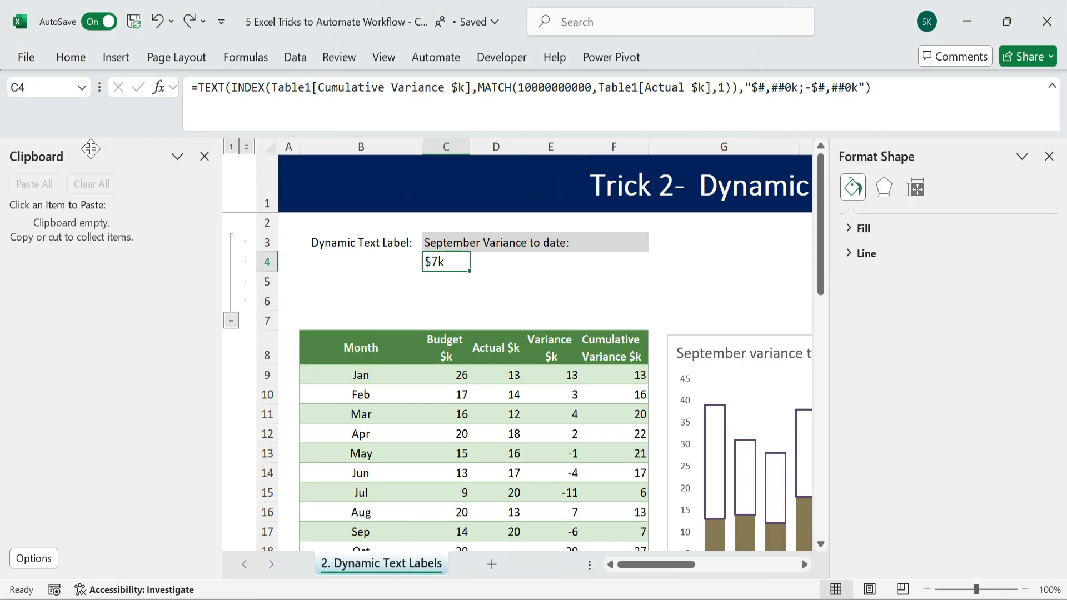
click(441, 242)
drag(868, 87, 163, 117)
key(ctrl+c)
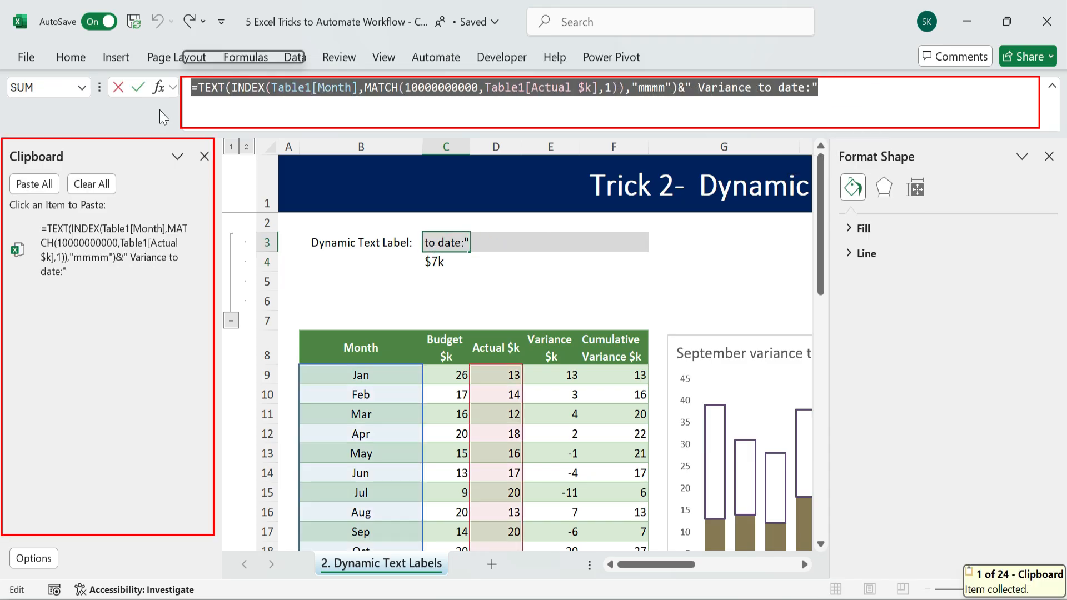
key(Return)
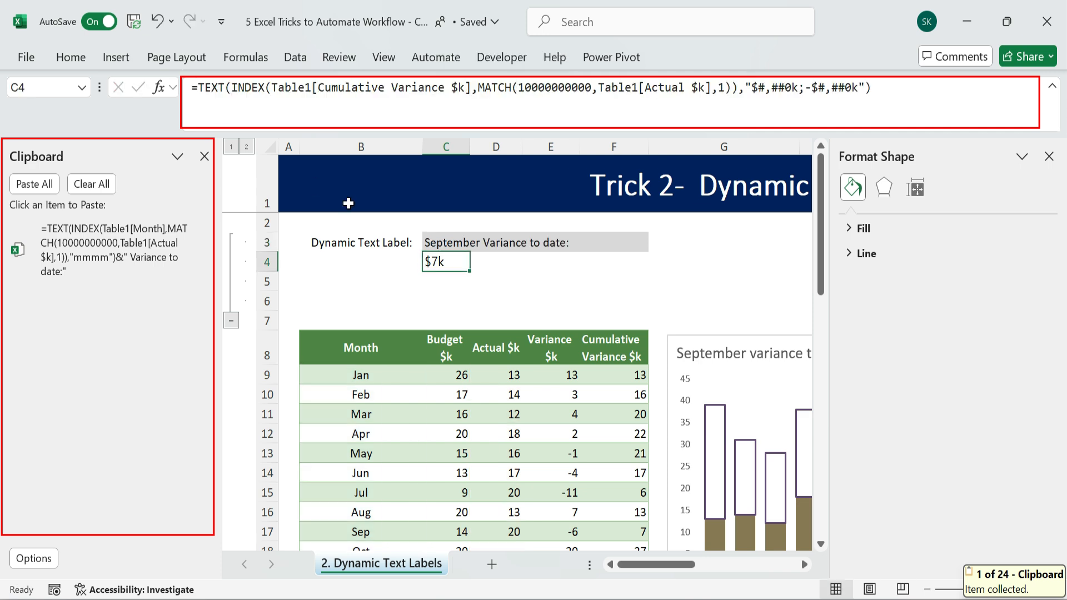
Copy the C4 formula text without its equals sign to the Office Clipboard, and clear cell C4.
drag(871, 87, 199, 87)
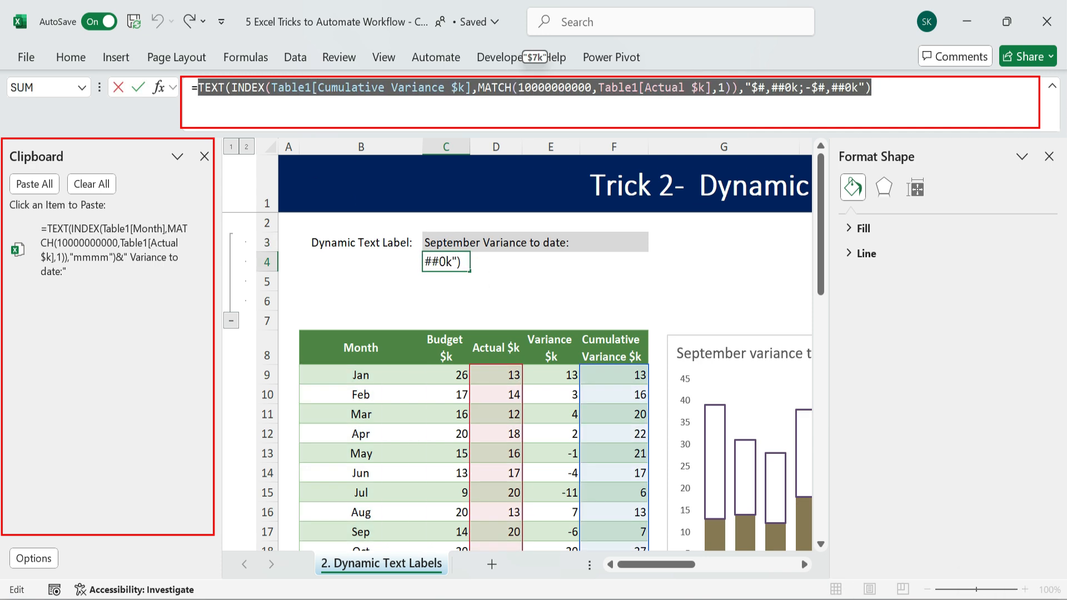
key(ctrl+c)
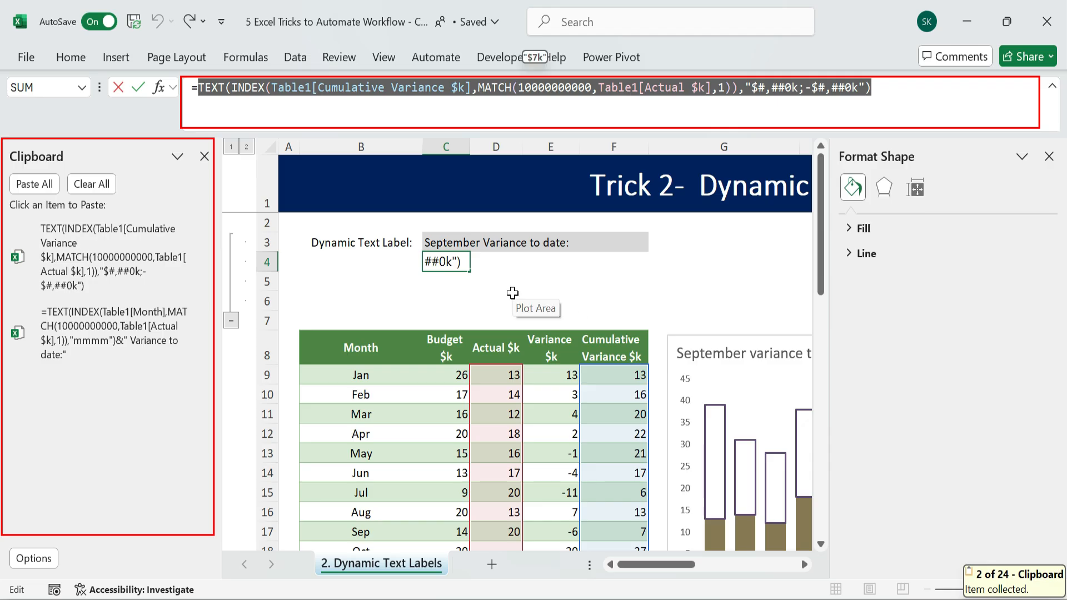
key(BackSpace)
click(484, 276)
key(BackSpace)
key(BackSpace)
key(BackSpace)
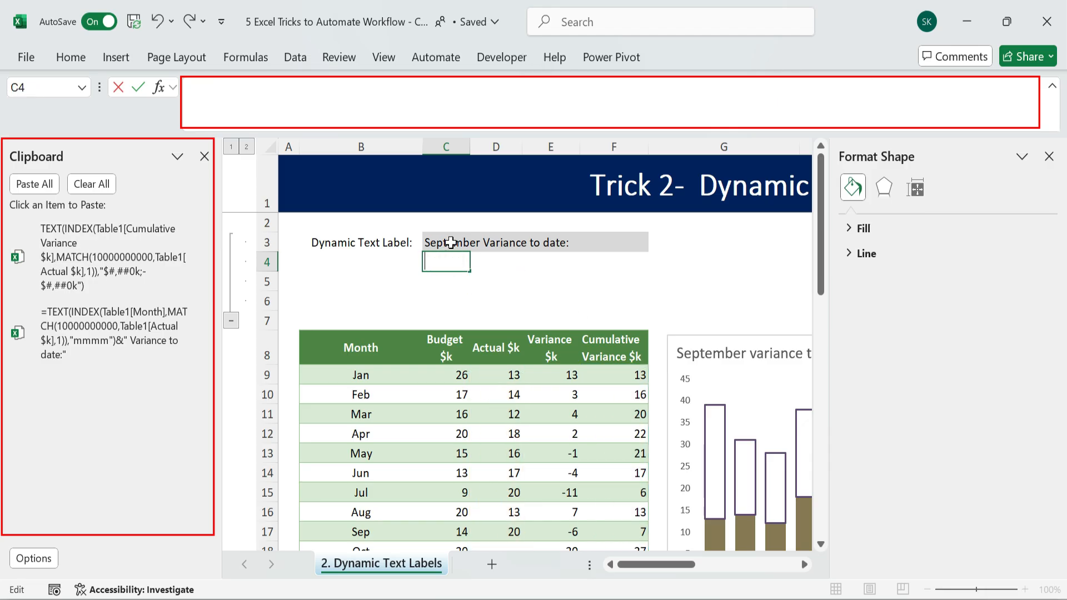
Clear cell C3 and paste the collected =TEXT(INDEX(Table1[Month]… formula back into it from the Office Clipboard.
click(450, 242)
key(Delete)
key(Down)
key(Down)
click(444, 241)
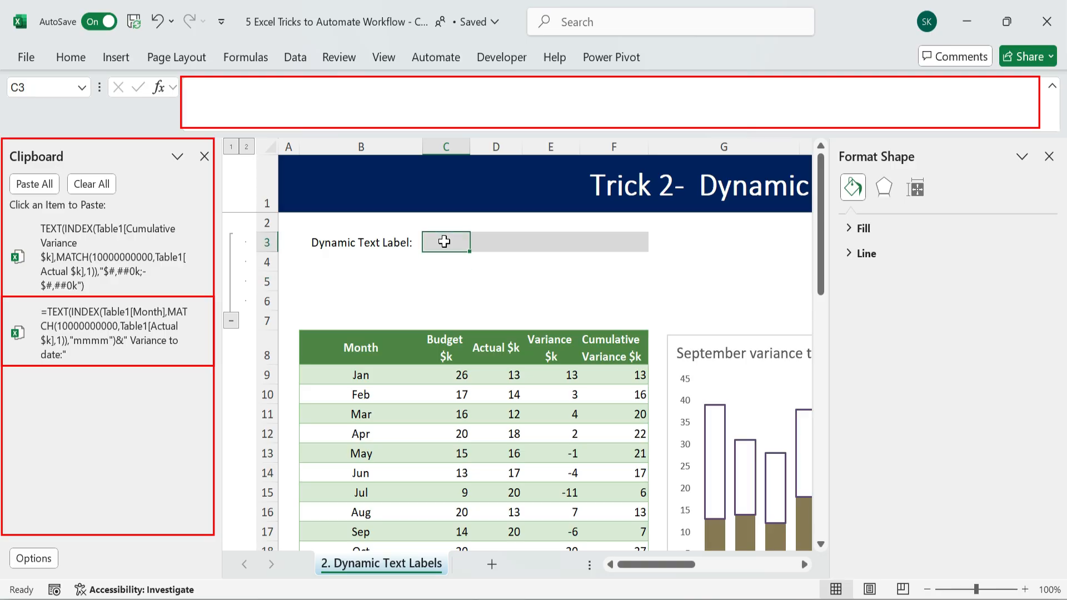
click(69, 316)
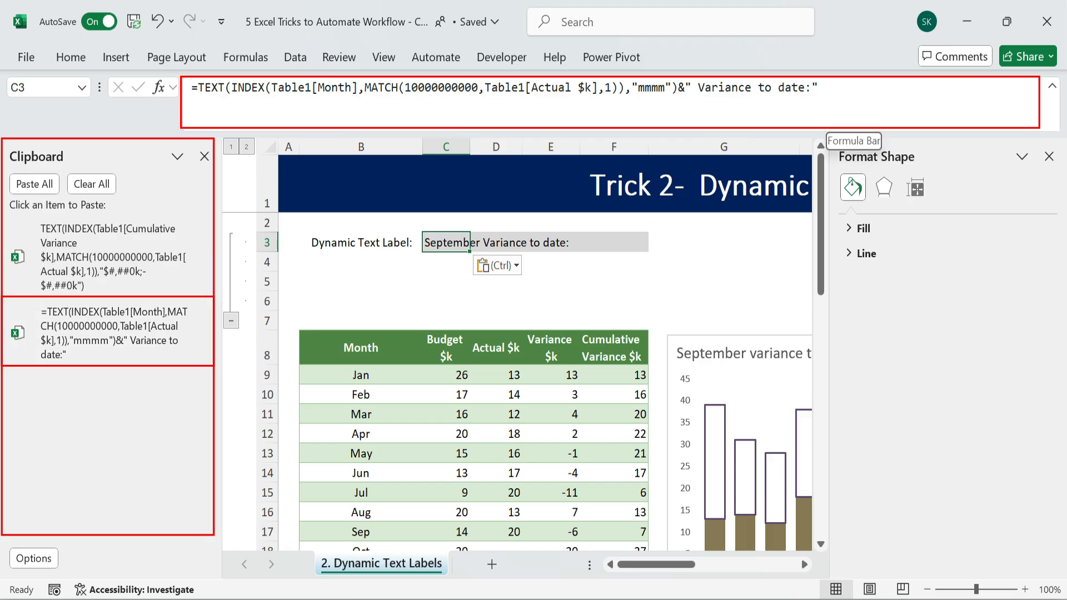
Append & and the collected Cumulative Variance TEXT formula to the end of the C3 formula, and complete it.
click(827, 95)
text(&)
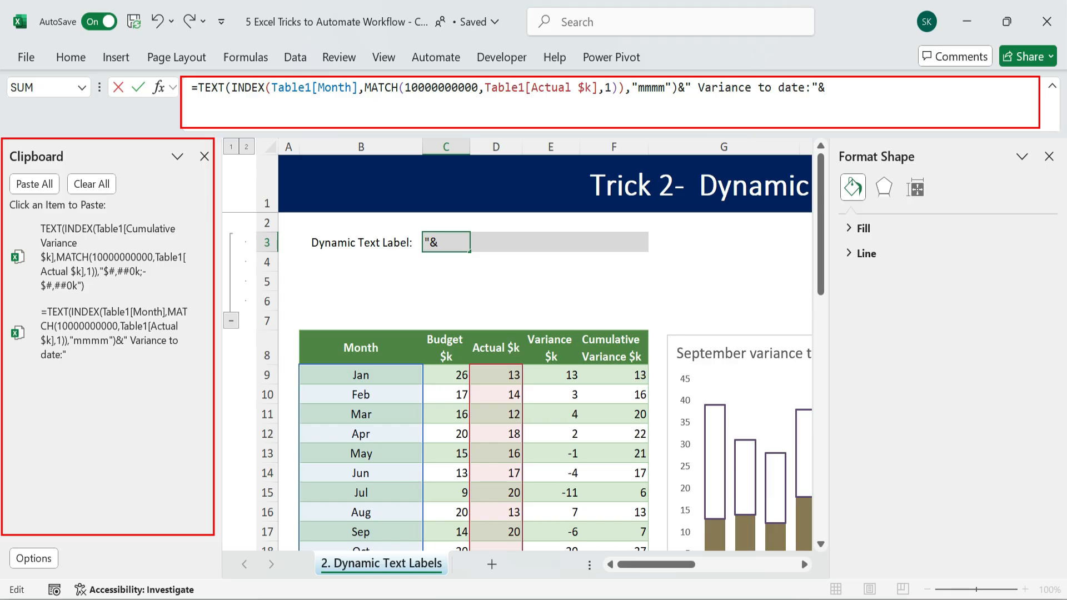
click(105, 245)
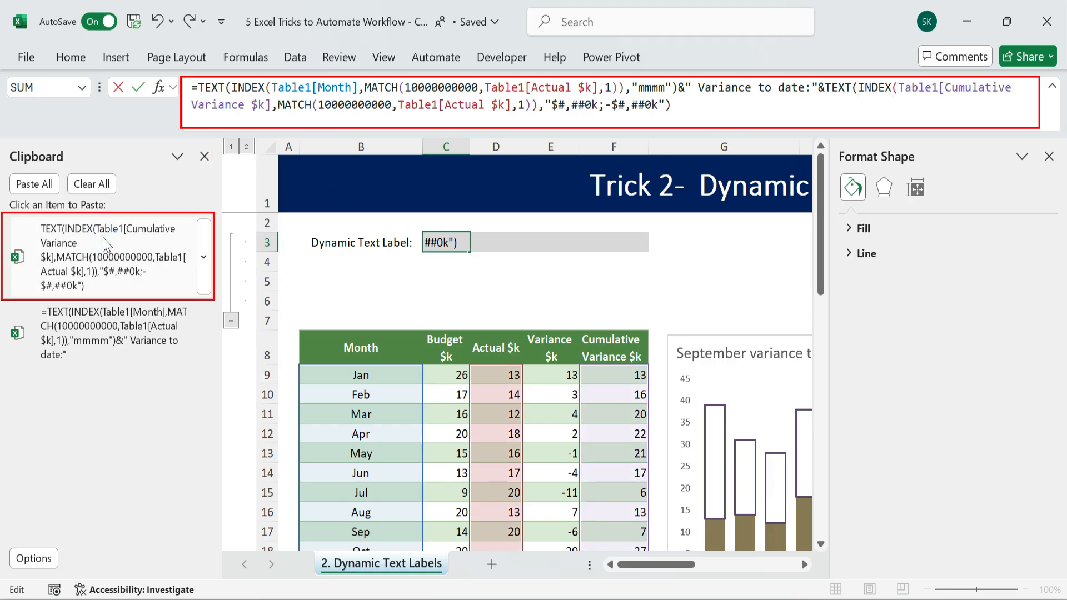
key(Return)
drag(441, 245, 581, 245)
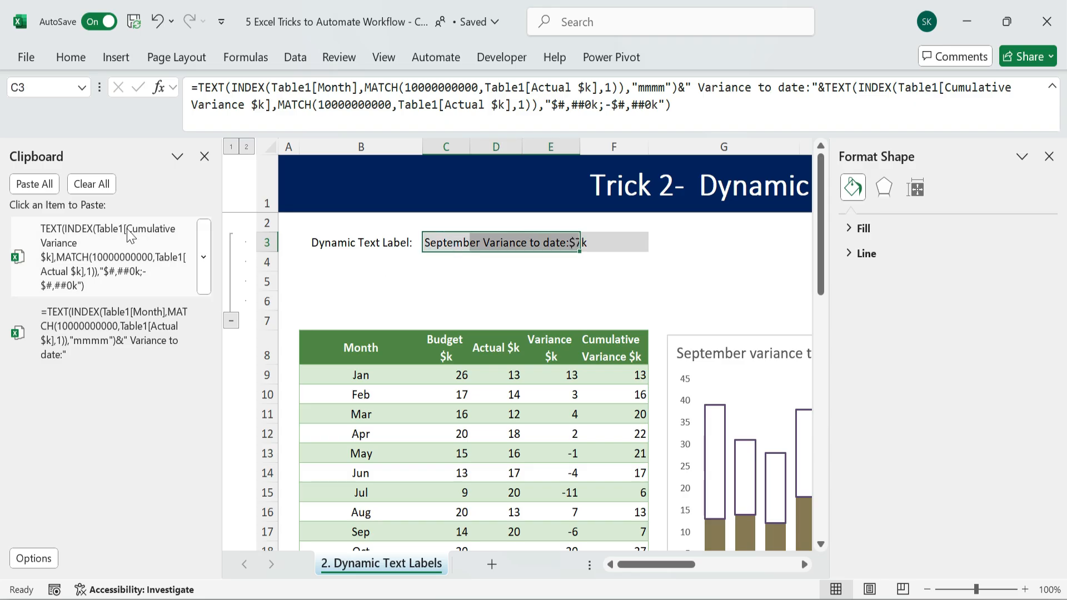
click(562, 284)
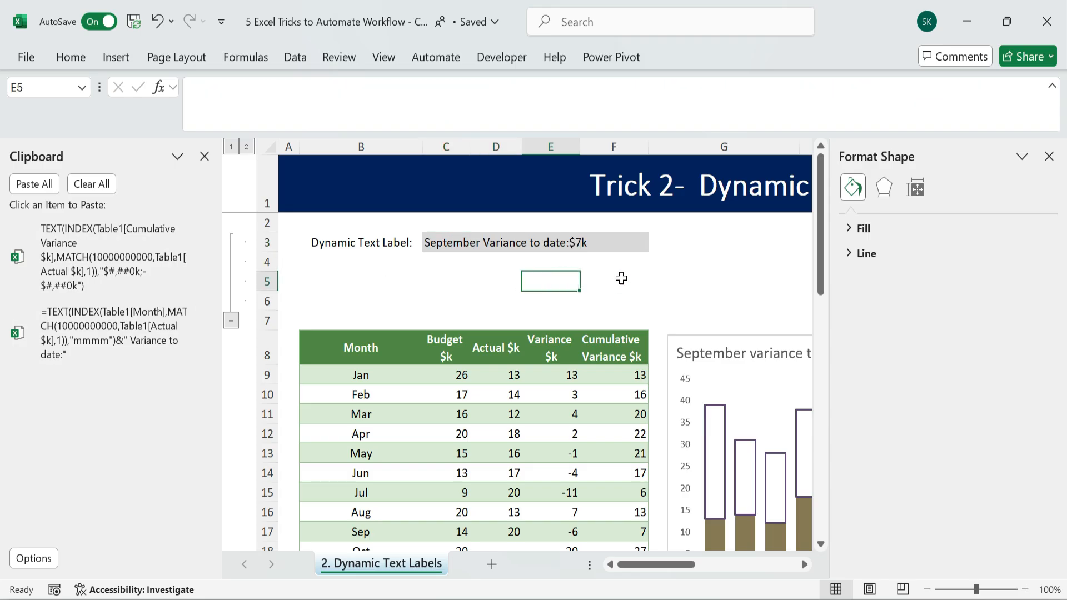
Close the Clipboard and Format Shape panes to free up the worksheet view.
click(204, 156)
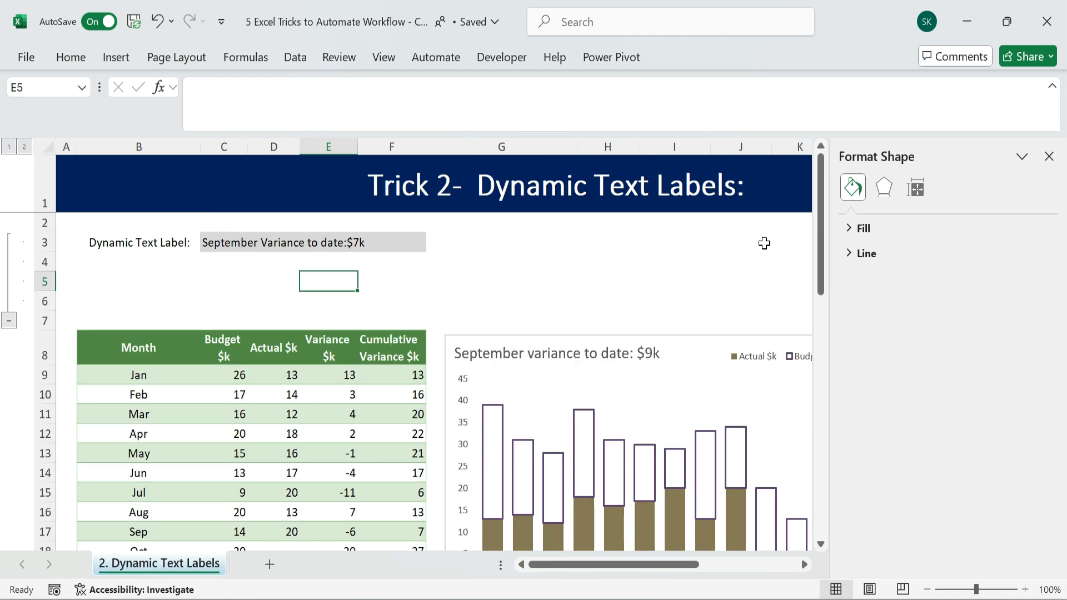
click(1049, 156)
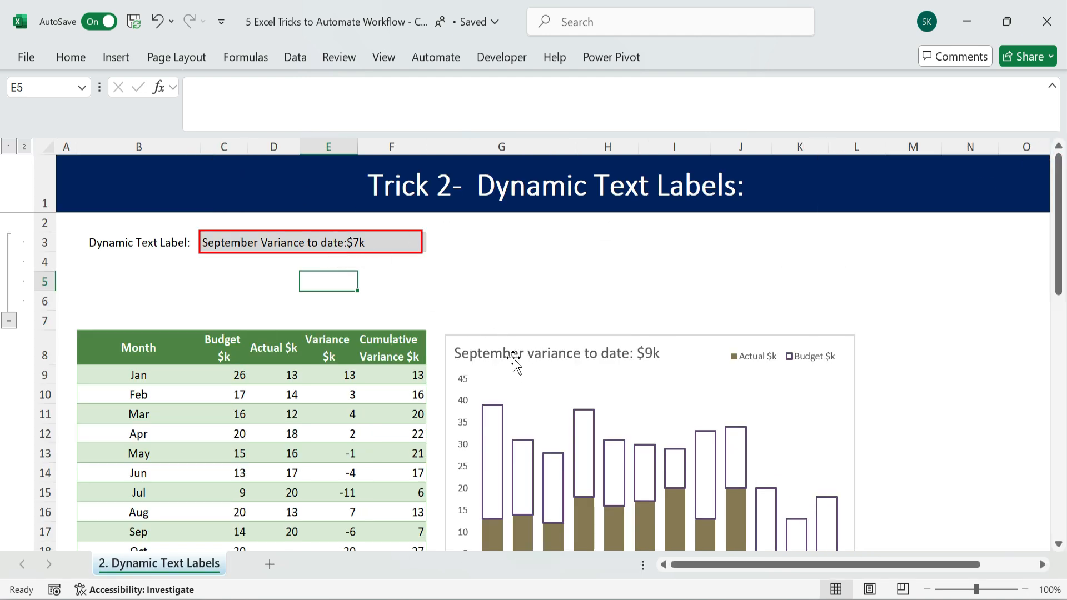
click(537, 268)
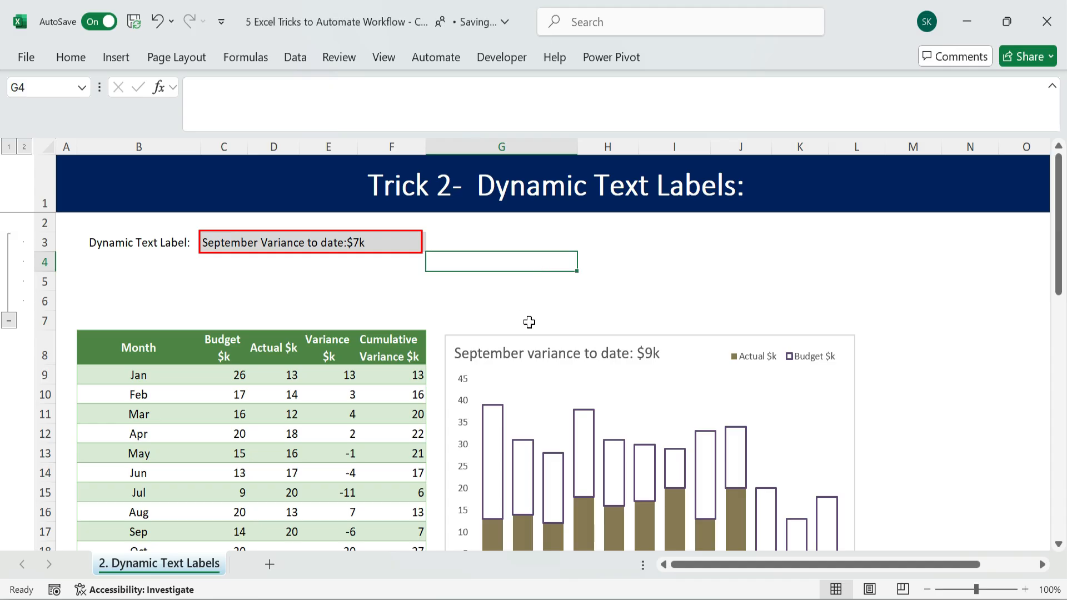
Link the chart title to the dynamic text label in cell C3 with ='2. Dynamic Text Labels'!$C$3.
click(537, 359)
click(269, 91)
text(=)
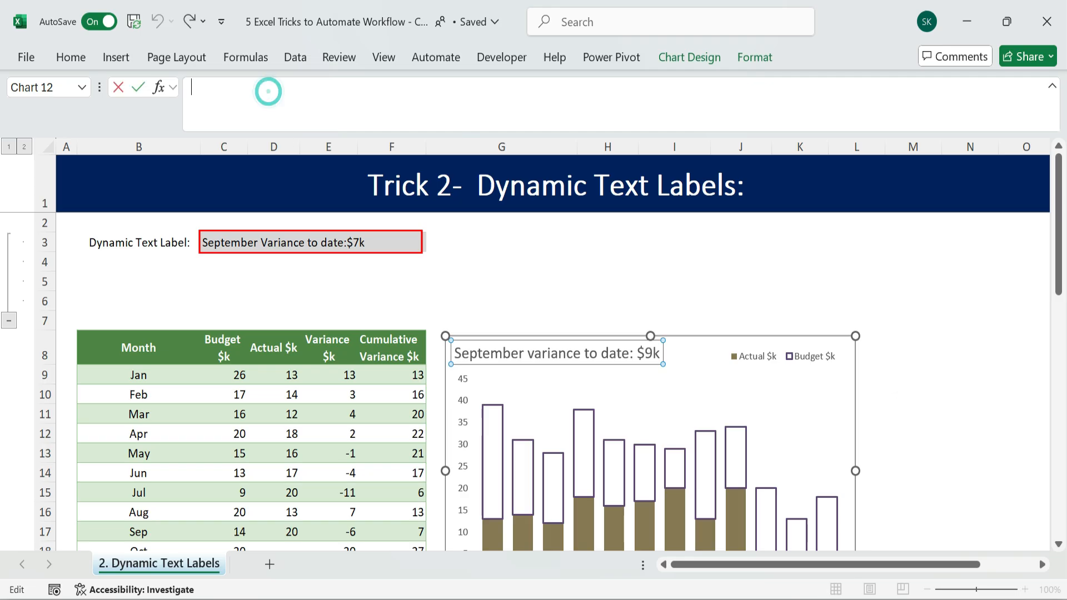
click(208, 240)
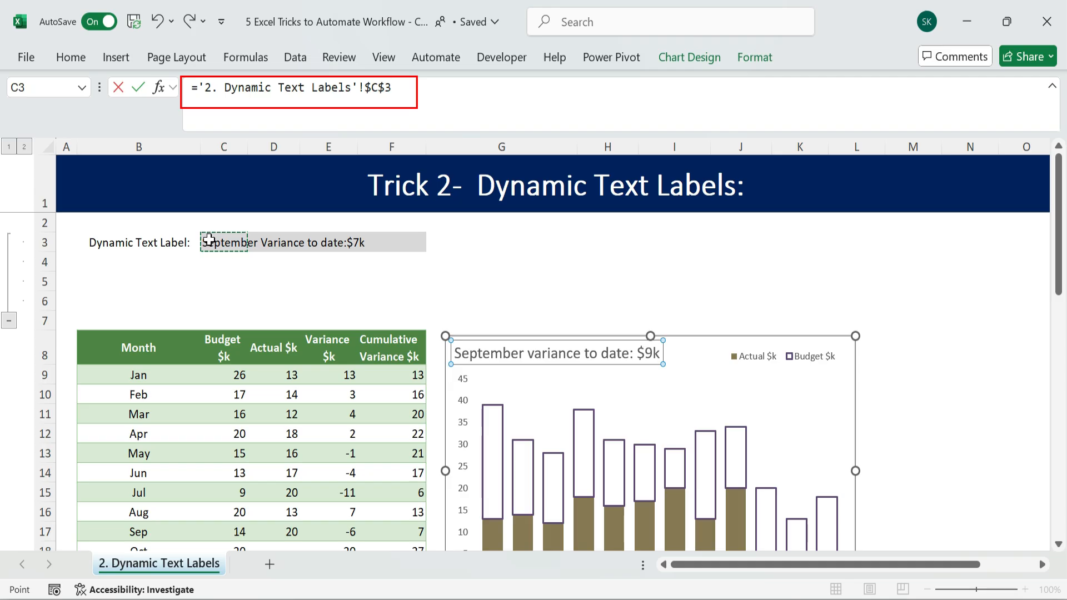
key(Return)
click(779, 302)
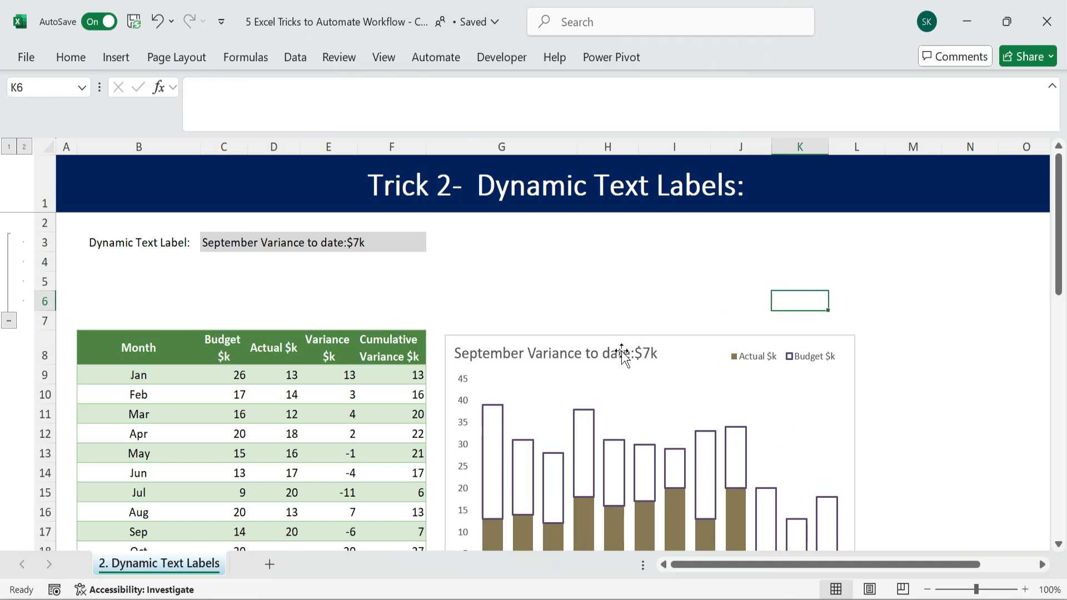
click(732, 337)
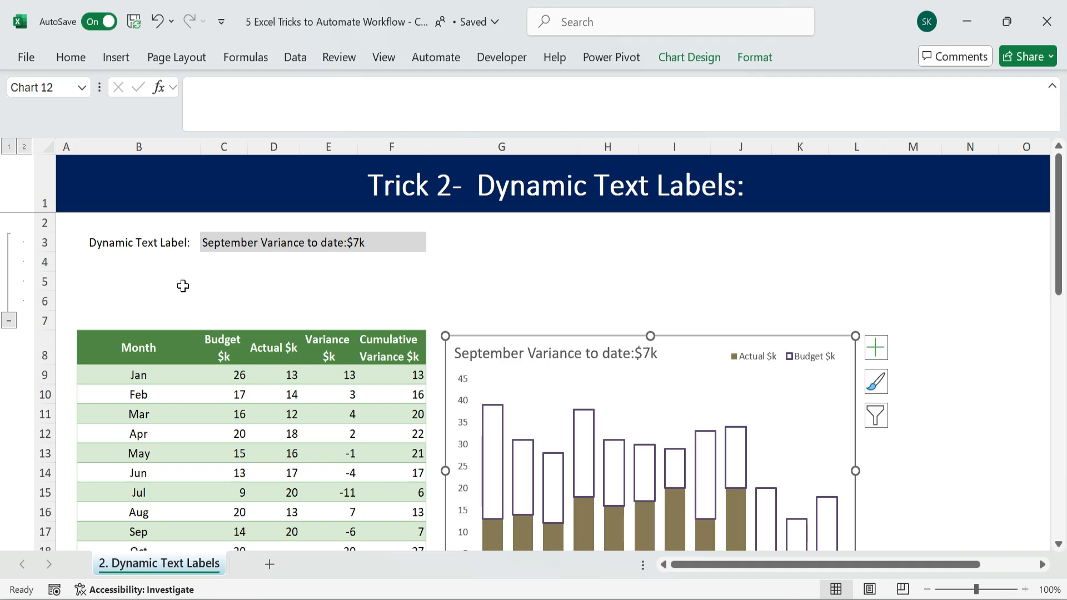
Enter 30 as the October Actual $k value and check the chart's title and October column.
scroll(660, 320, down, 1)
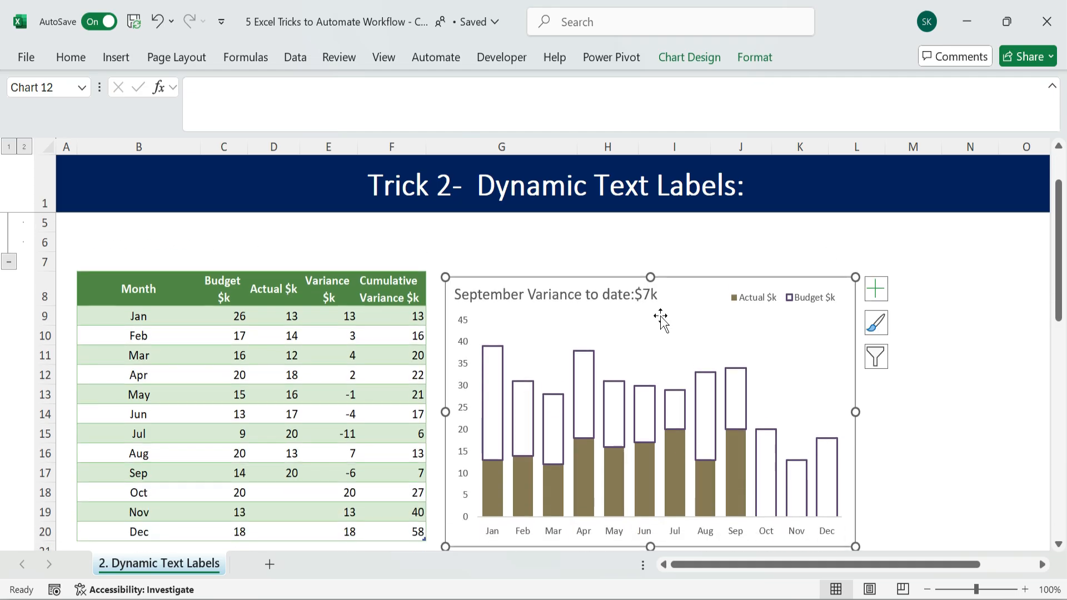
click(303, 488)
click(292, 487)
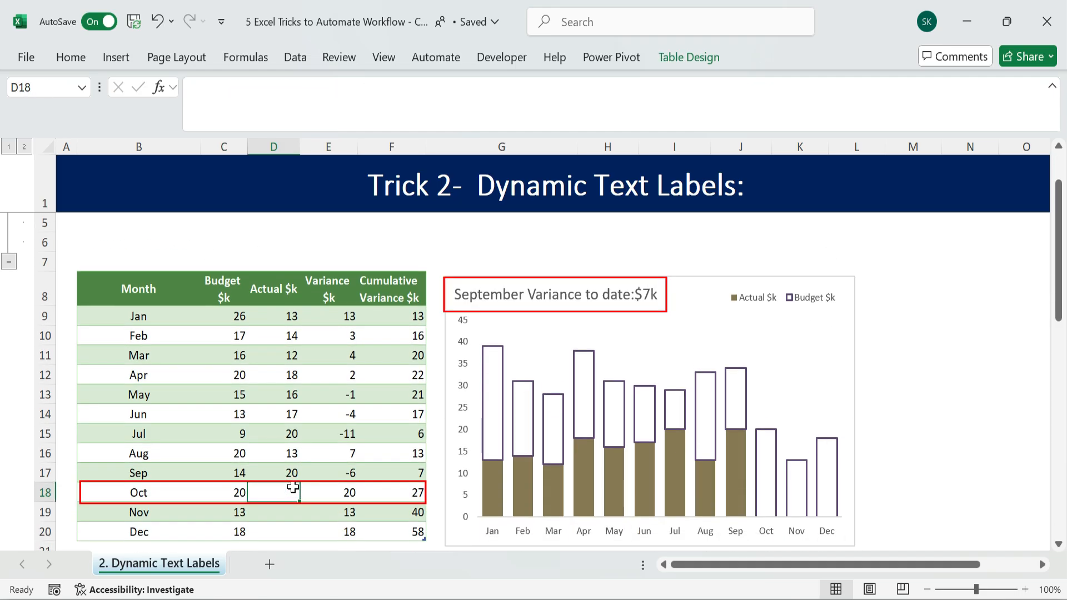
text(30)
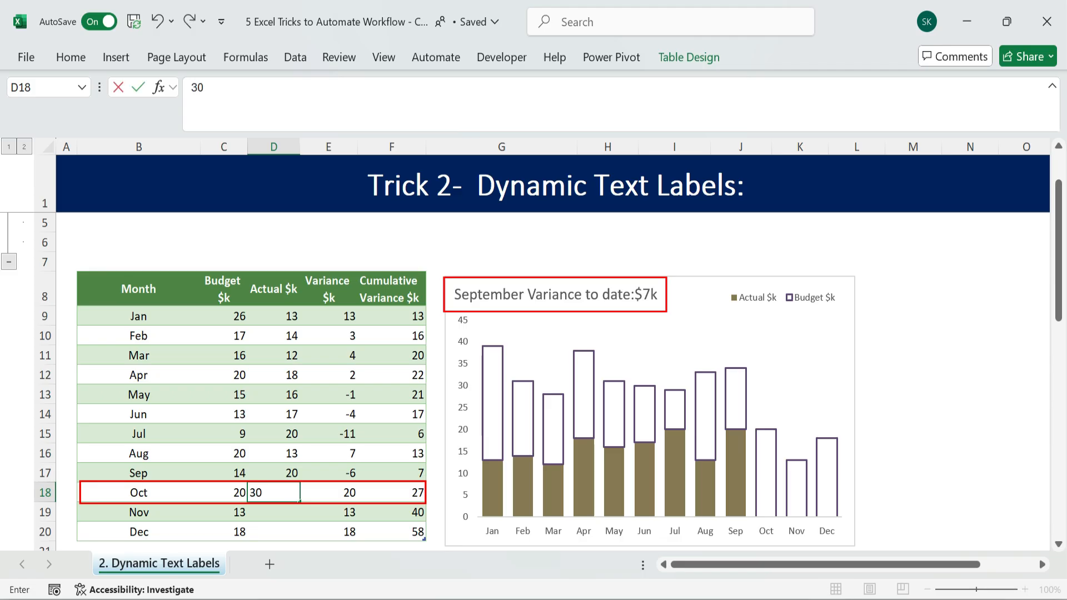
key(Return)
click(768, 432)
click(763, 532)
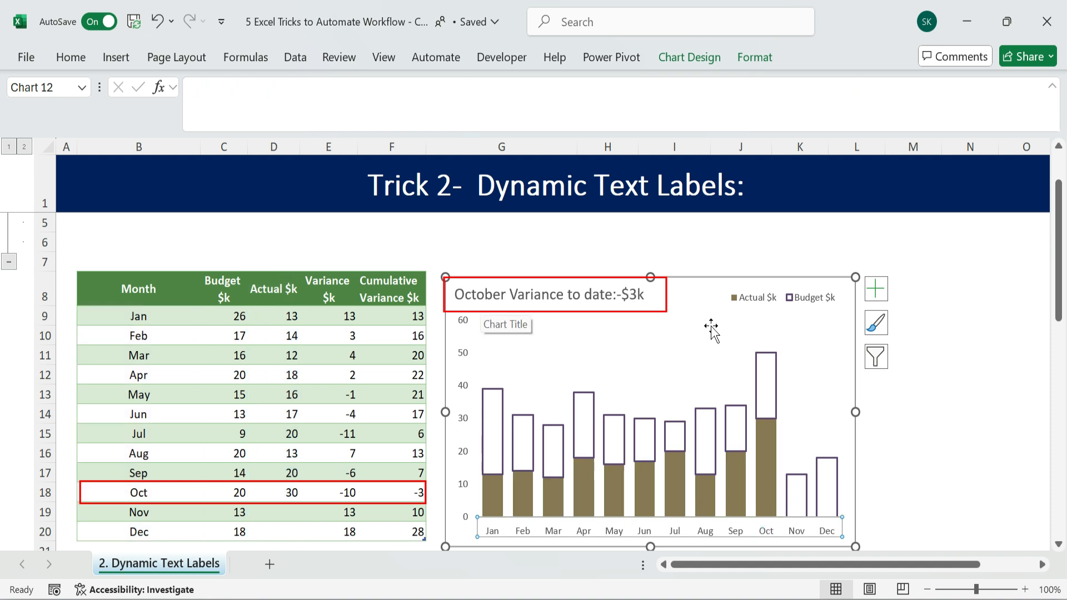
Enter 12 as the November Actual $k value in the table.
click(293, 510)
text(12)
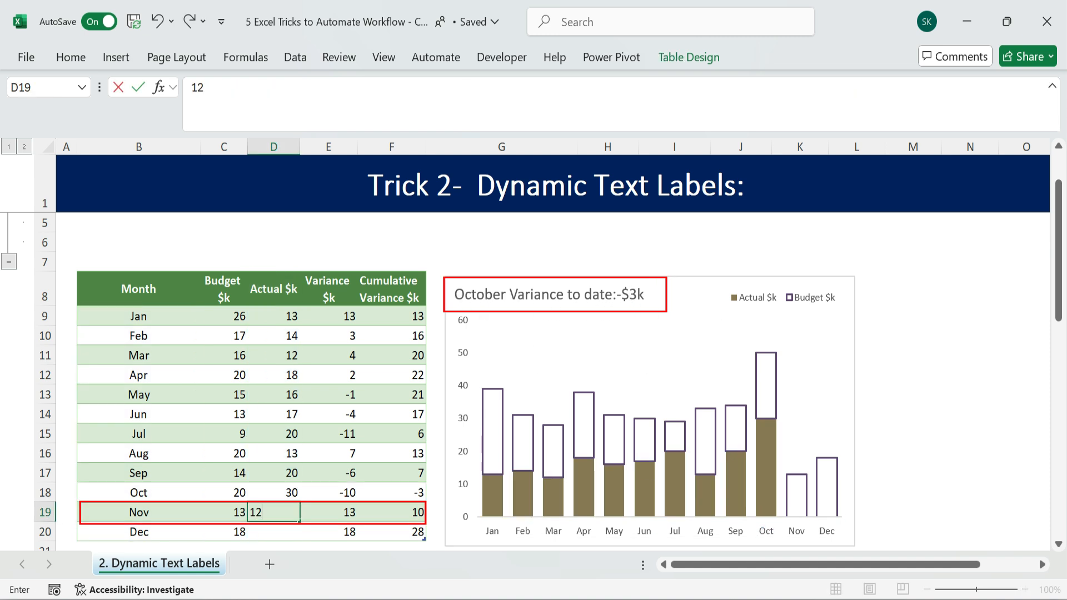
key(Return)
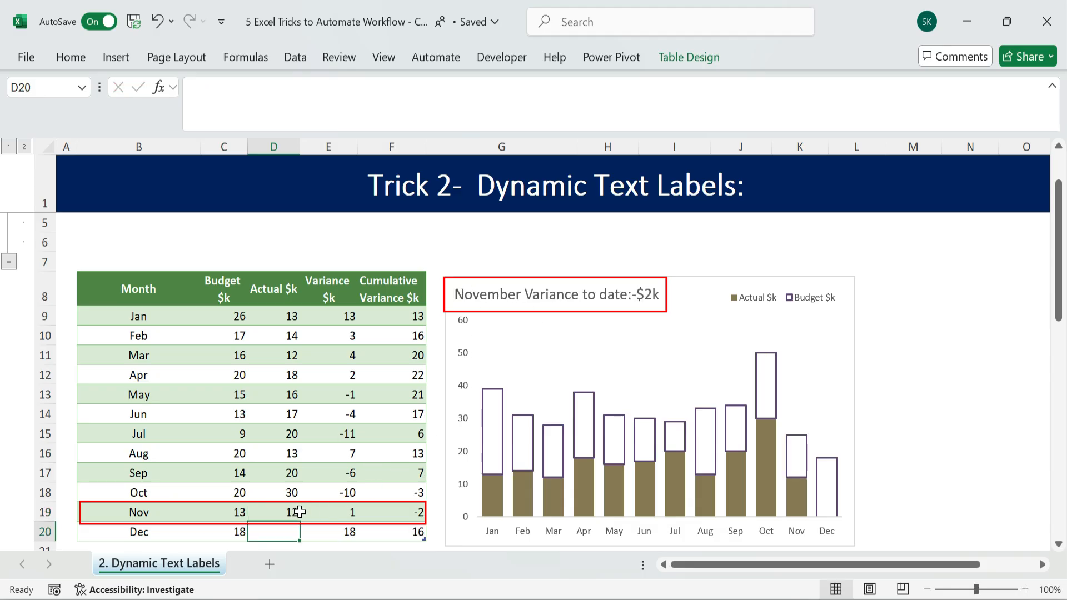
Clear the Actual $k values for September, October and November.
drag(296, 472, 291, 510)
key(Delete)
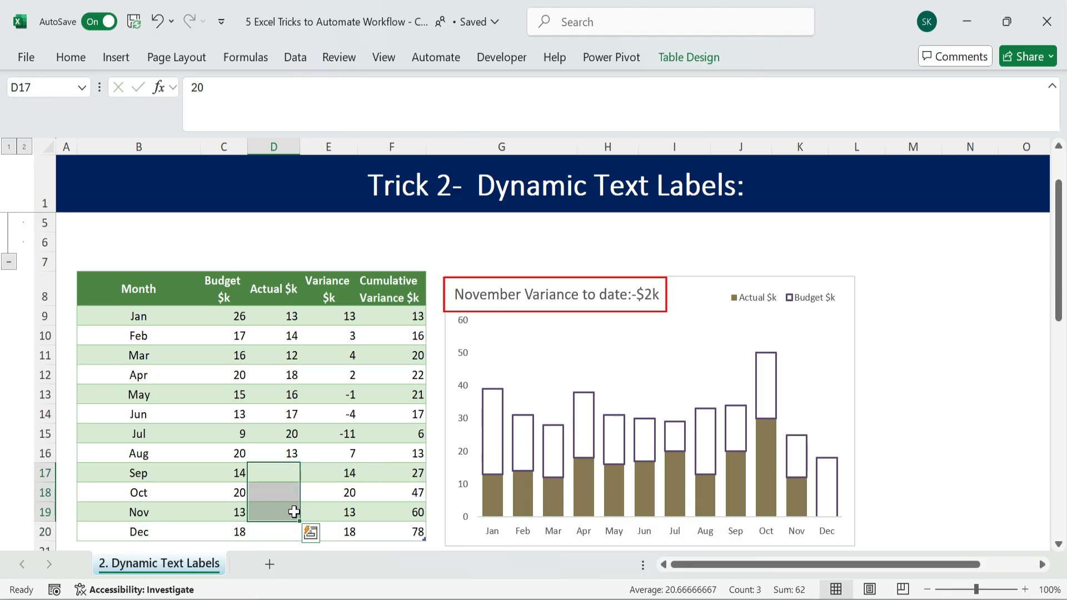
click(922, 335)
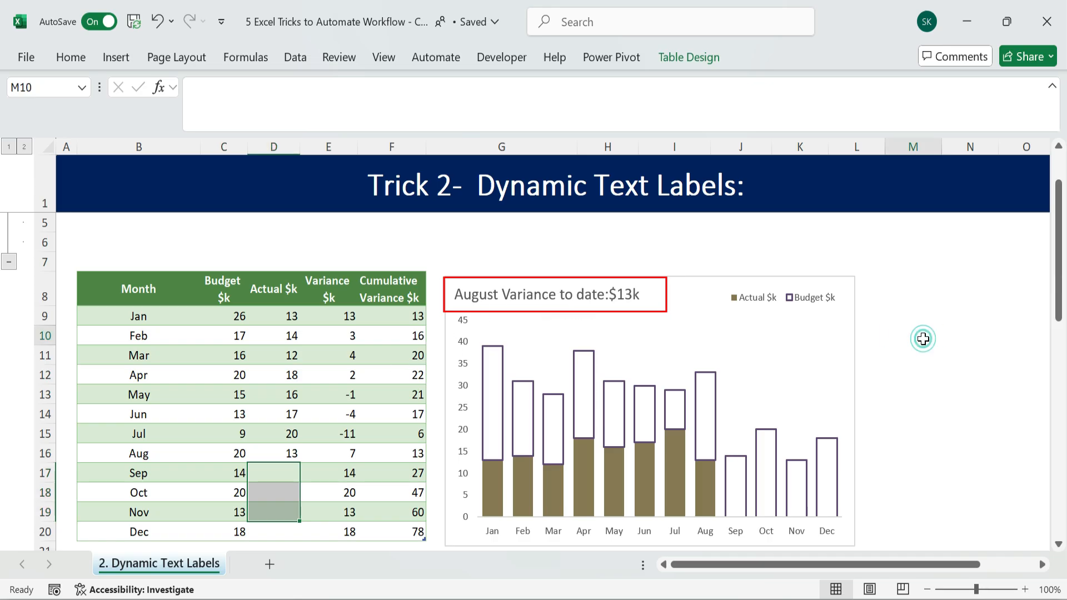
Collapse the grouped rows above the table and enter 25 as the September Actual $k value.
scroll(888, 374, up, 1)
click(9, 321)
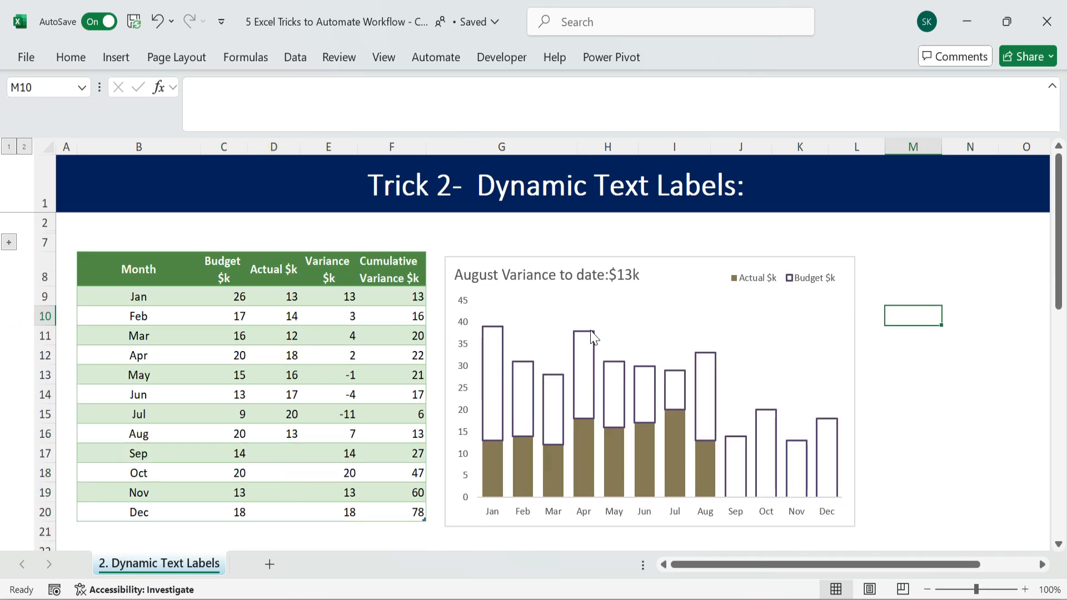
click(285, 450)
key(F2)
text(25)
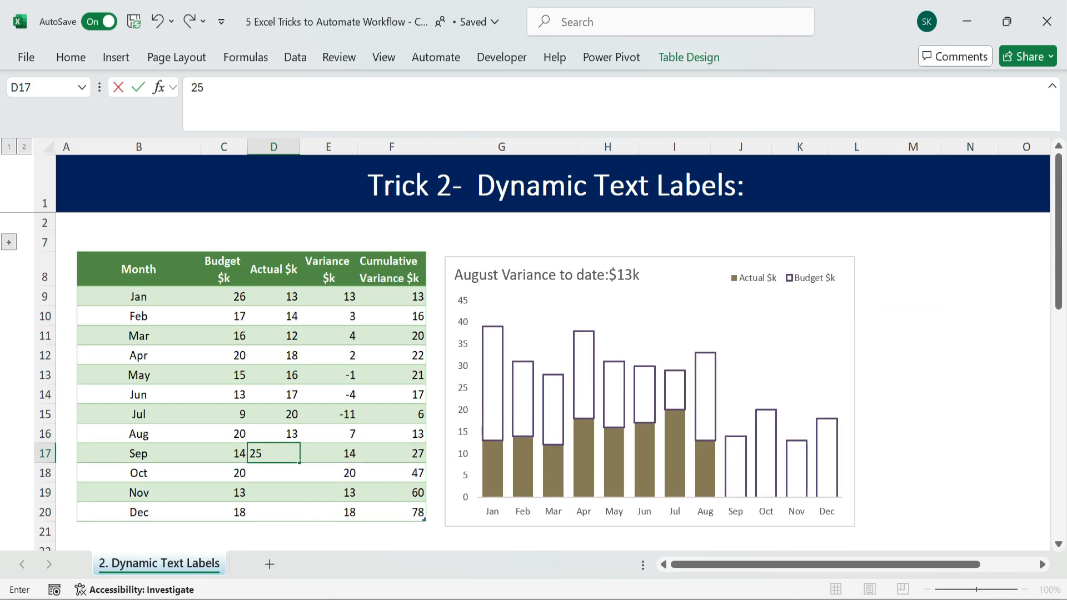
key(Return)
click(990, 354)
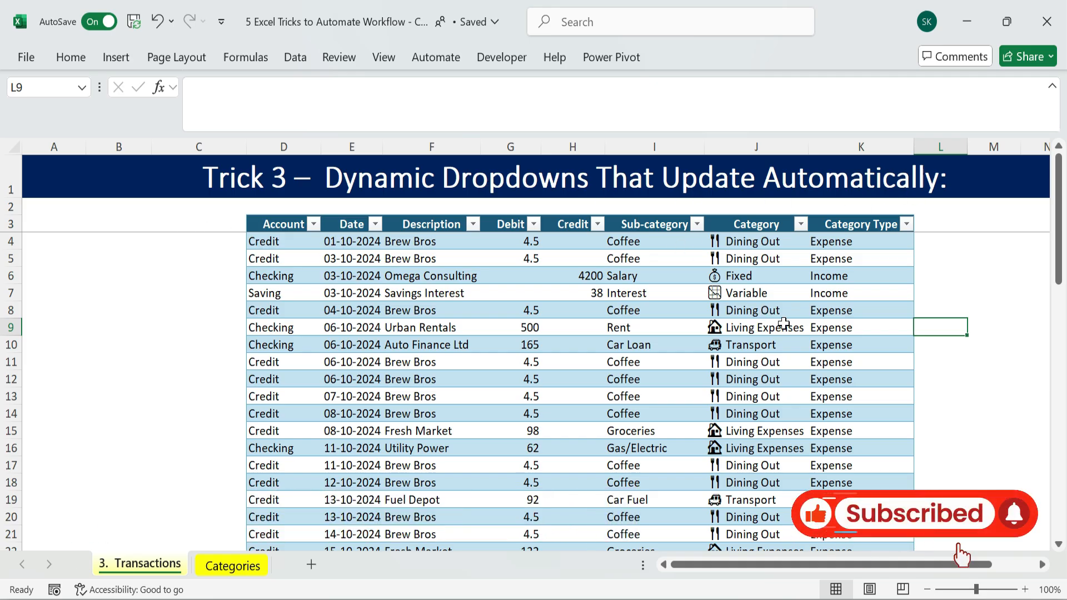
Look through the Transactions table down to the uncategorized Travelcard entry and examine the Sub-category column.
scroll(747, 363, down, 2)
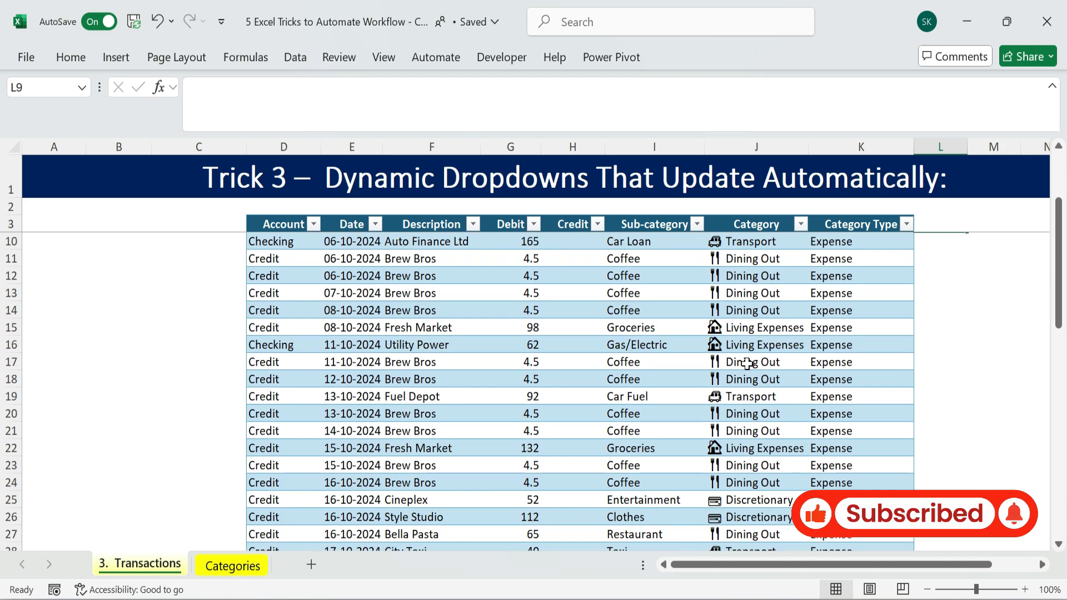
scroll(747, 364, down, 6)
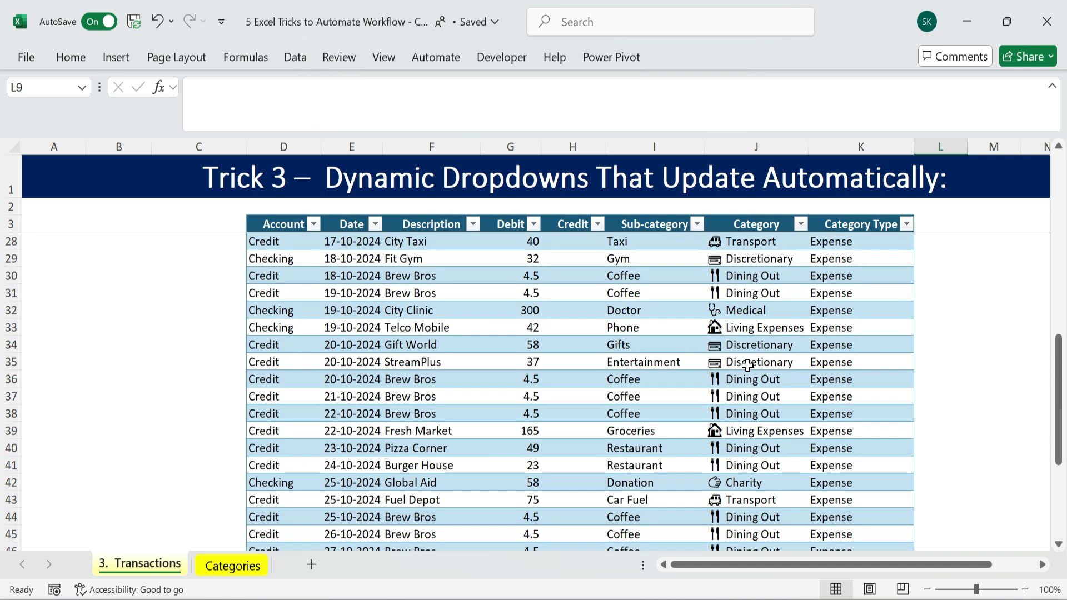
scroll(747, 365, down, 5)
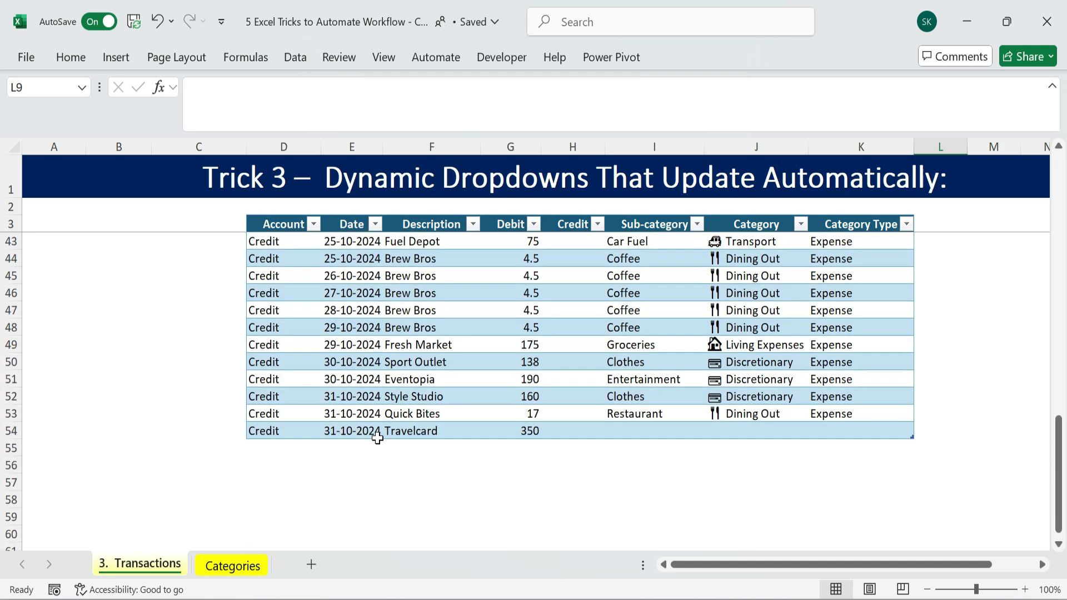
click(392, 431)
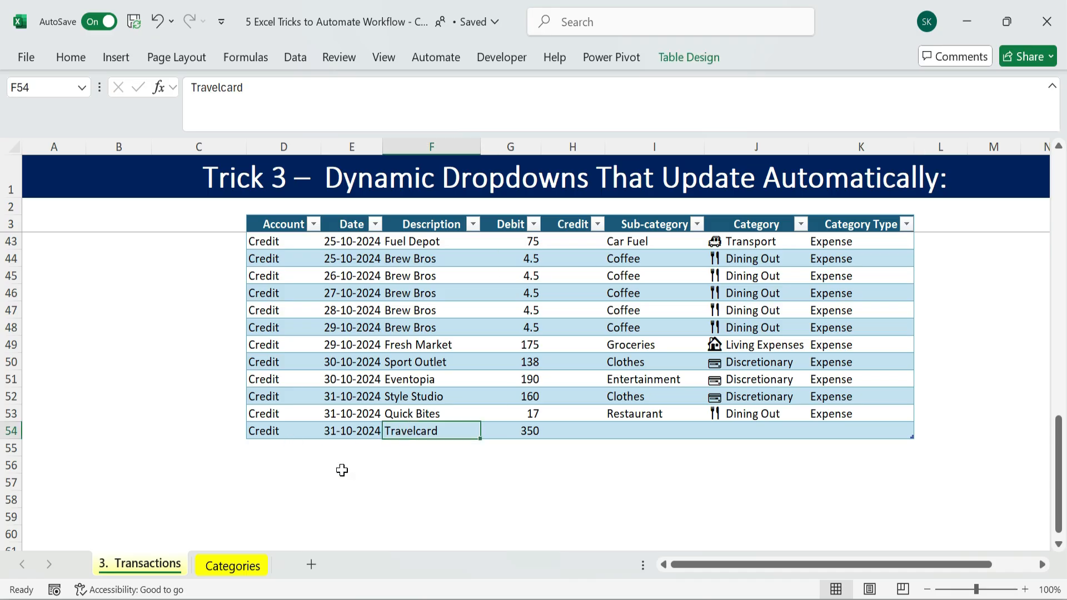
click(484, 483)
click(662, 223)
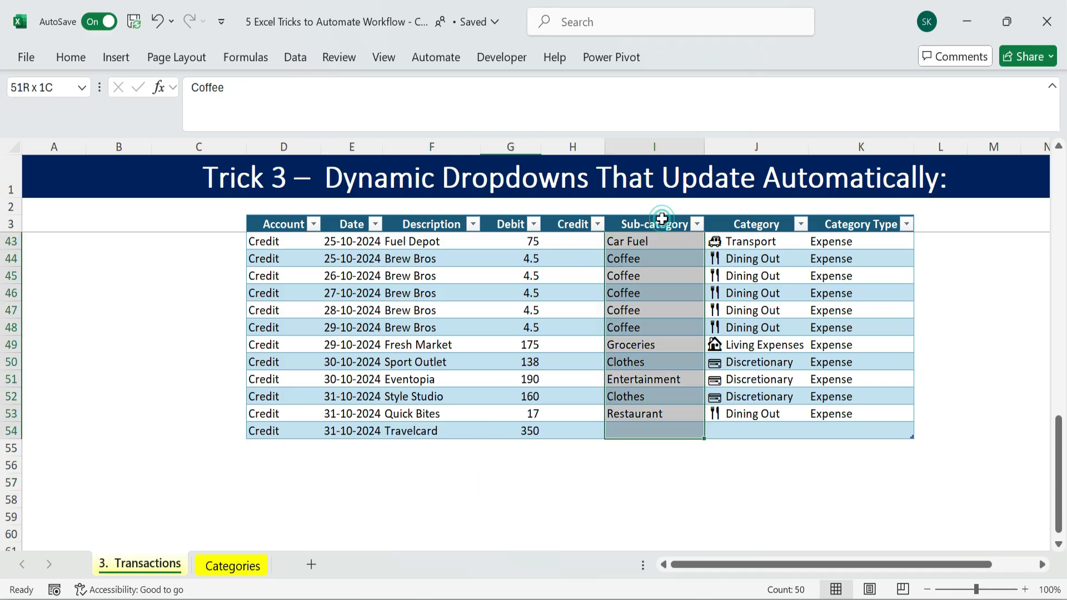
click(633, 480)
Display the Sub-category dropdown list for the Travelcard row and look through its options.
click(665, 429)
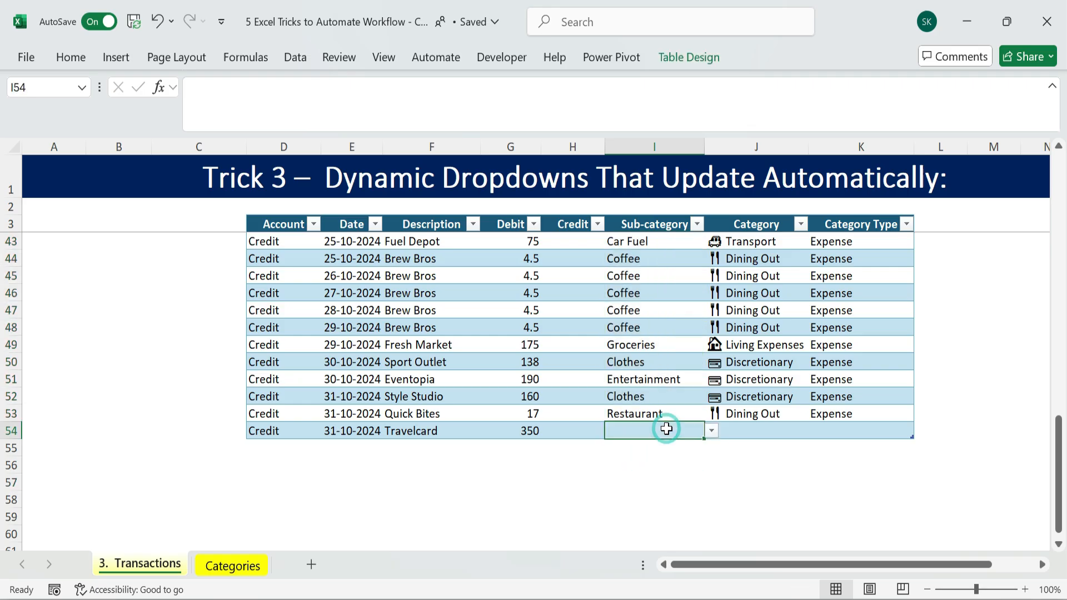
click(712, 431)
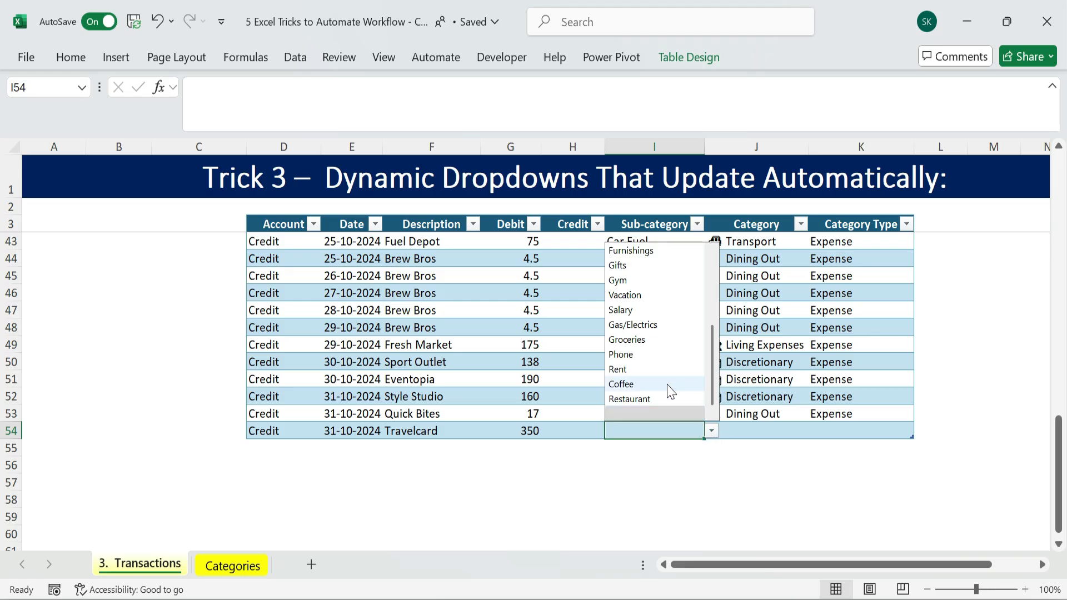
scroll(671, 392, up, 1)
scroll(671, 392, up, 2)
scroll(671, 392, up, 1)
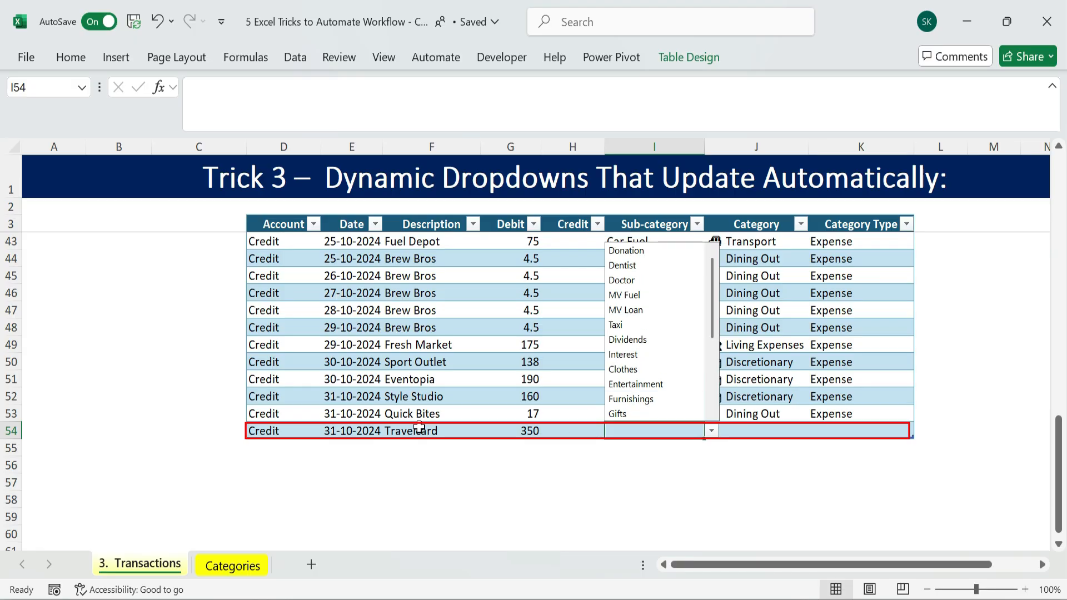
Look through the Travelcard row's Sub-category options down to the last entry and close the list.
scroll(674, 372, down, 3)
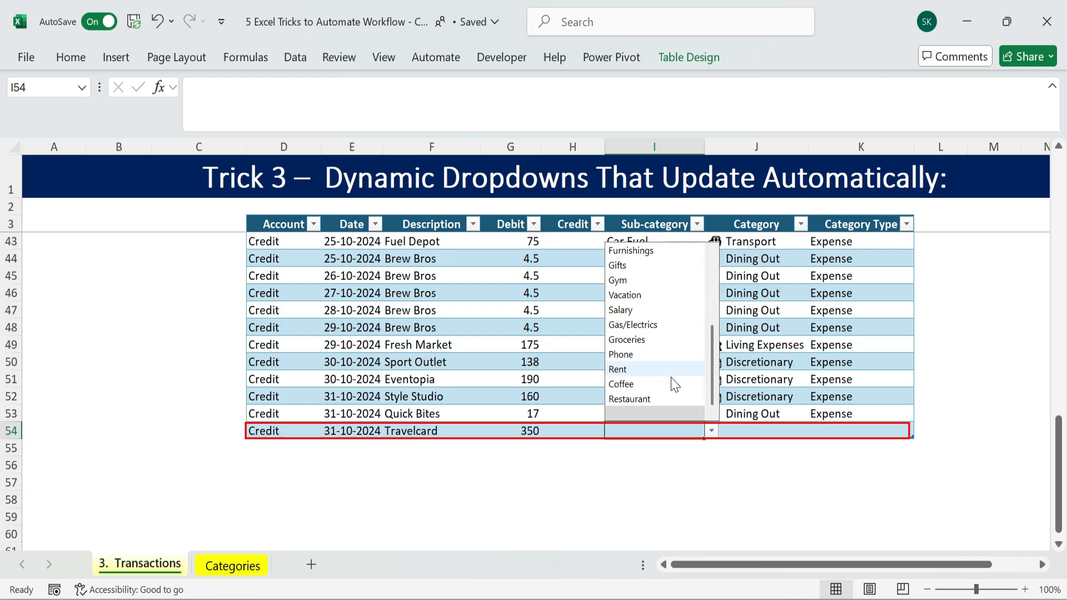
scroll(655, 409, up, 3)
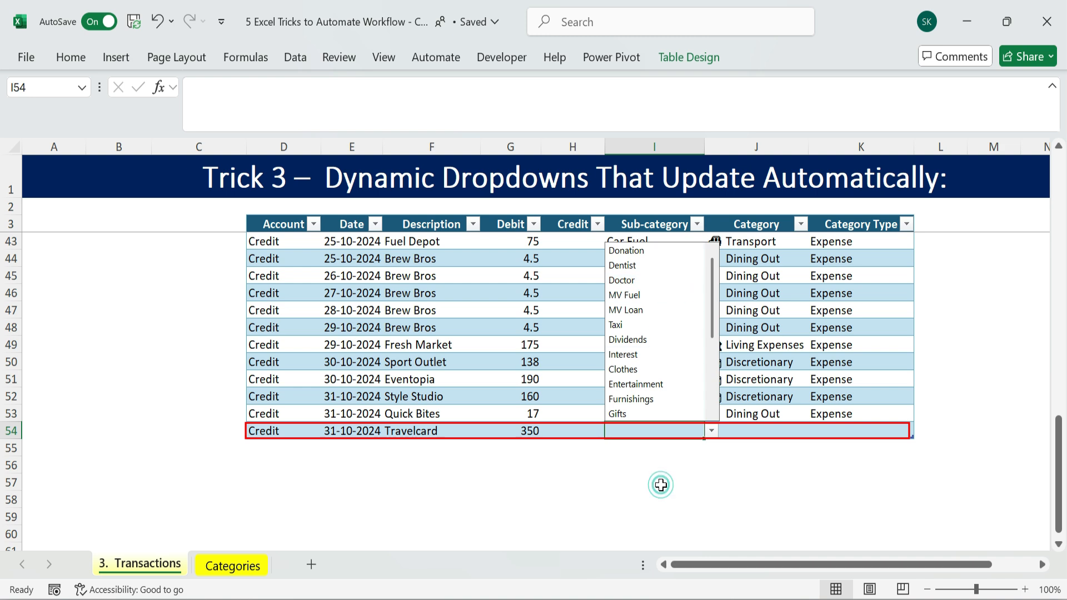
click(660, 485)
click(650, 430)
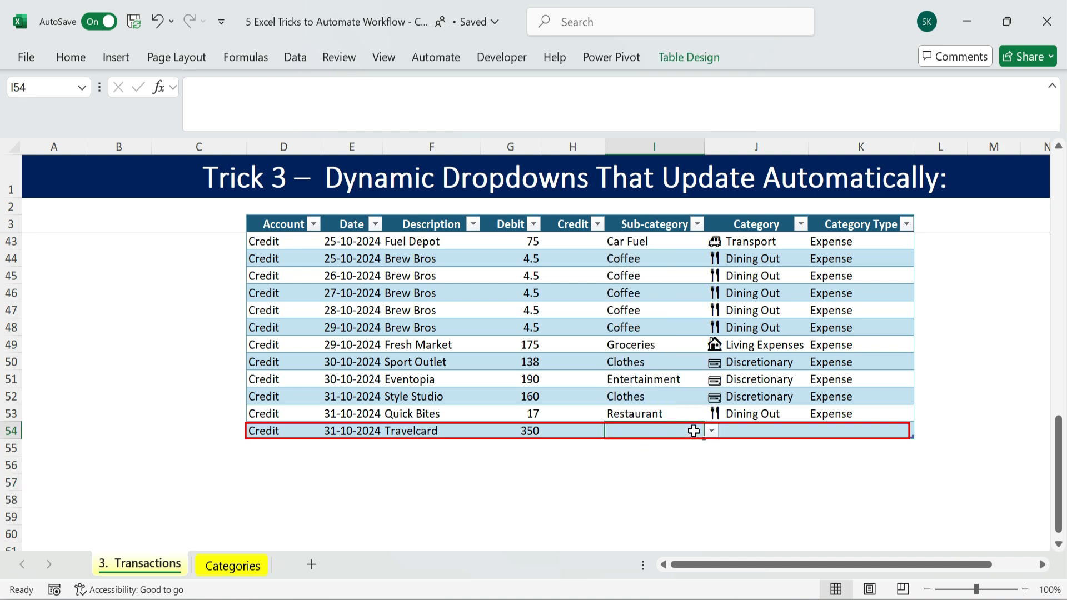
Examine the Sub-category column of the source table on the Categories sheet.
click(242, 567)
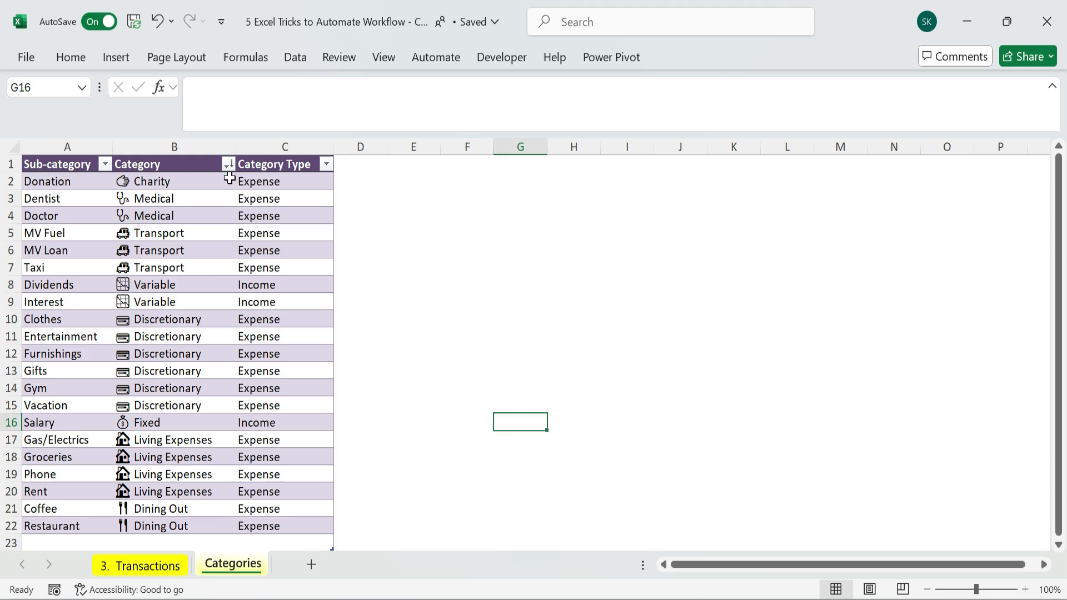
scroll(228, 440, down, 1)
scroll(227, 439, up, 1)
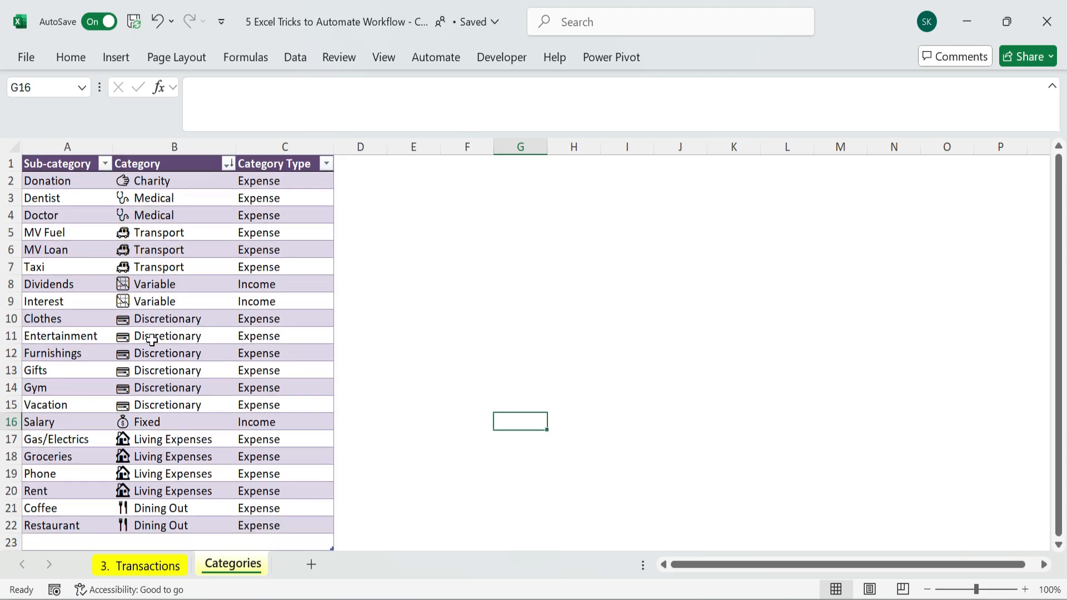
click(69, 161)
click(69, 147)
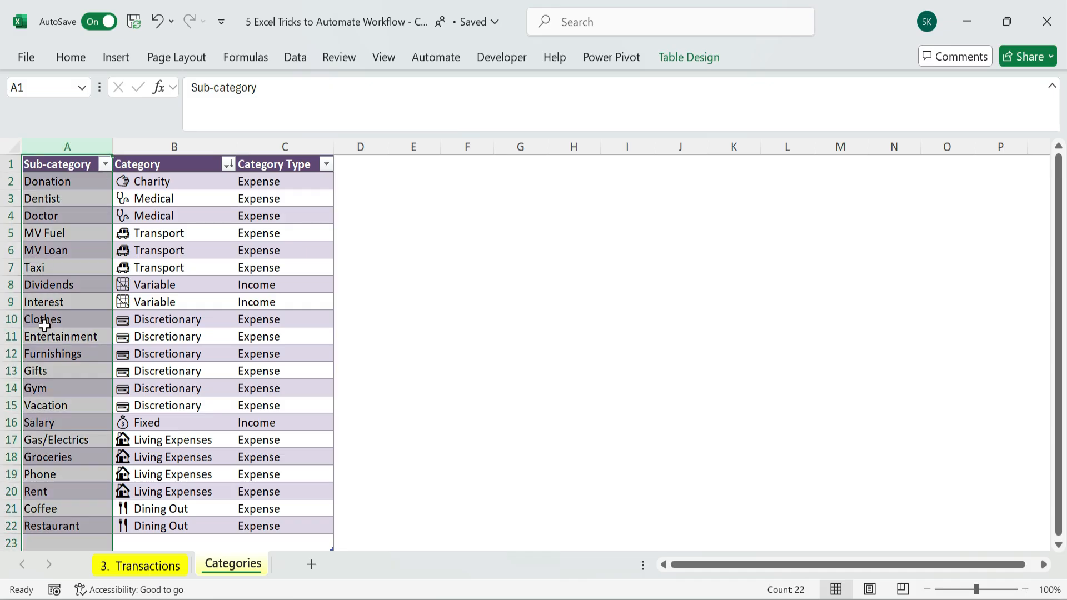
Add Public Transport as a new sub-category in cell A23, directly below Restaurant.
click(50, 542)
scroll(272, 495, down, 2)
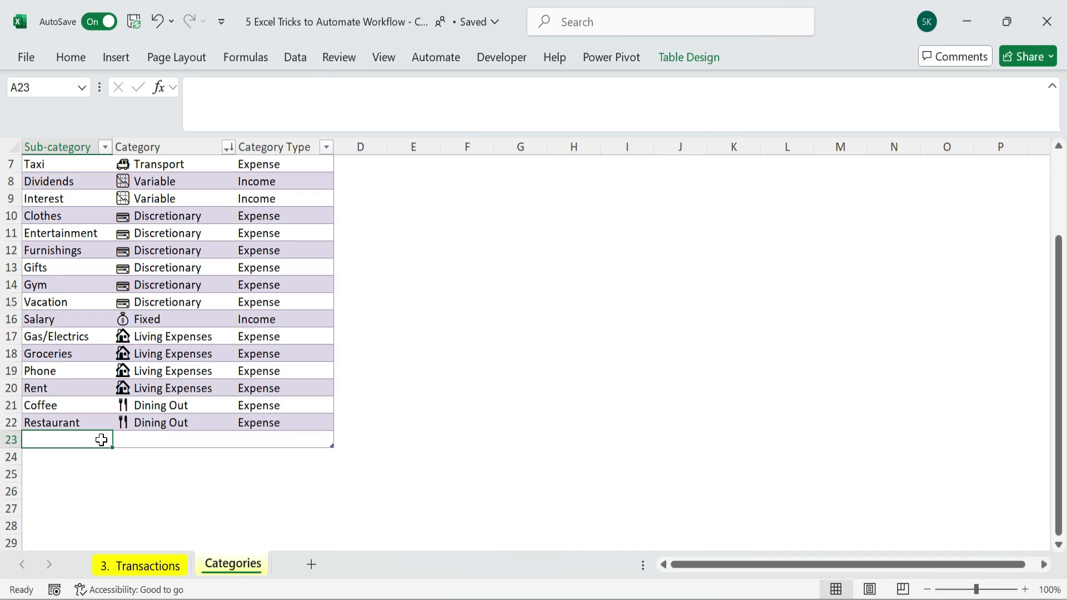
scroll(51, 441, up, 1)
text(Pubi)
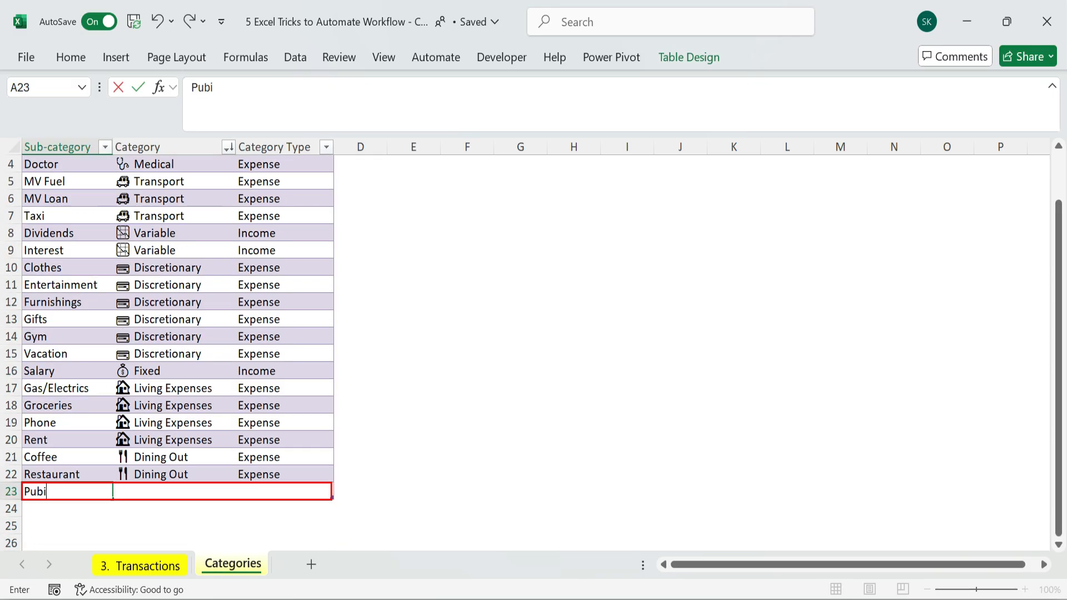
key(BackSpace)
text(lic Transport)
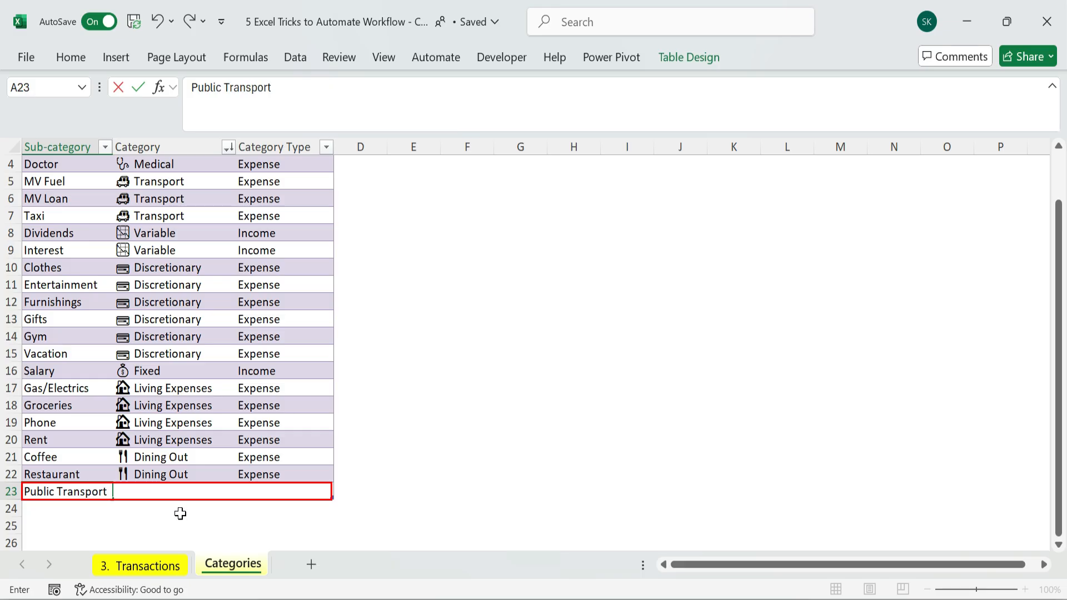
click(180, 513)
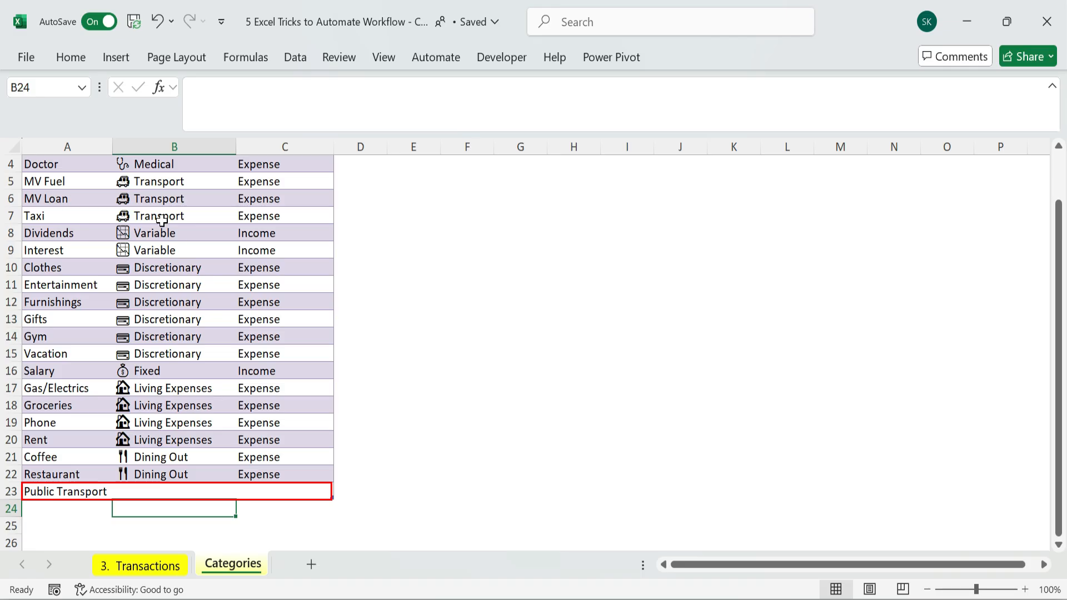
Copy the Category and Category Type entries of the Taxi row into the Public Transport row.
drag(161, 220, 317, 216)
key(ctrl+c)
click(167, 491)
key(ctrl+v)
click(180, 518)
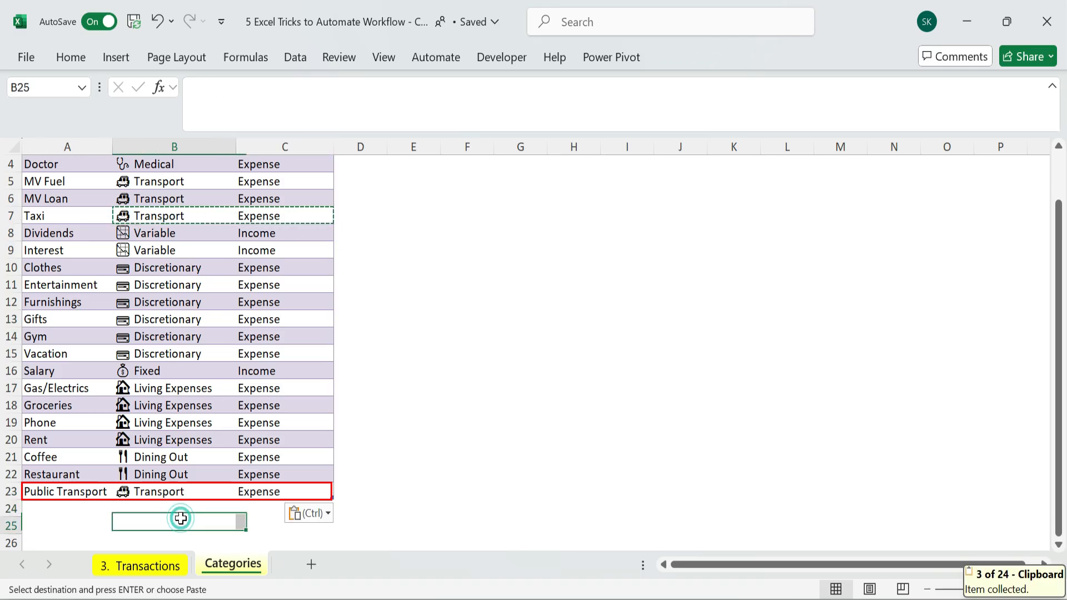
On the Transactions sheet, set the Travelcard row's Sub-category to Public Transport from its dropdown list.
click(152, 565)
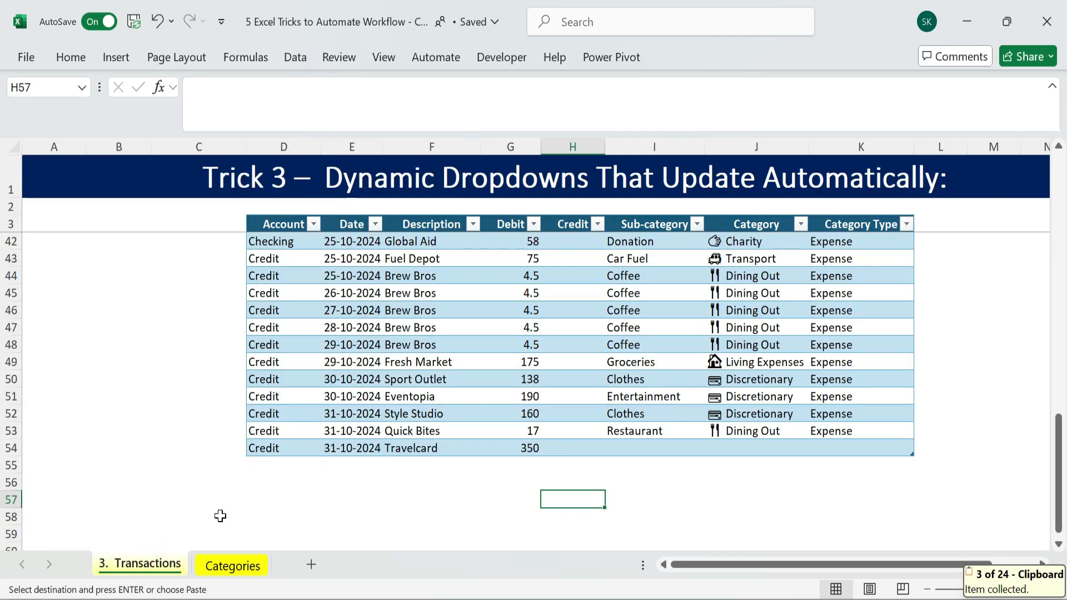
click(633, 444)
scroll(710, 442, down, 1)
click(711, 431)
scroll(670, 411, down, 3)
scroll(673, 409, down, 1)
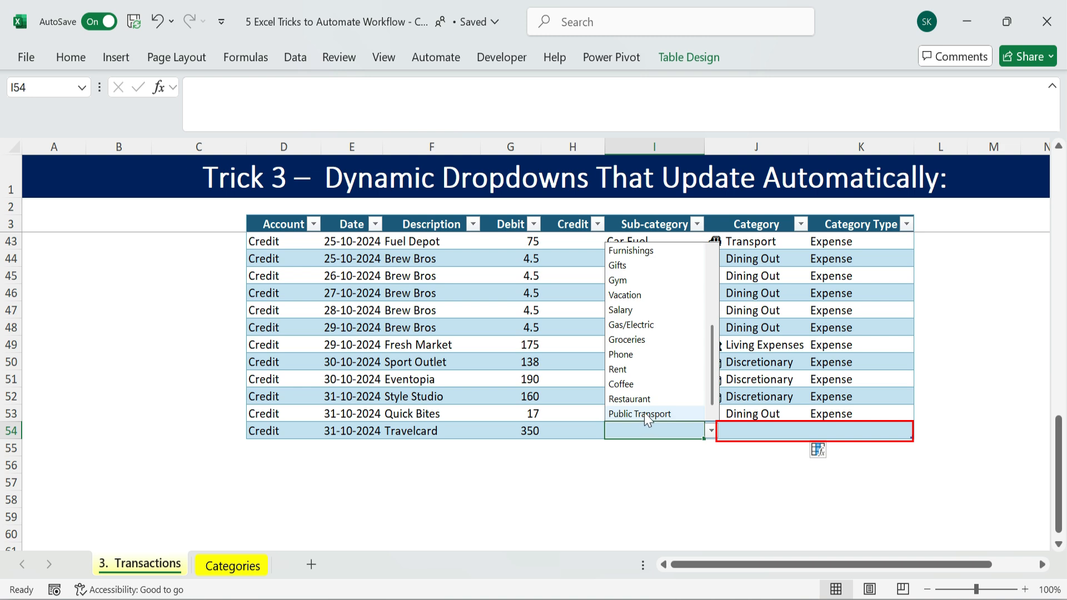
click(647, 414)
Examine the Category and Category Type cells of the Travelcard row.
click(727, 431)
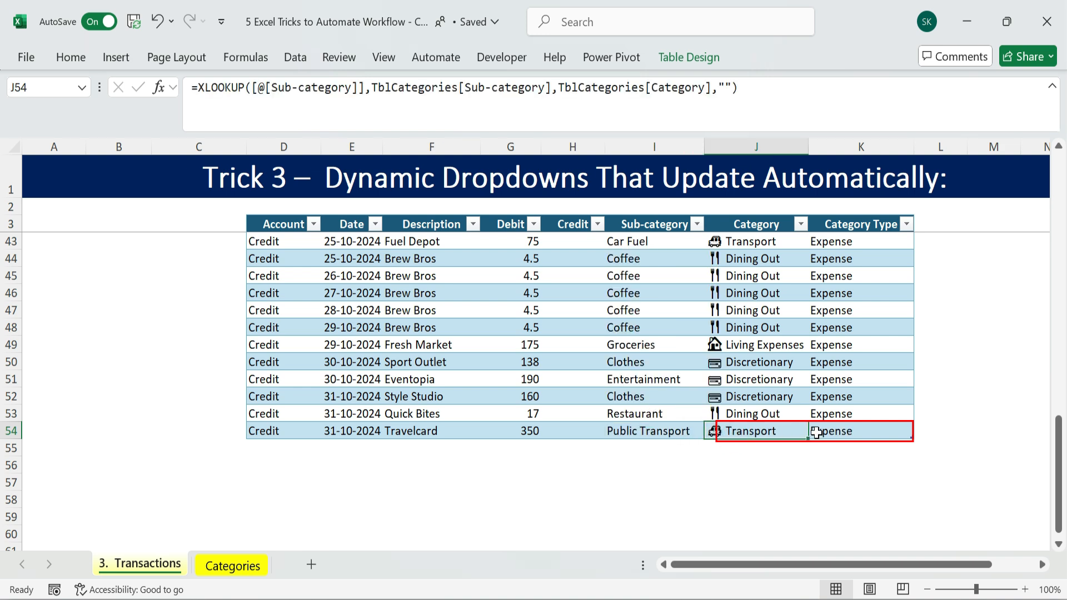
shift+click(816, 432)
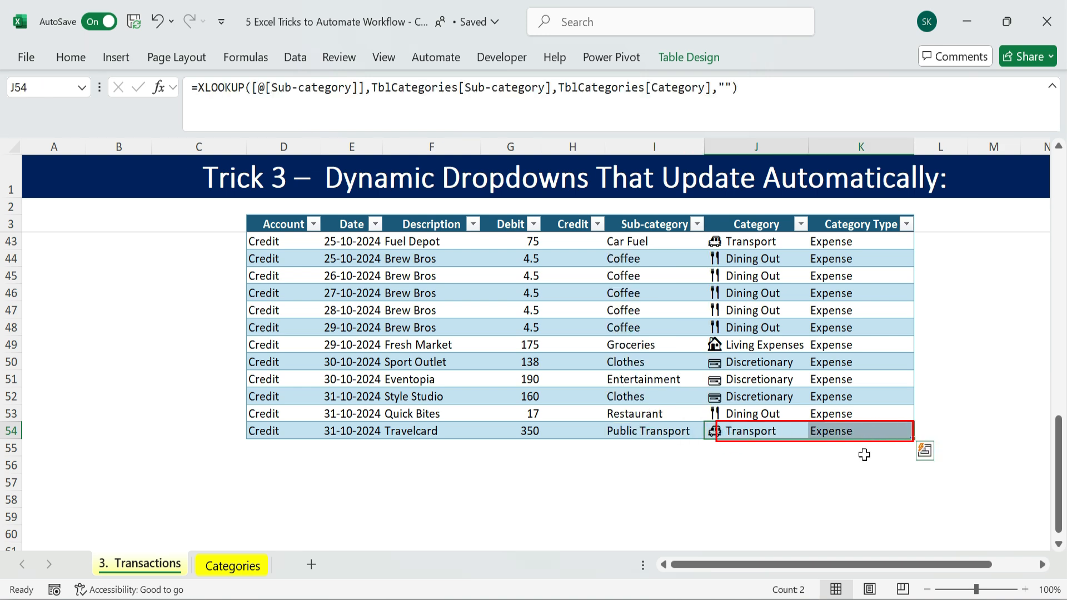
click(658, 446)
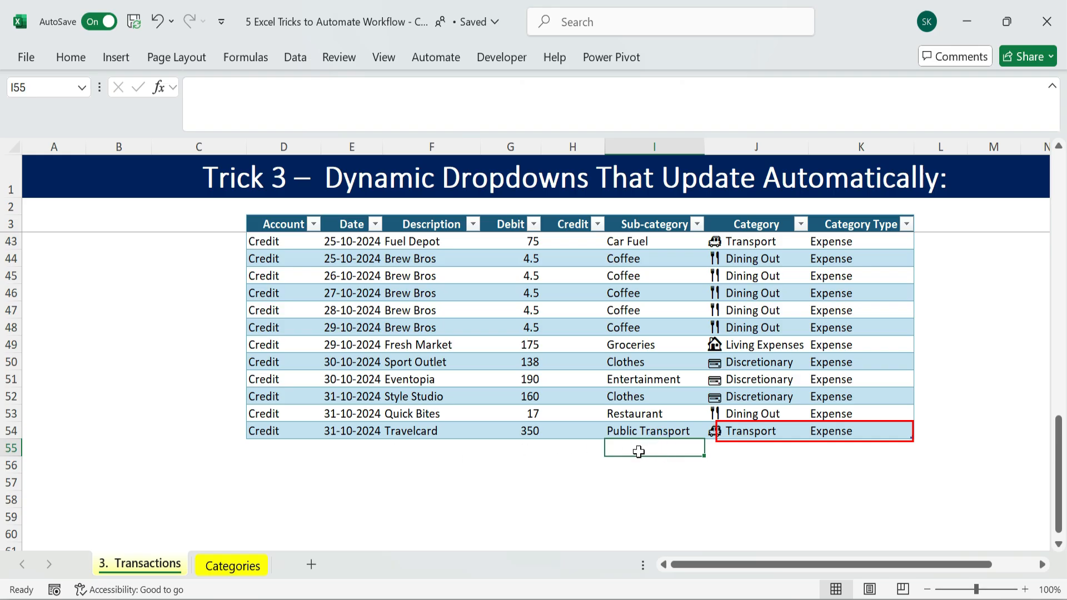
click(681, 432)
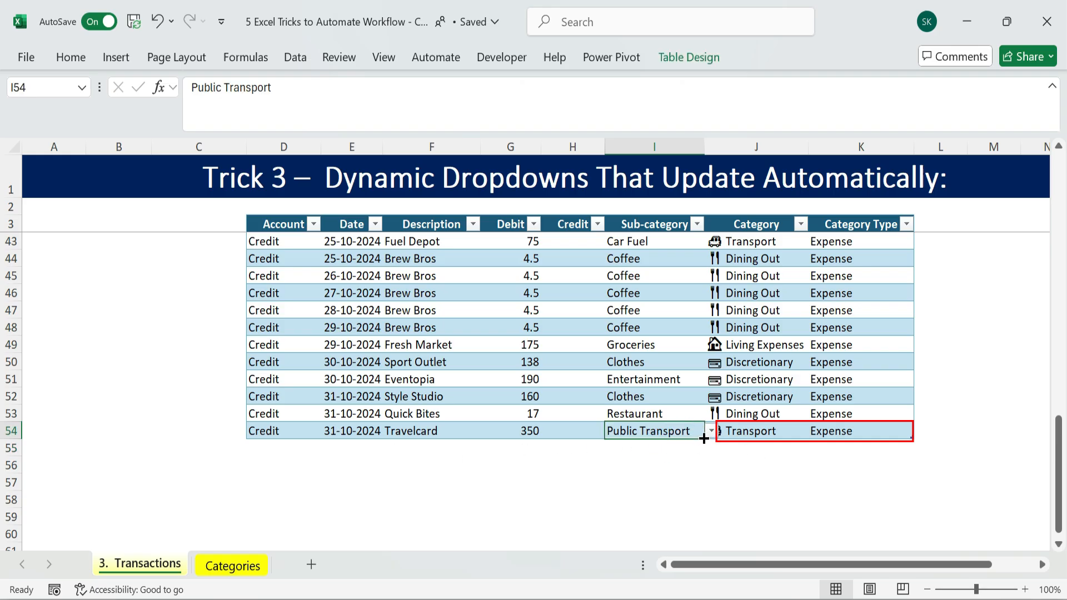
click(572, 482)
drag(272, 431, 880, 431)
Try other sub-categories for the Travelcard row, including Gym, and check its Category cell.
click(655, 431)
click(712, 431)
click(631, 322)
click(712, 431)
click(682, 431)
click(712, 431)
click(628, 369)
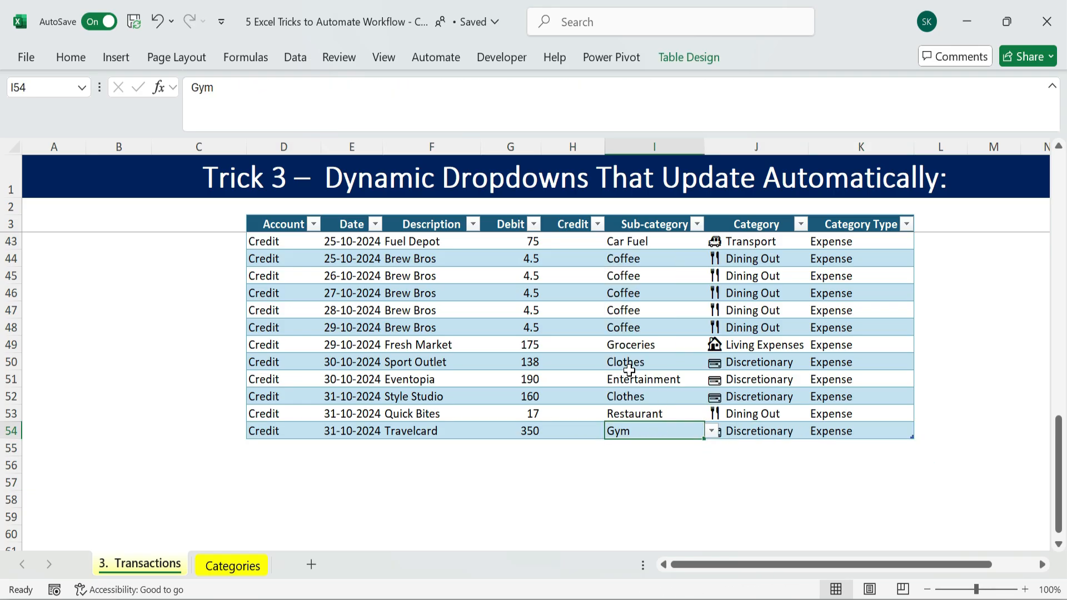
click(782, 430)
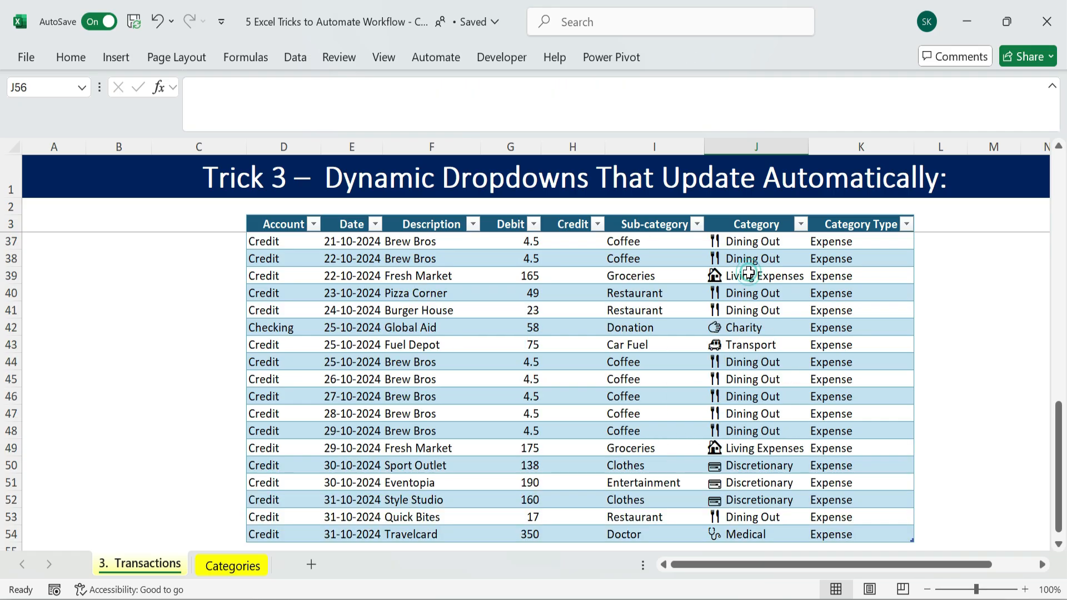
Examine the XLOOKUP formula in the Category column and the name of the table on the Categories sheet.
click(749, 272)
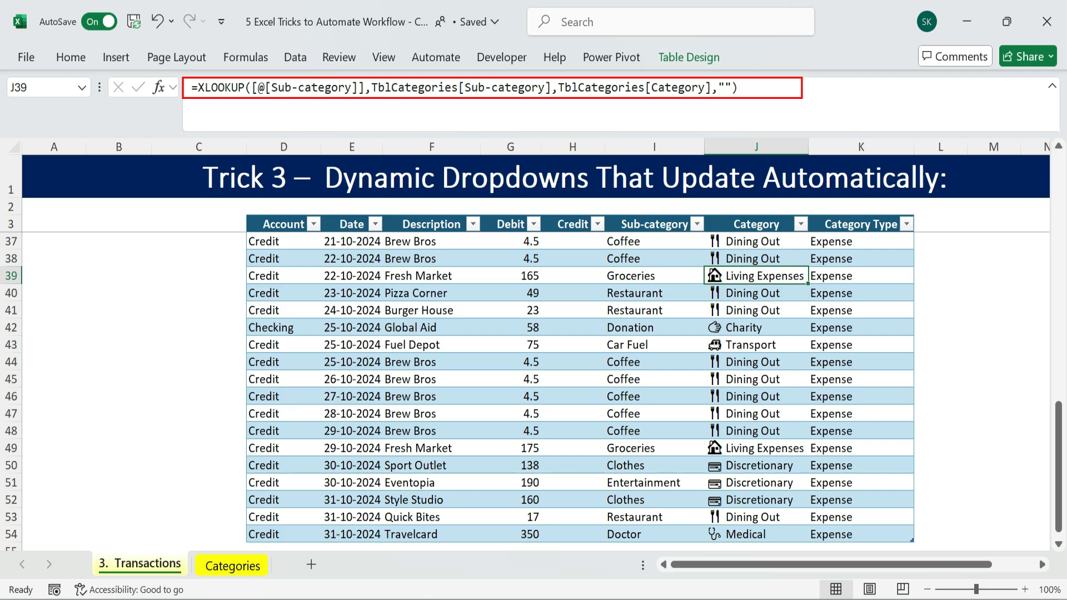
key(ctrl+Page_Down)
click(116, 57)
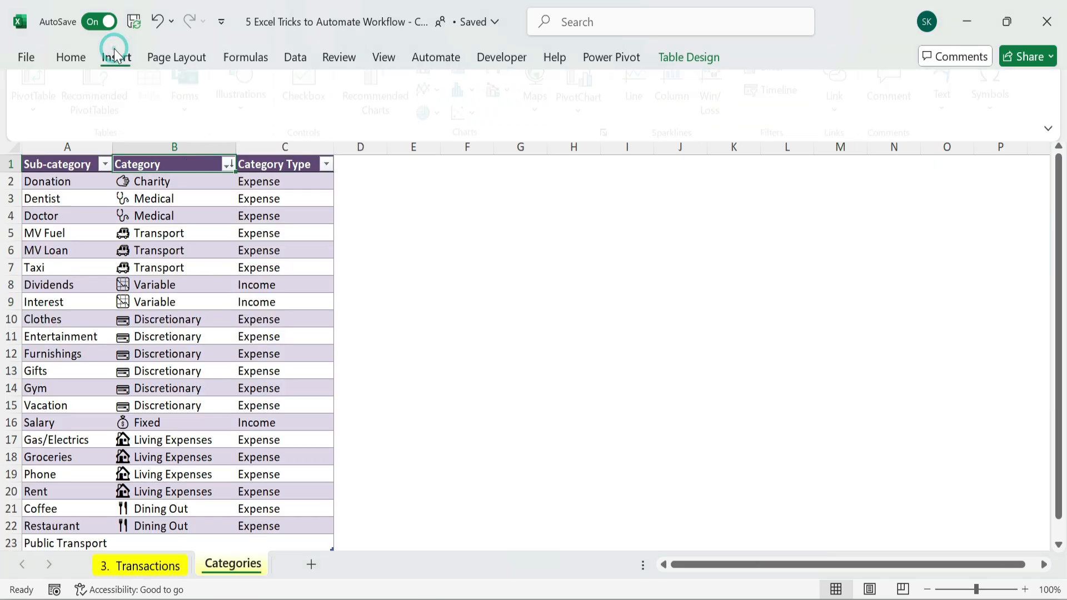
click(75, 58)
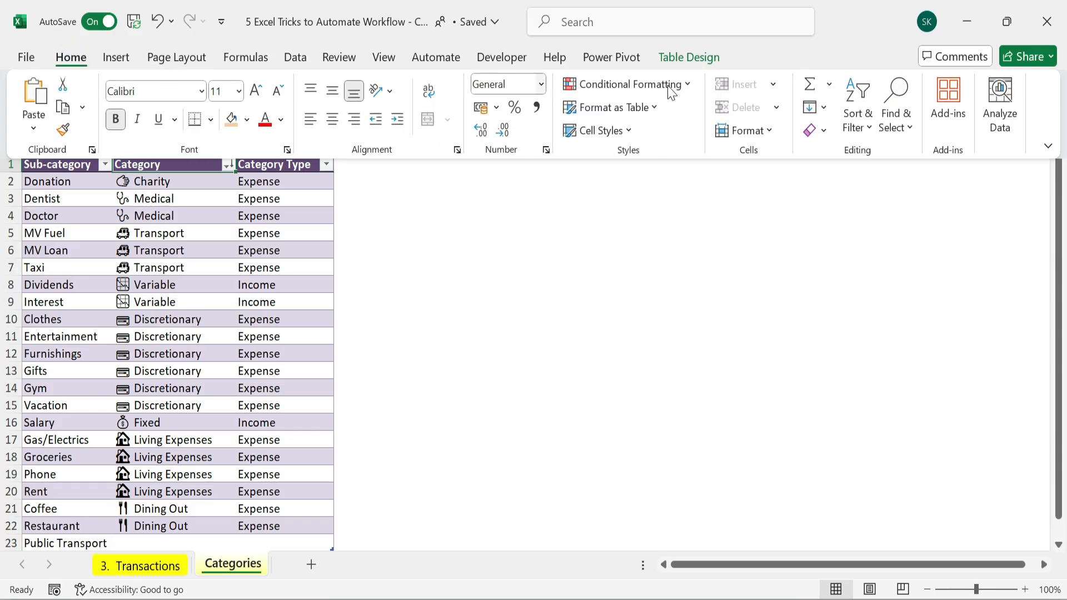
click(686, 60)
click(999, 105)
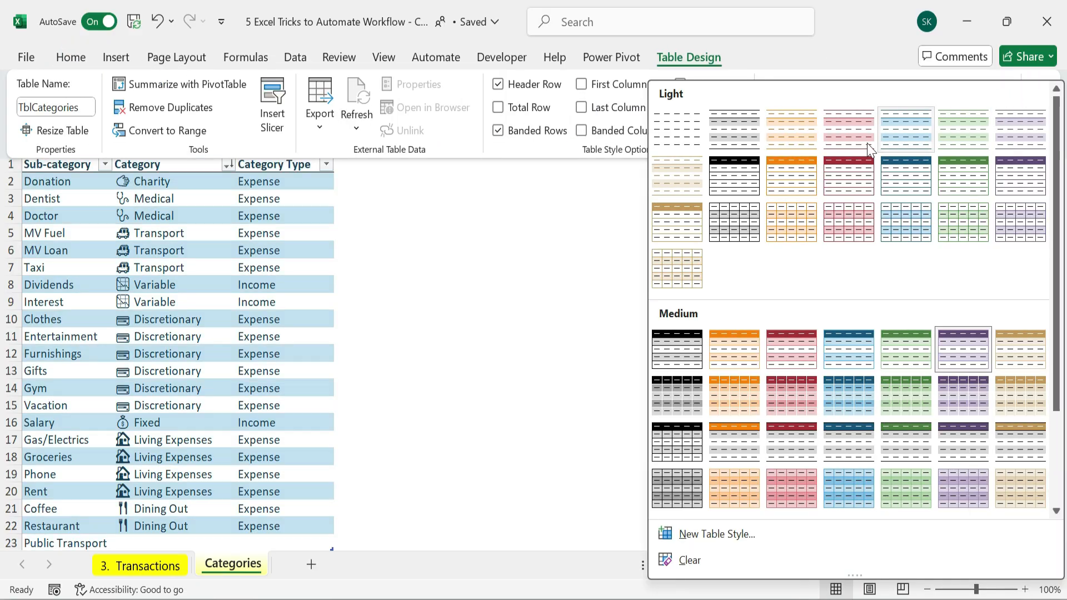
click(500, 266)
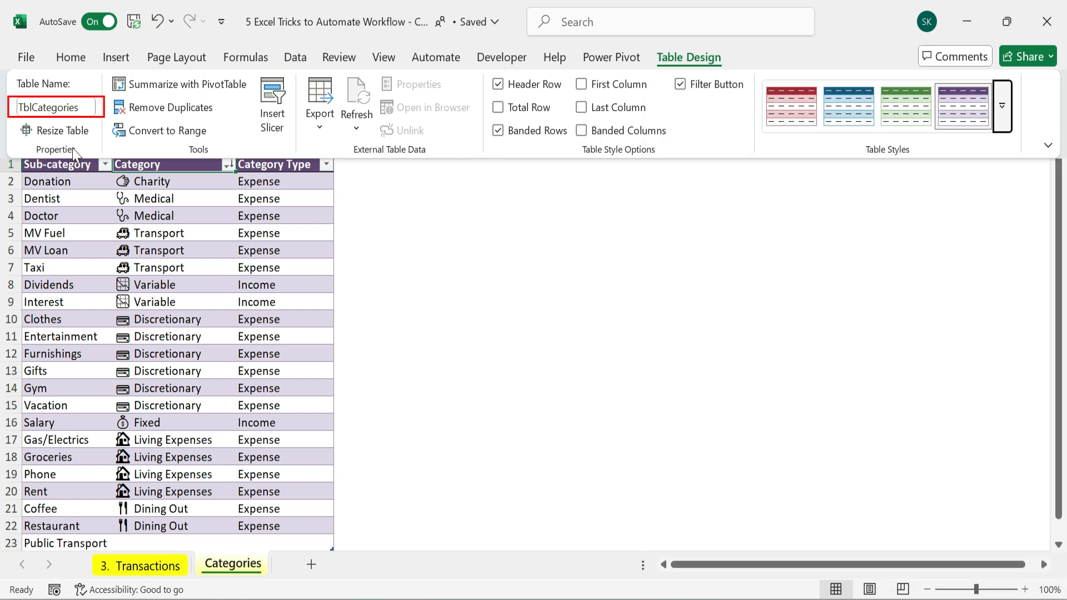
drag(19, 108, 80, 107)
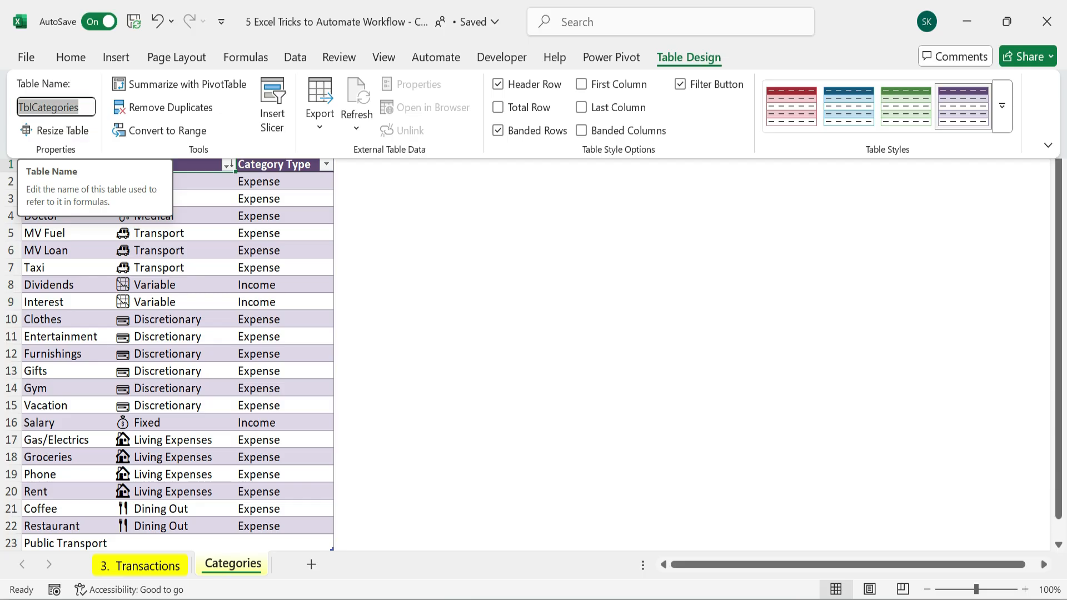
click(83, 108)
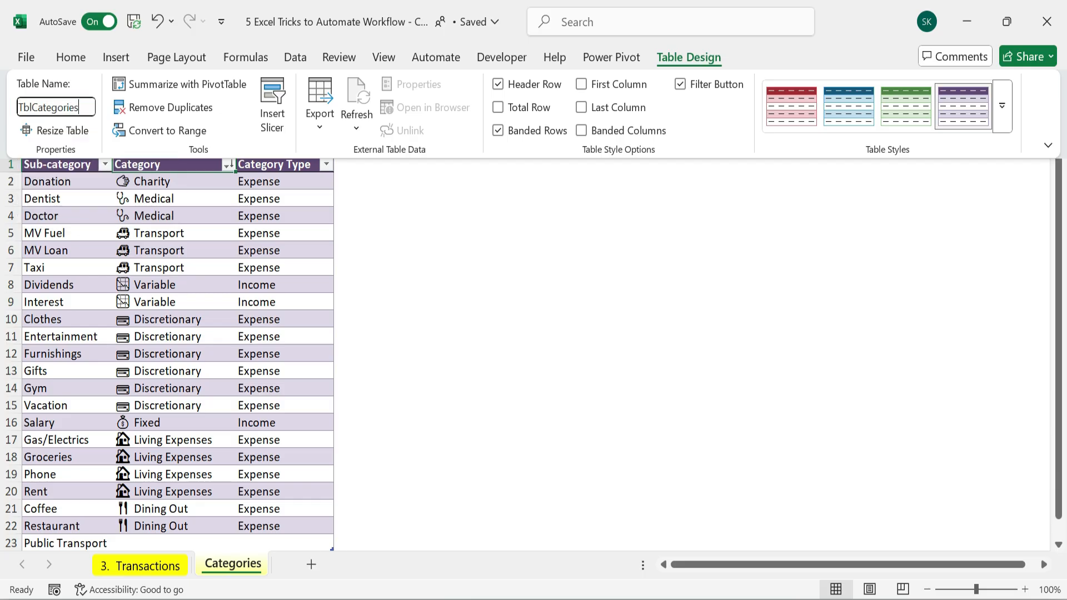
click(152, 243)
Define the workbook-scoped name SubCategory referring to =TblCategories[Sub-category].
click(86, 153)
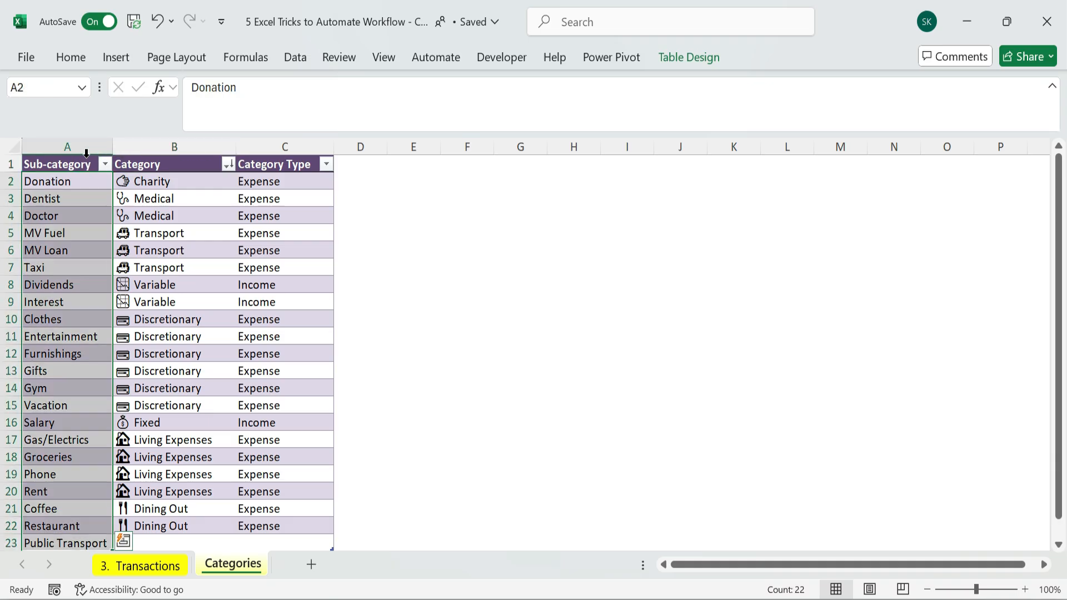
click(246, 57)
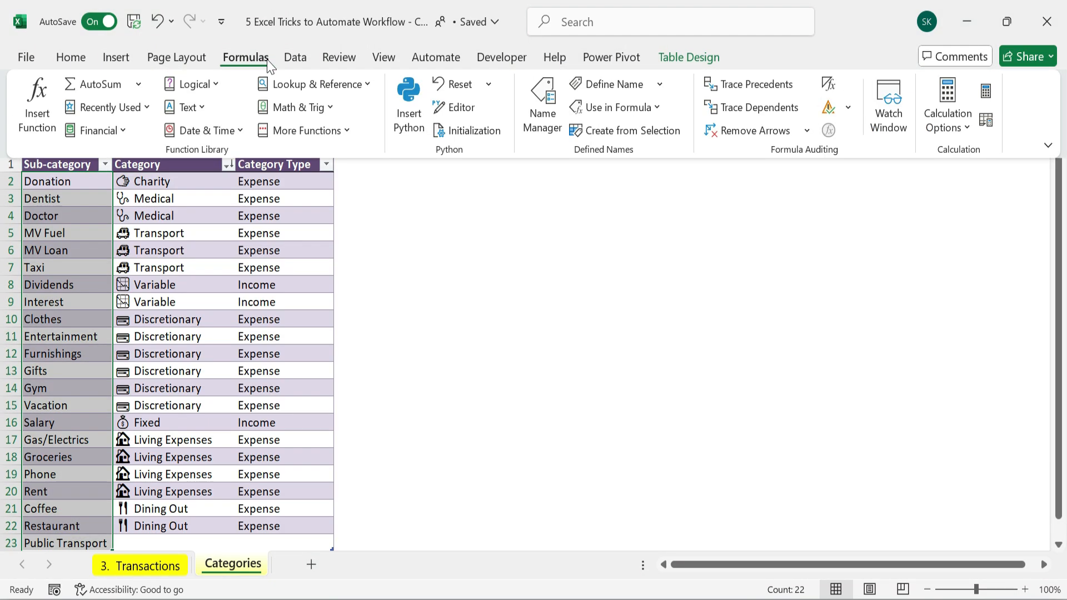
click(607, 84)
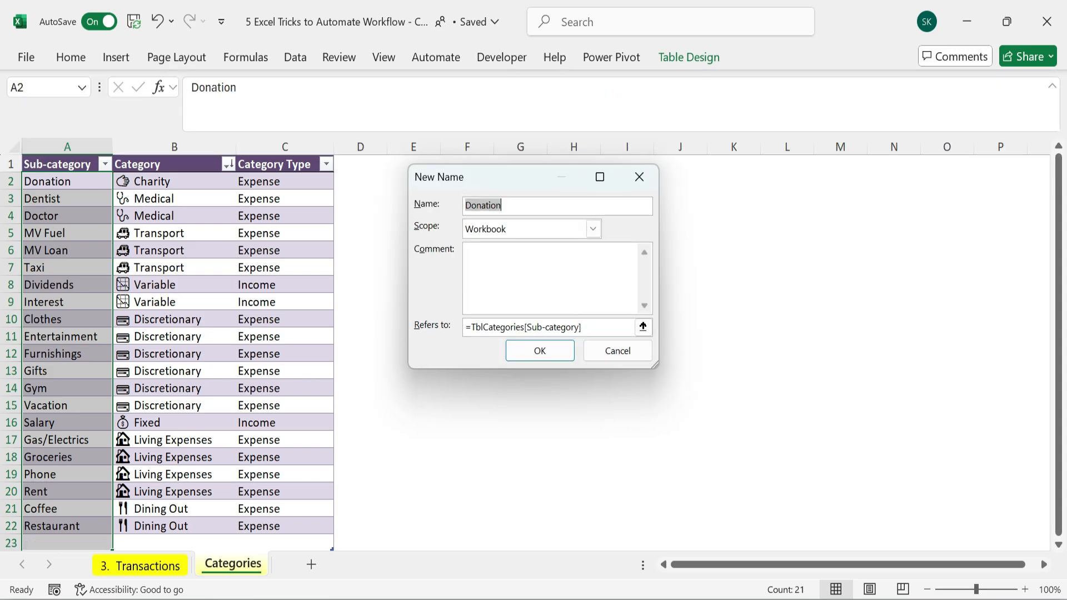
text(Sub-Category)
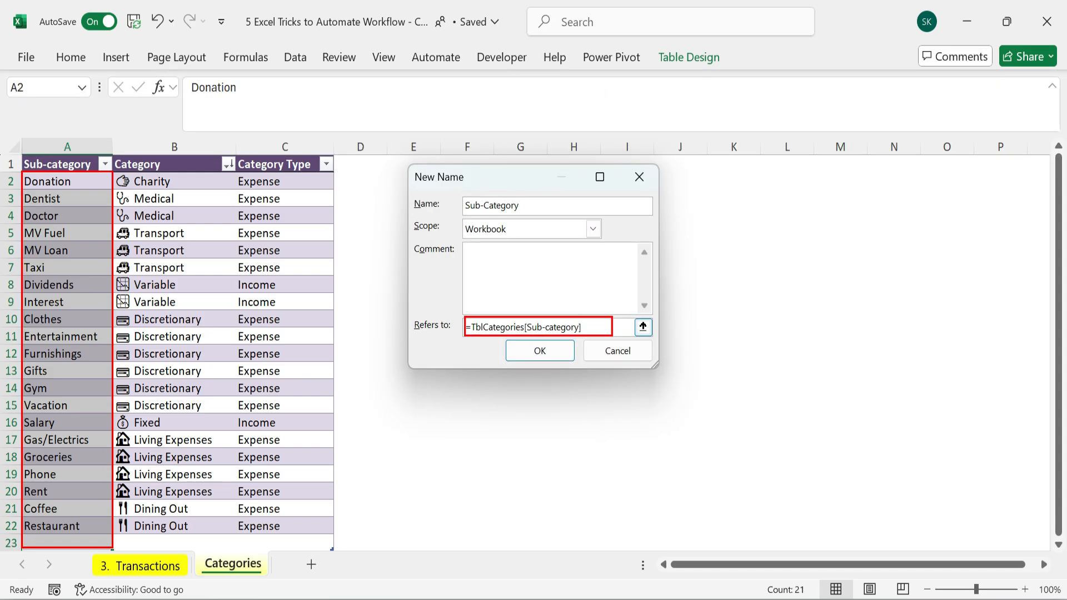
click(482, 205)
key(BackSpace)
click(548, 351)
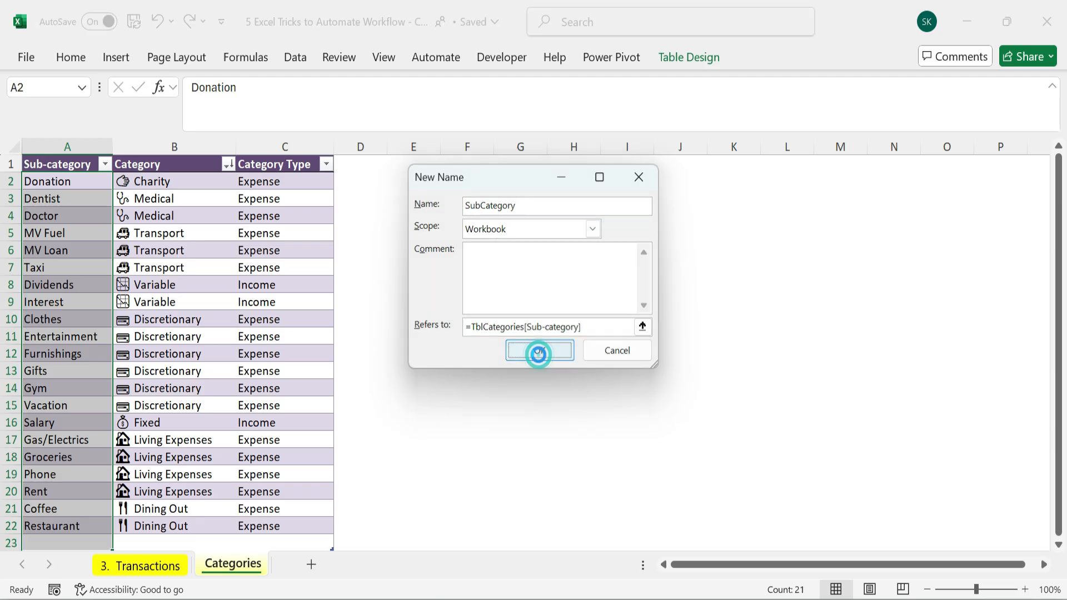
key(ctrl+F3)
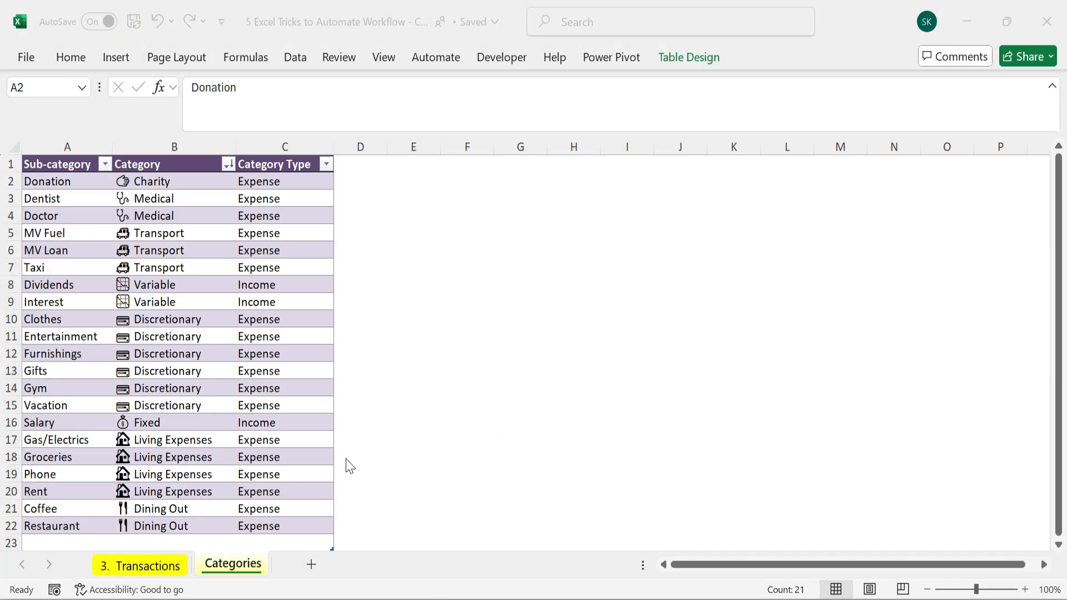
Start a List-type data validation on the empty Sub-category cell of the Travelcard row in the Transactions sheet.
scroll(469, 383, down, 1)
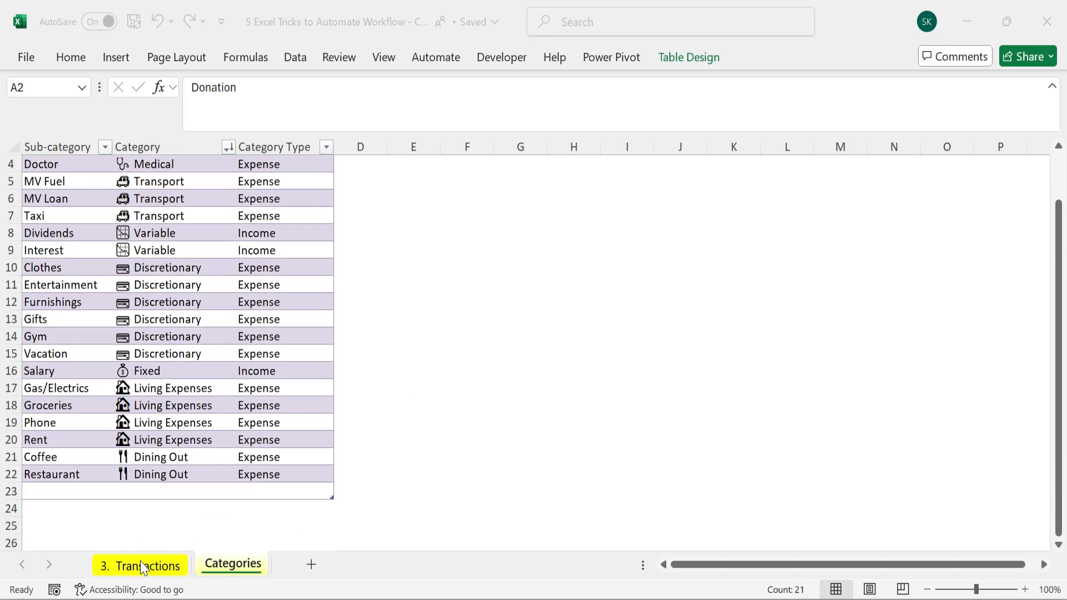
click(141, 566)
click(616, 465)
click(642, 449)
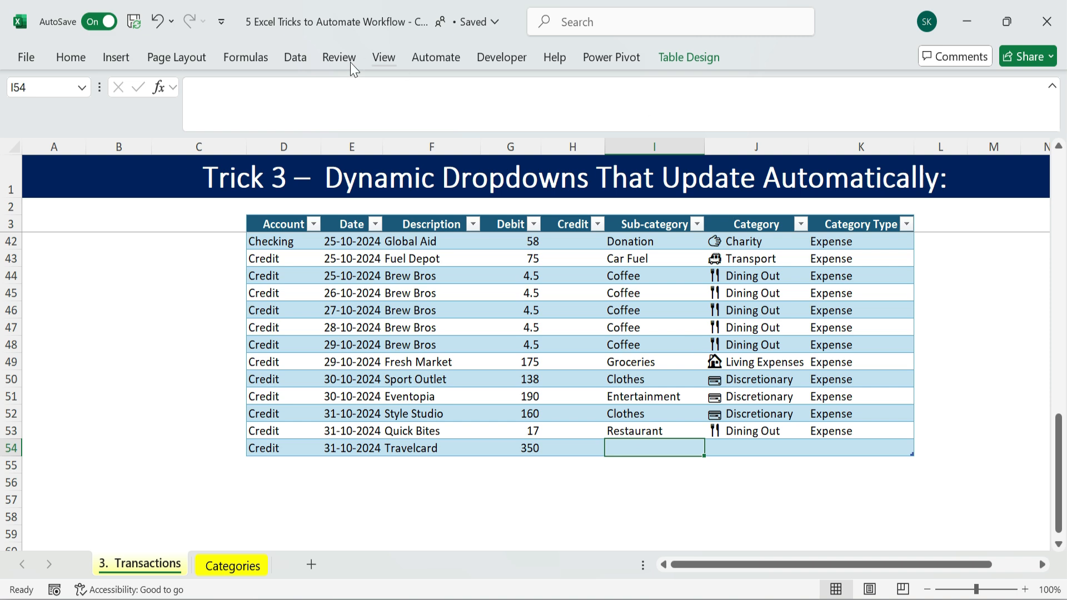
click(290, 58)
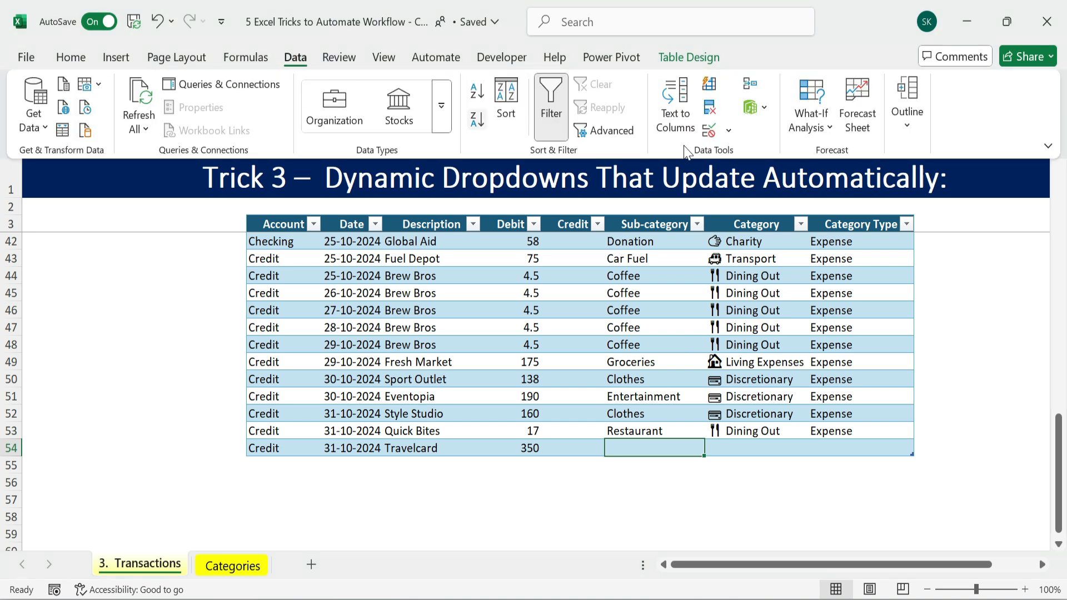
click(709, 132)
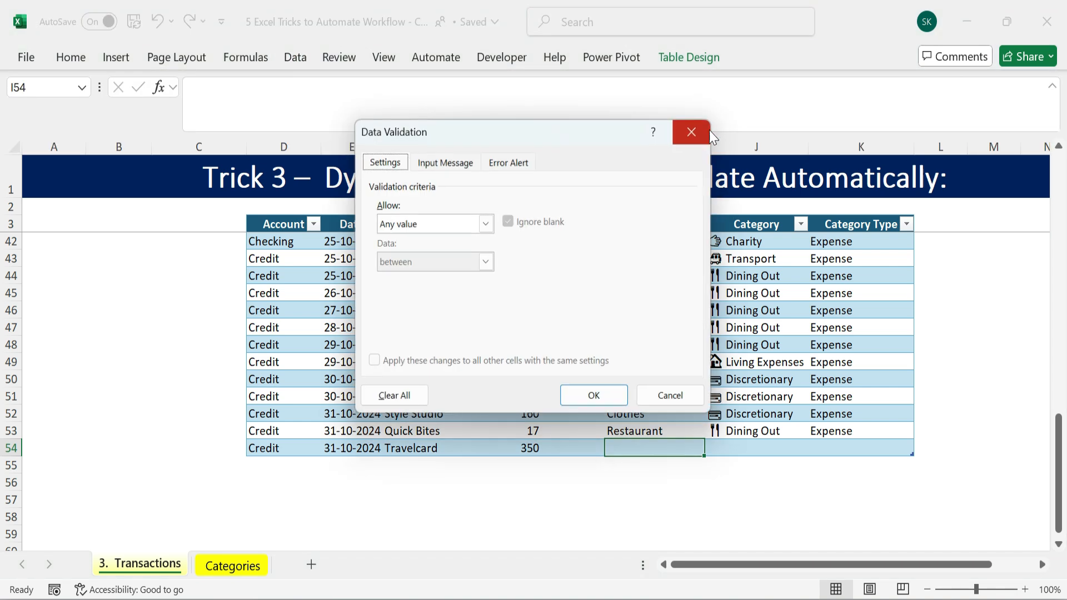
click(485, 224)
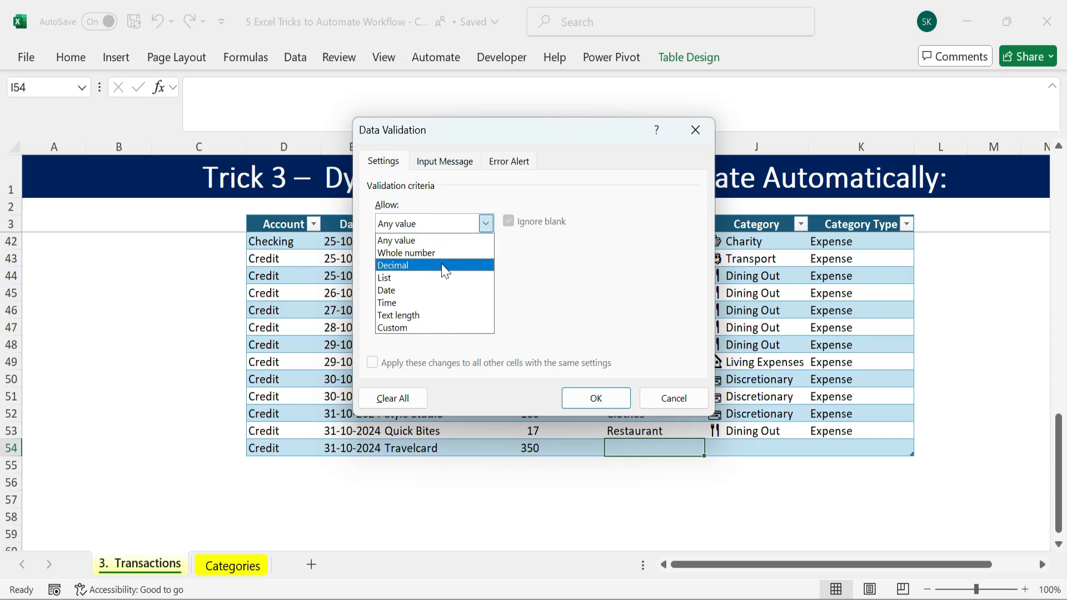
click(399, 275)
click(402, 300)
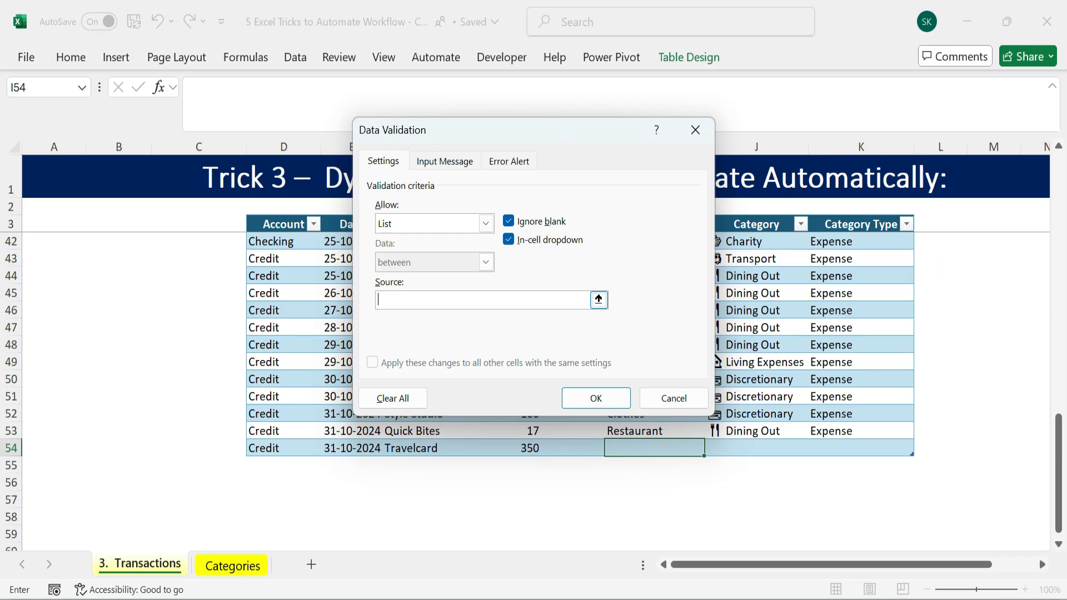
Use the defined name SubCategory as the validation list's source and apply the rule.
key(F3)
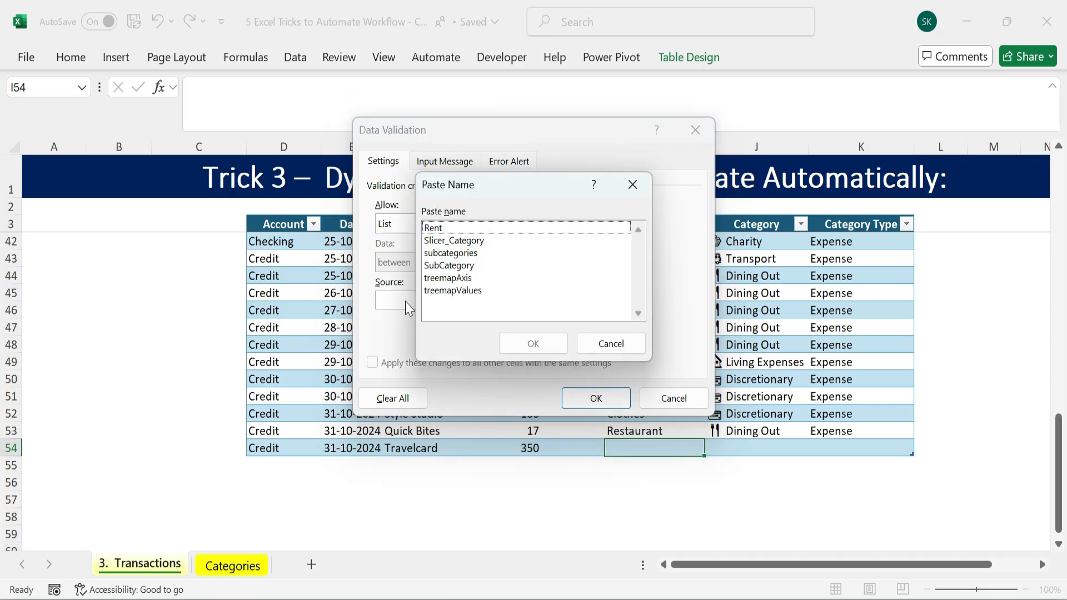
click(437, 265)
click(533, 343)
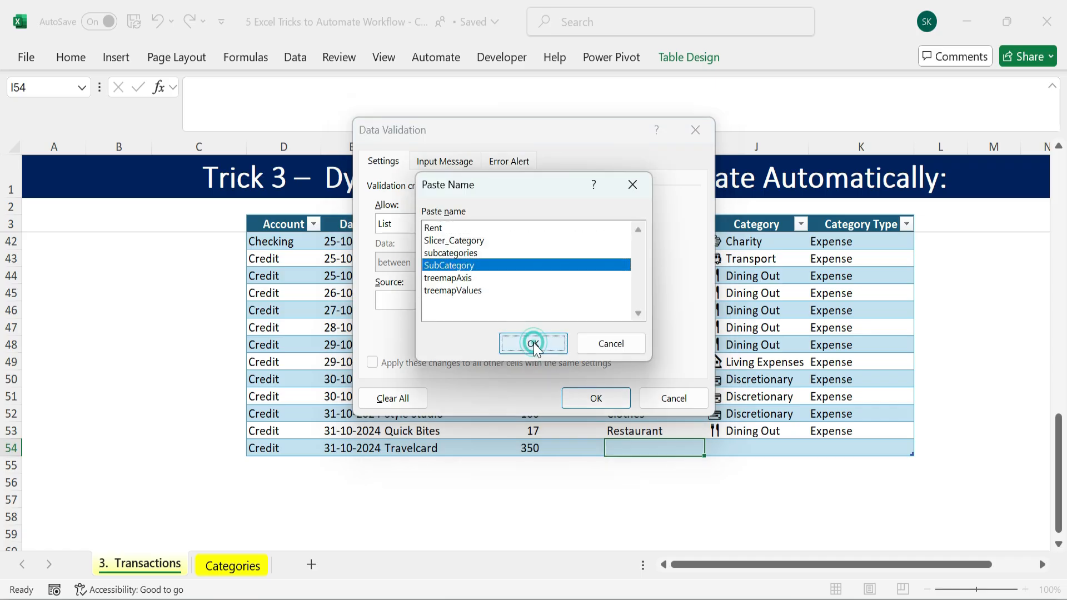
click(614, 410)
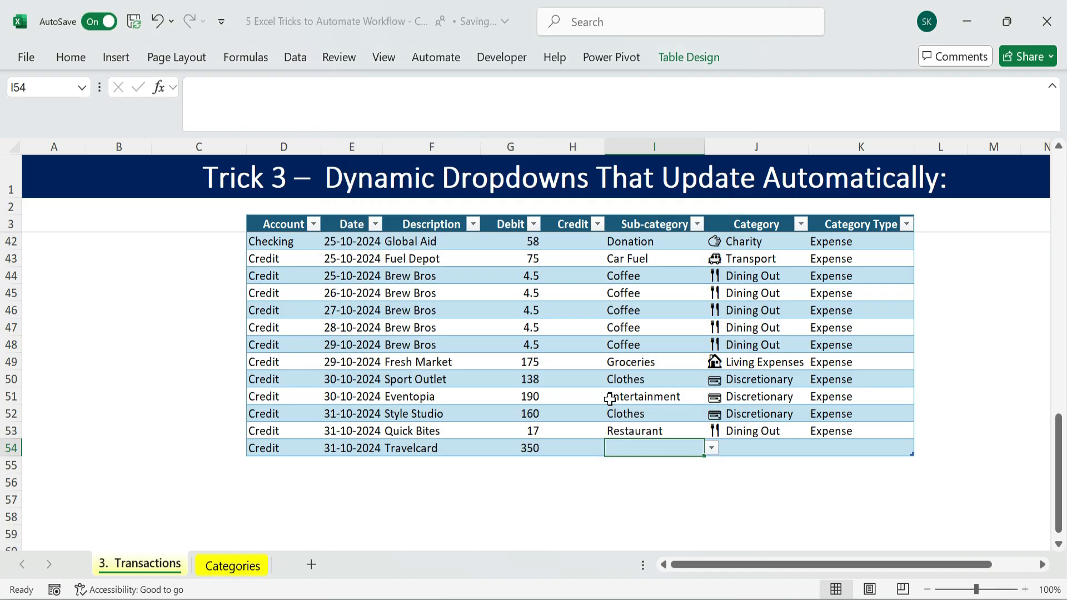
Look through the entries offered by the Travelcard row's Sub-category dropdown.
click(712, 449)
scroll(655, 366, up, 4)
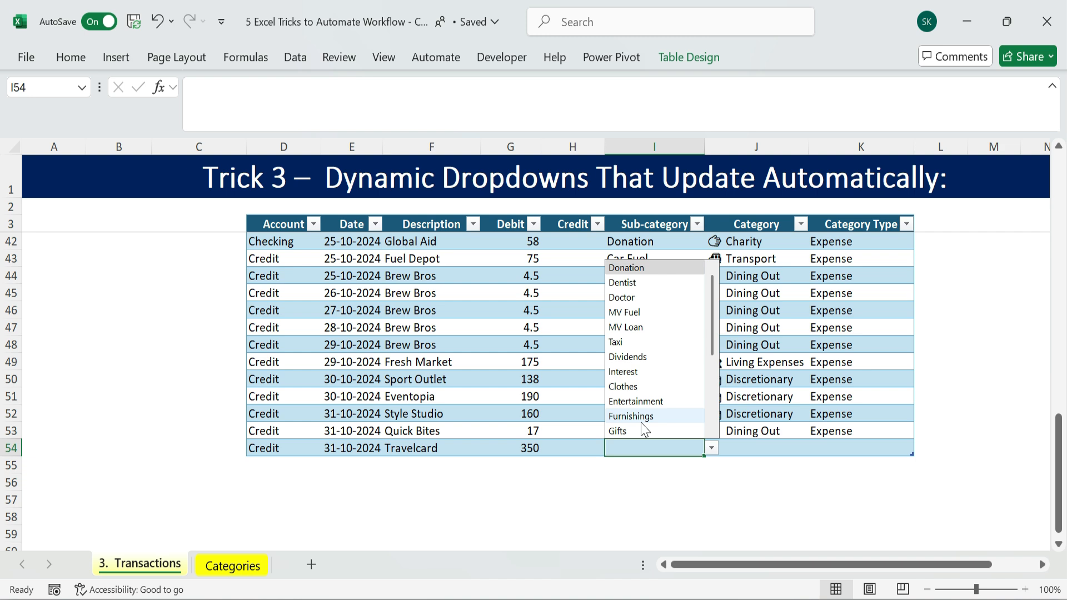
click(895, 447)
click(679, 446)
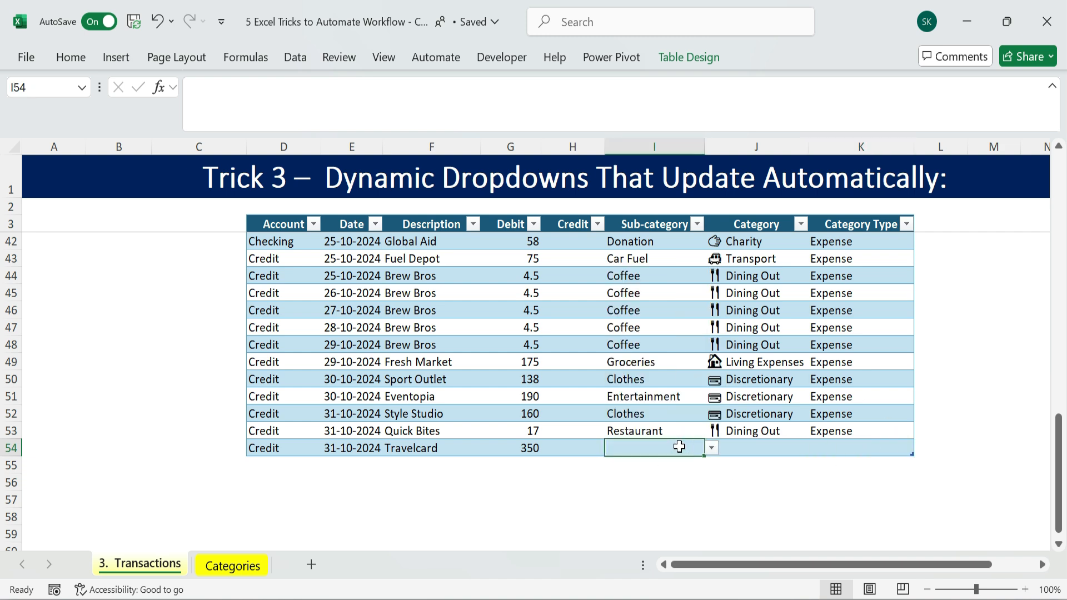
Add a Public Transport row below Restaurant in the Categories table, copying Category and Category Type from the Taxi row.
text(i)
text(c Transport)
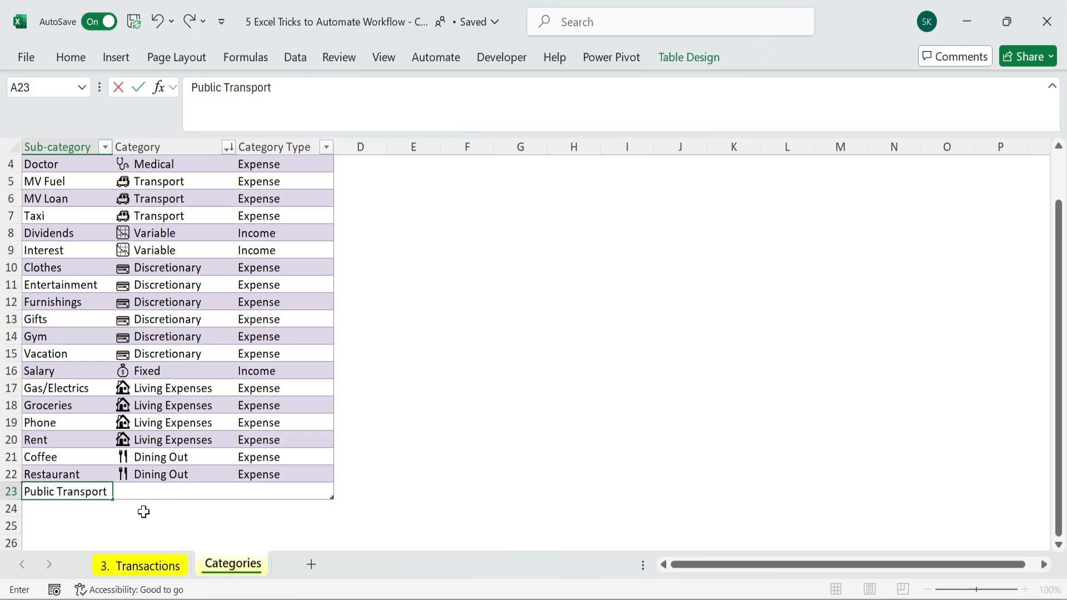
click(143, 512)
drag(167, 216, 317, 211)
key(ctrl+c)
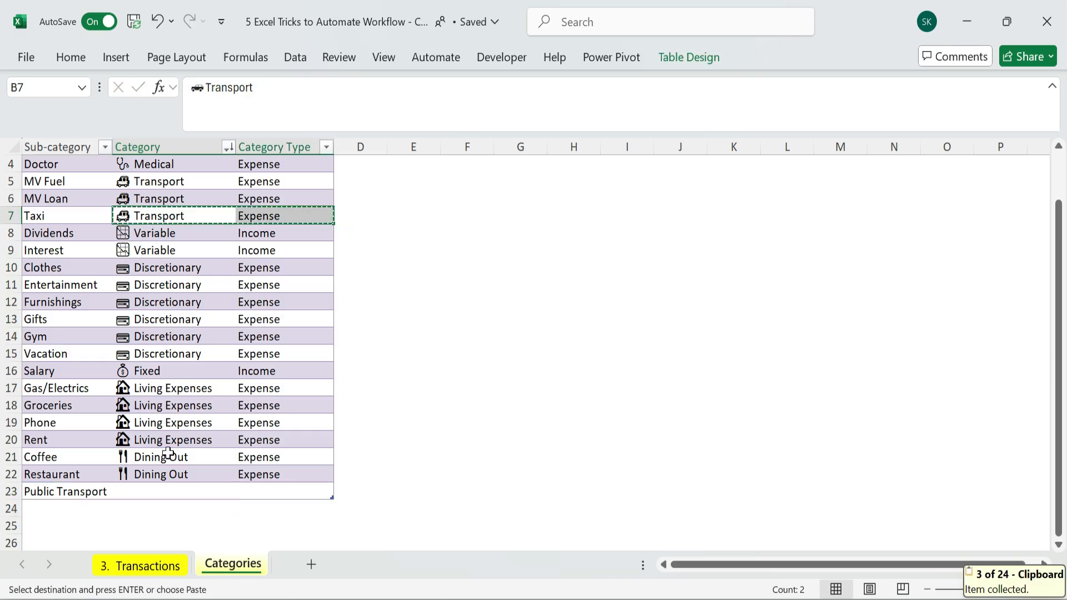
click(171, 488)
key(ctrl+v)
click(180, 517)
Choose Public Transport as the Travelcard row's Sub-category and check its Category and Category Type cells.
click(140, 566)
click(666, 431)
click(711, 431)
scroll(672, 408, down, 4)
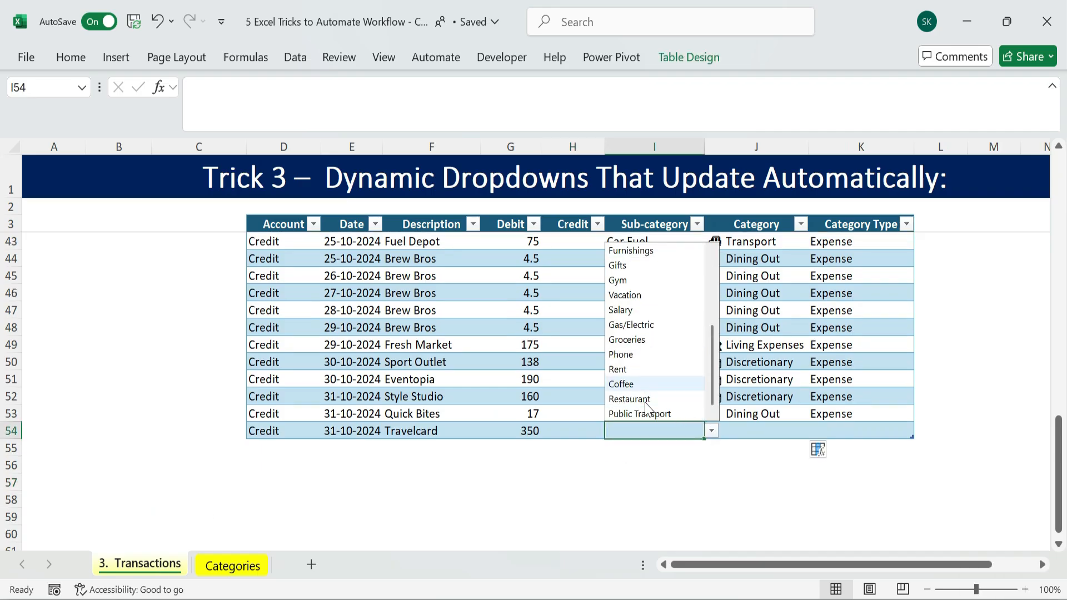
click(648, 413)
drag(733, 431, 857, 431)
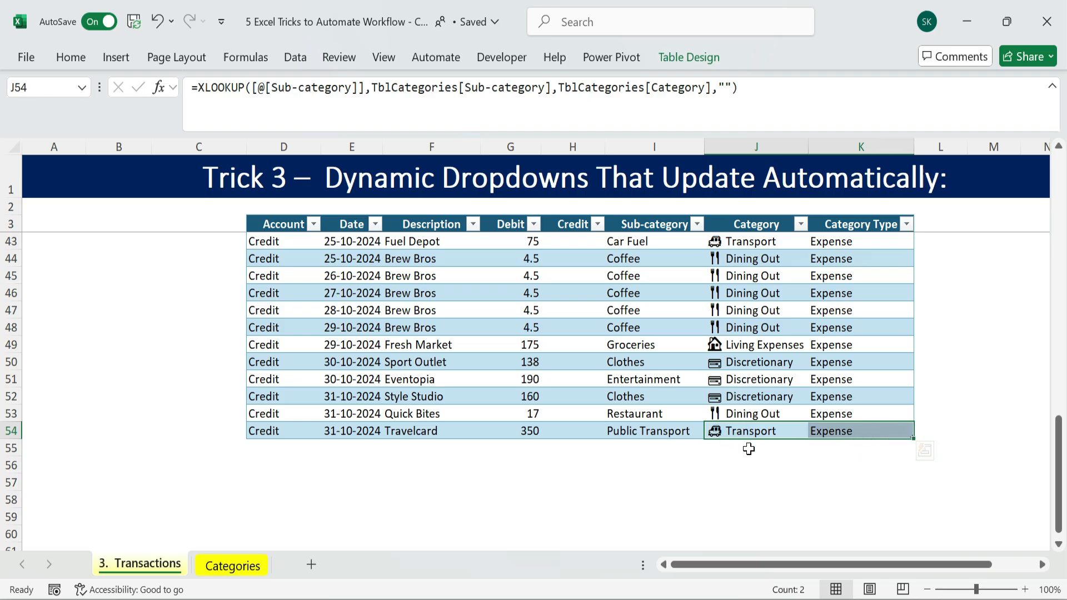
click(658, 445)
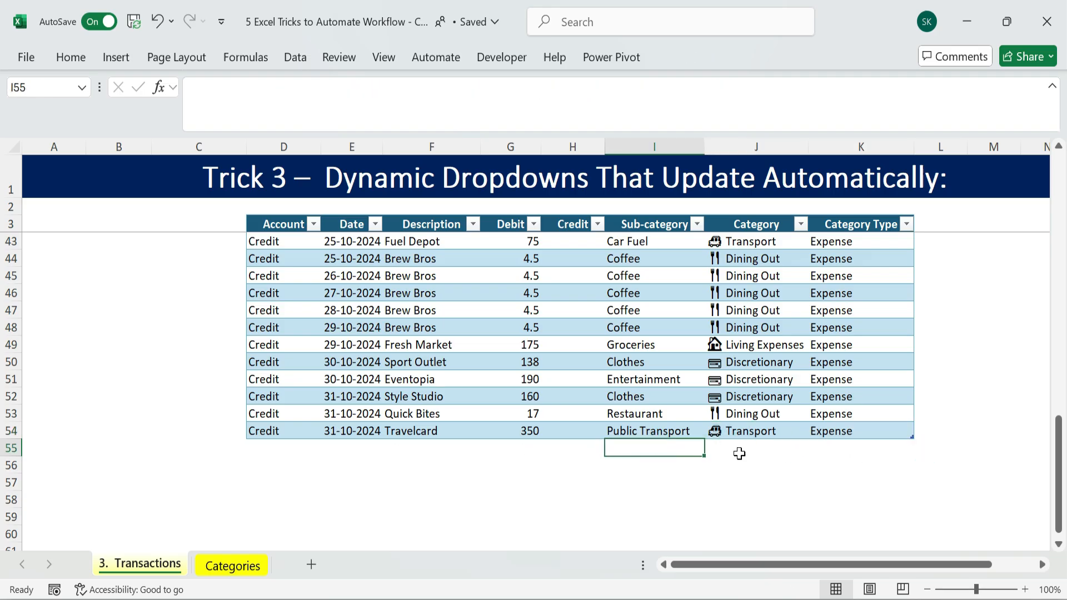
Change the Travelcard row's Sub-category to Gas/Electric and check its Category and Category Type cells.
click(678, 431)
key(ctrl+z)
click(671, 430)
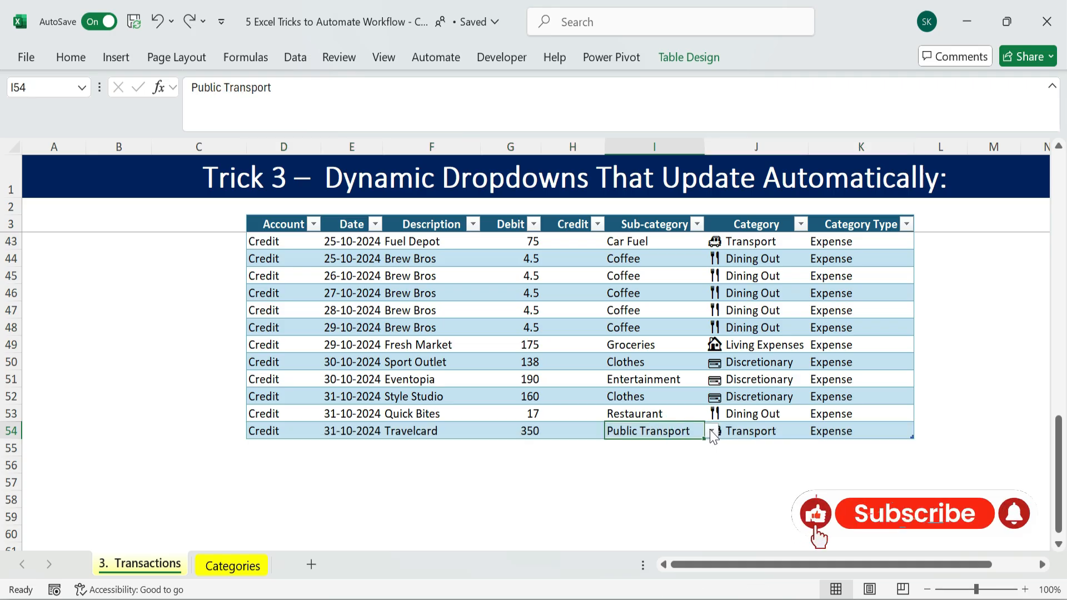
click(711, 431)
click(645, 327)
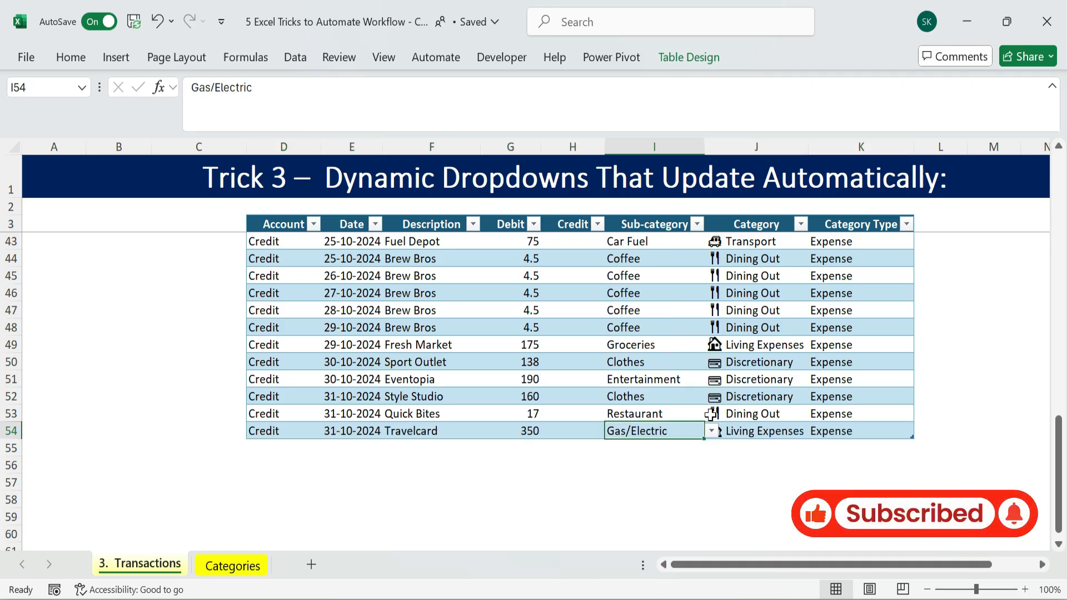
drag(745, 432, 866, 431)
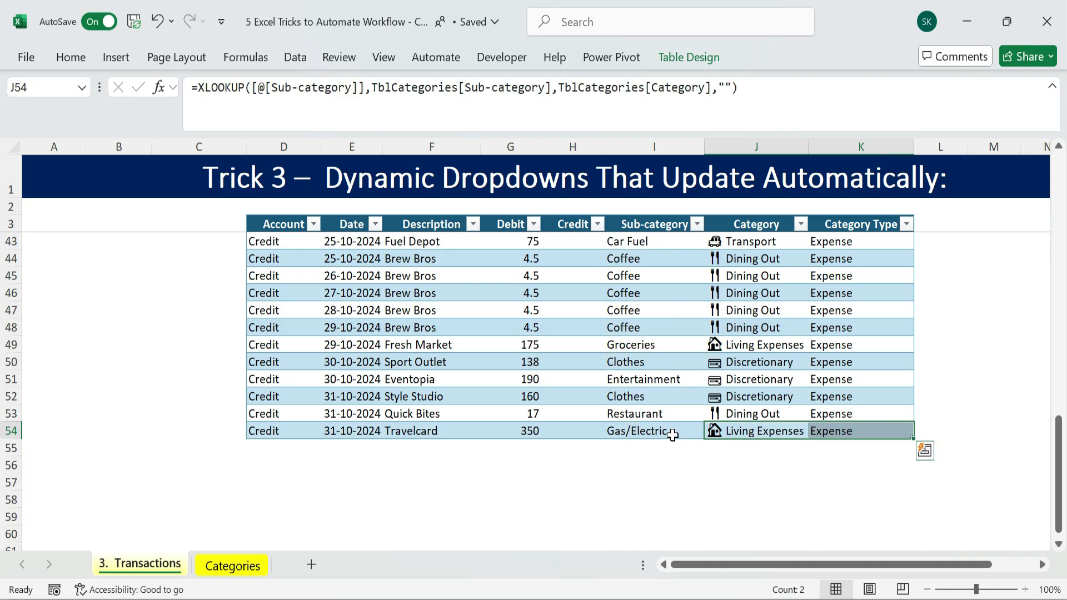
Change the Travelcard row's Sub-category to Gym and check its Category cell.
click(638, 434)
click(711, 431)
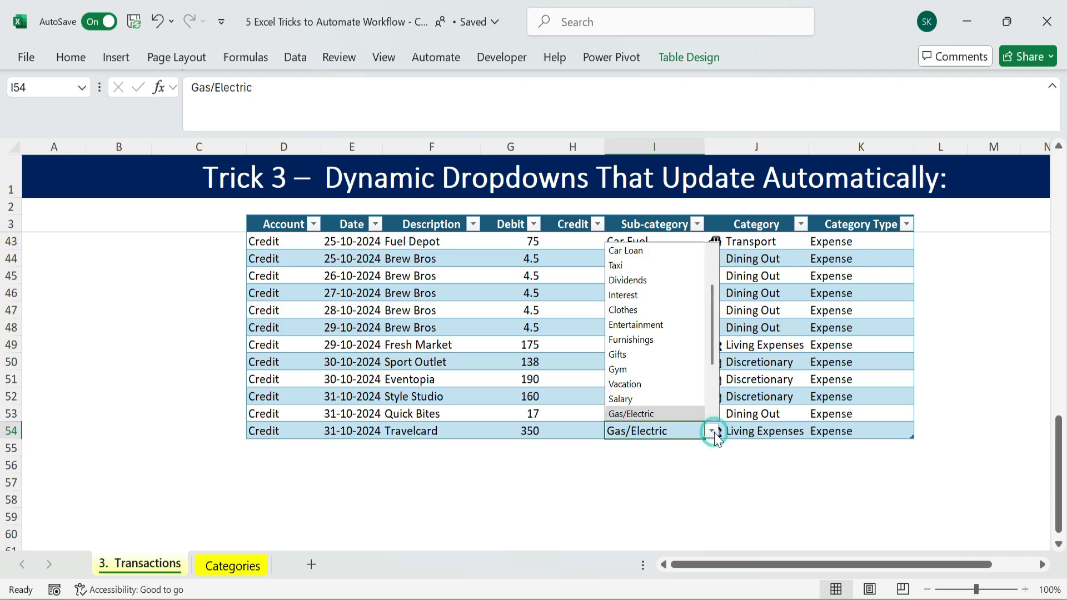
click(629, 369)
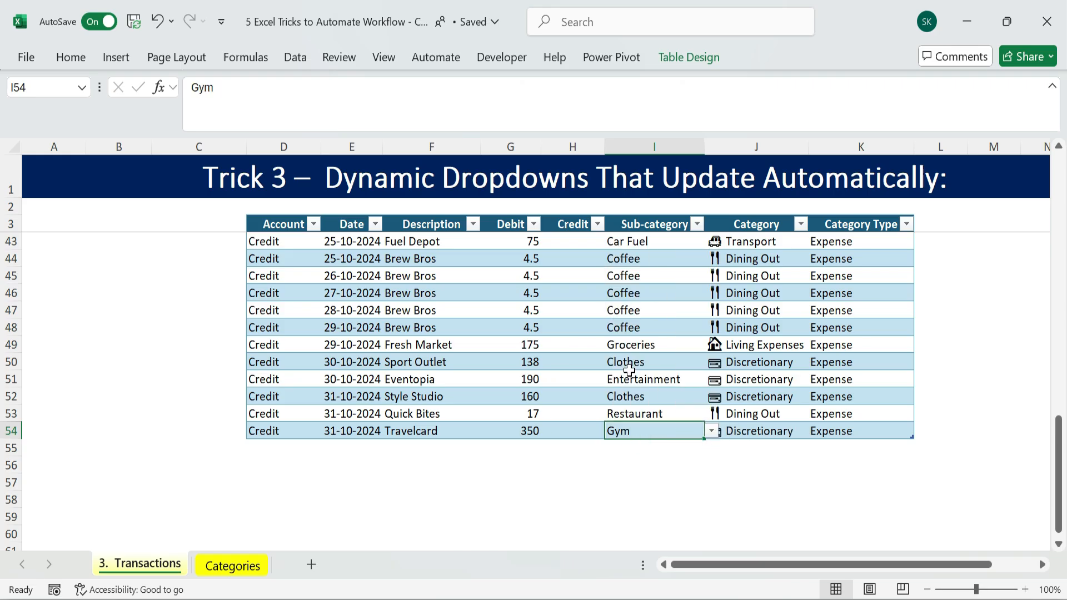
click(726, 433)
Try Furnishings and Gifts as the Travelcard row's Sub-category.
click(651, 428)
click(711, 432)
click(631, 382)
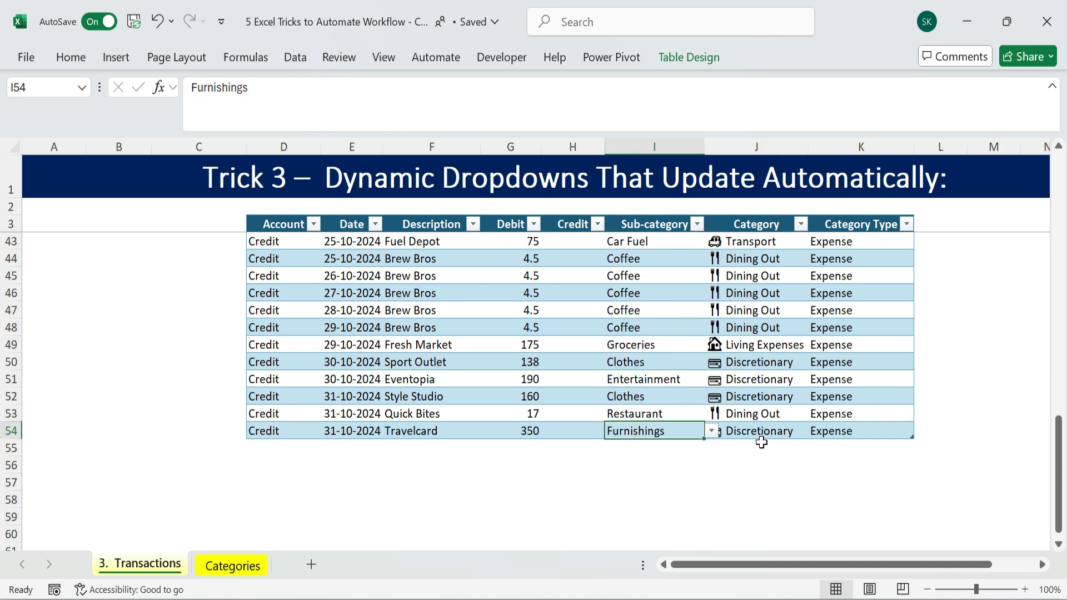
click(712, 433)
click(647, 412)
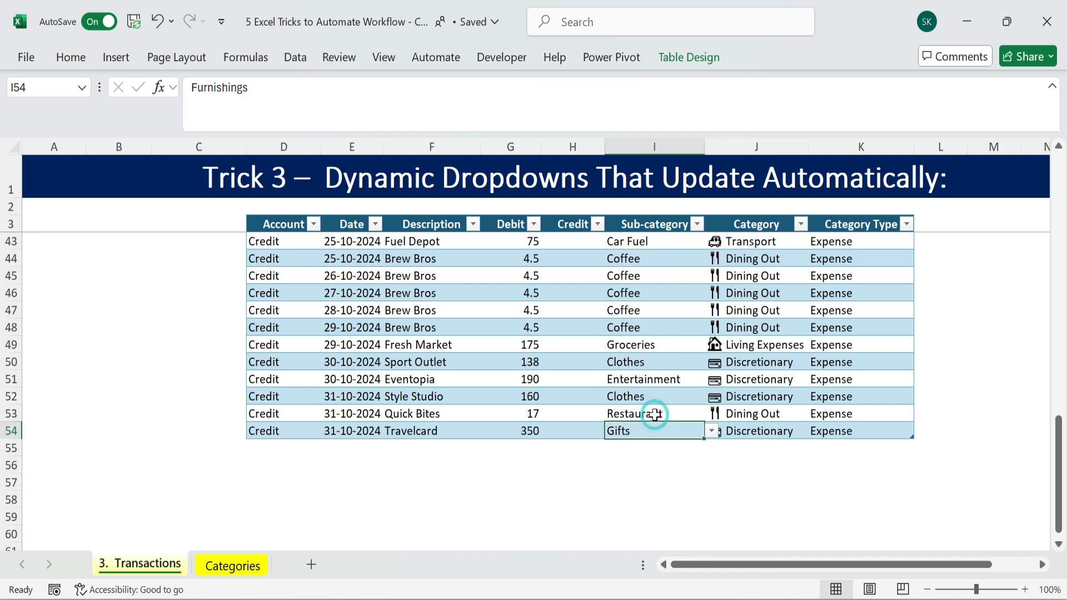
Set the Travelcard row's Sub-category to Doctor and check its Category cell.
click(712, 431)
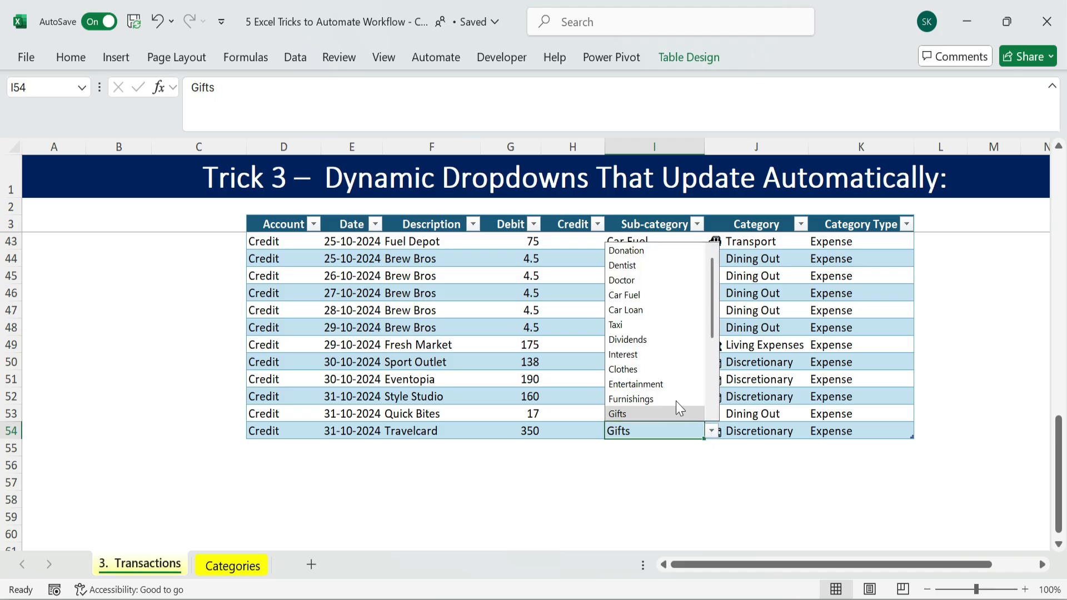
click(628, 279)
click(759, 433)
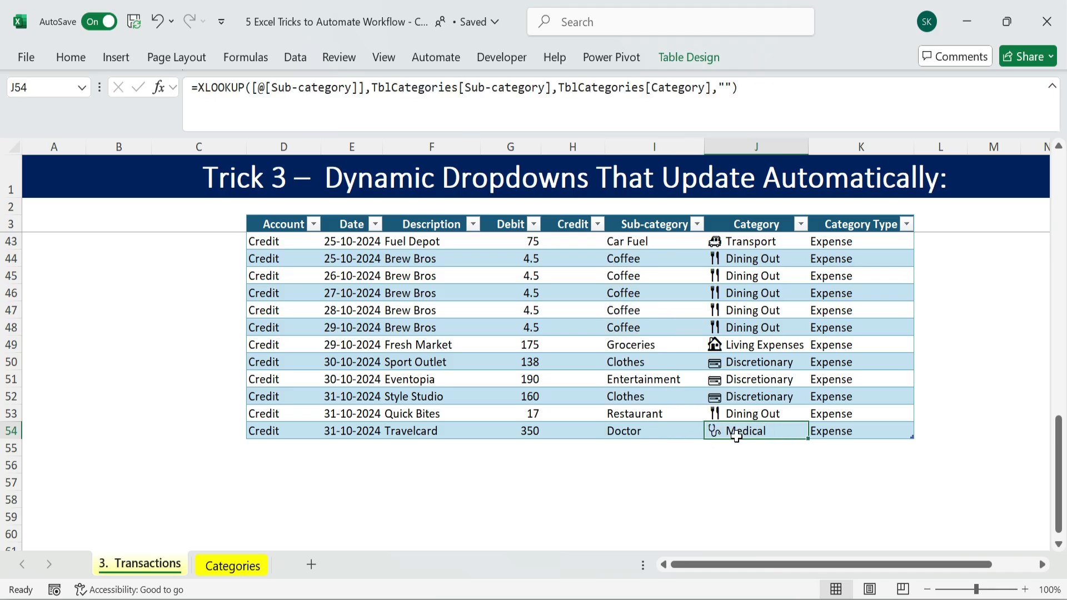
click(756, 460)
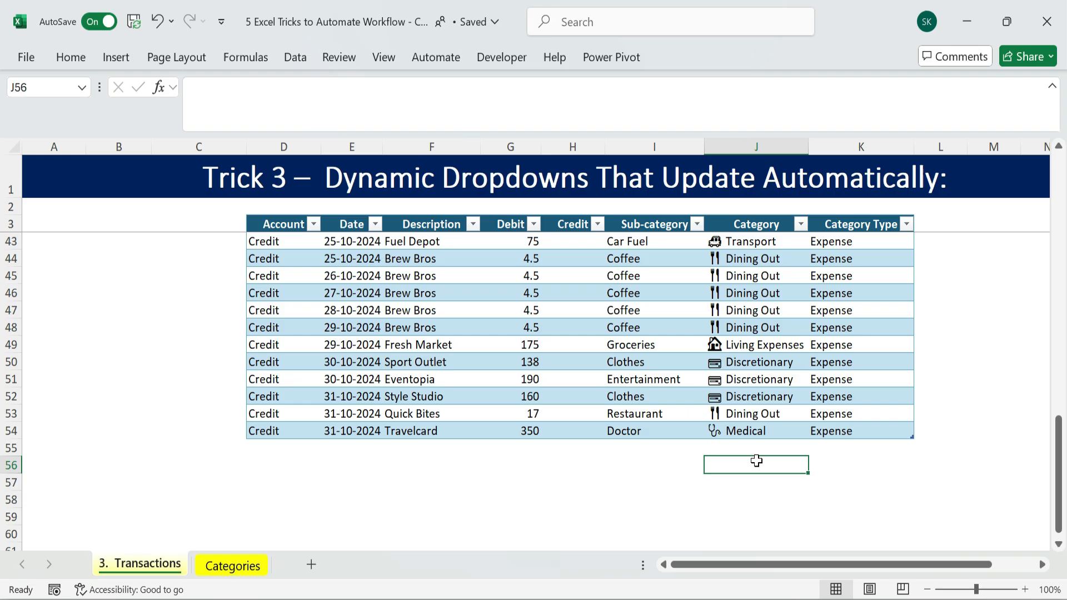
Examine the lookup formulas in the Category and Category Type columns and the Fresh Market description in the transactions table.
scroll(833, 344, up, 4)
scroll(881, 290, down, 2)
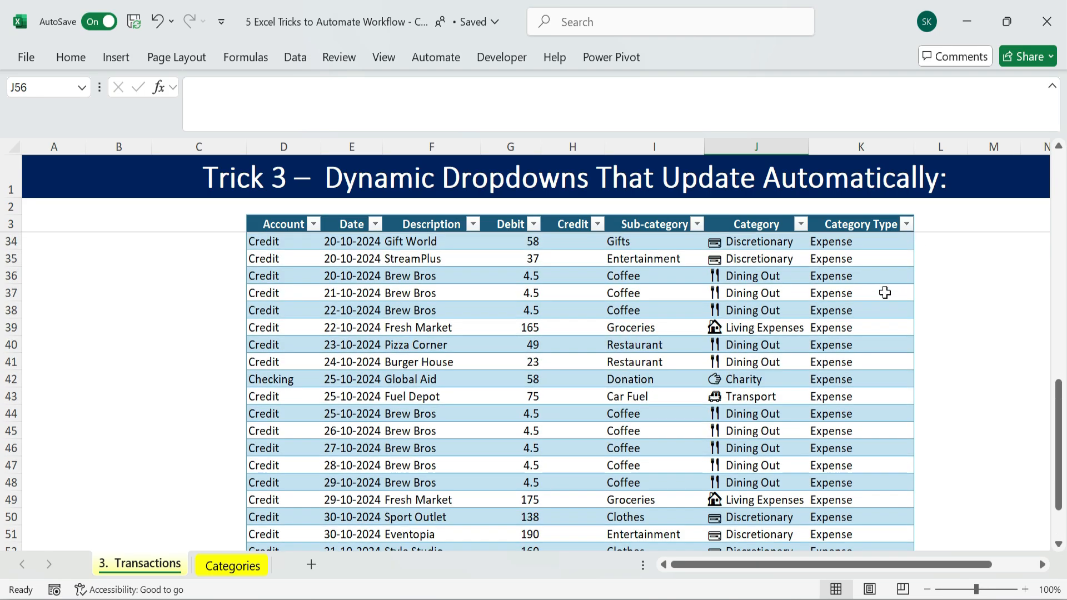
scroll(878, 298, down, 1)
click(744, 275)
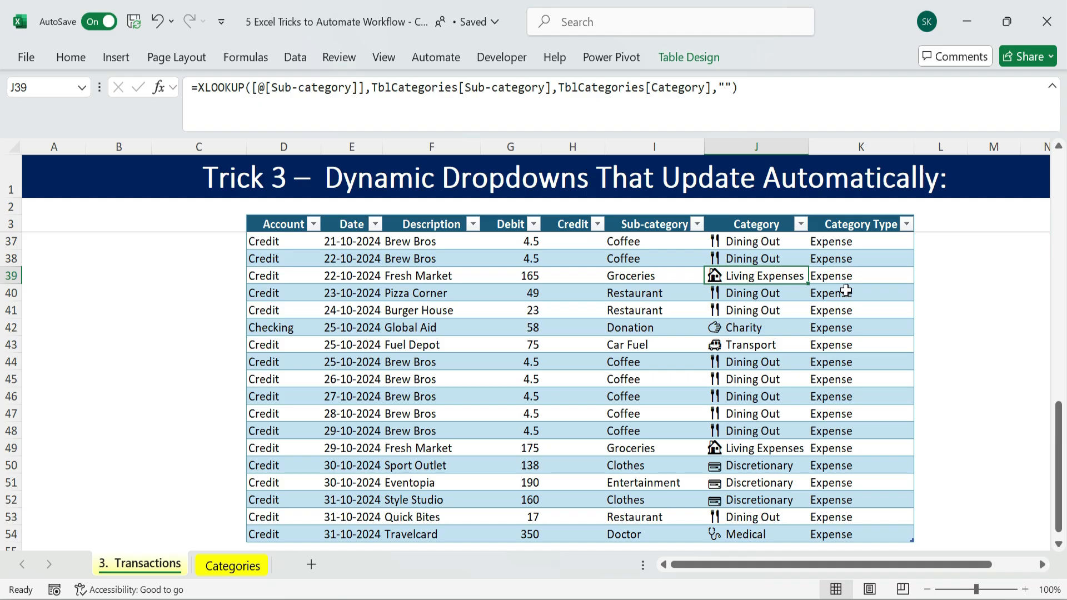
click(847, 320)
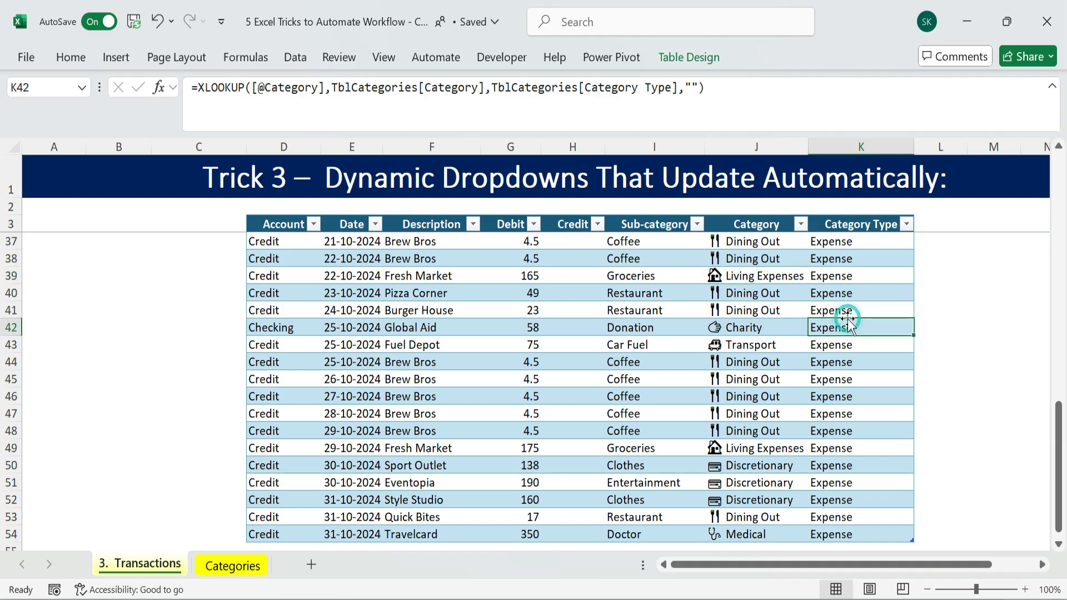
click(413, 278)
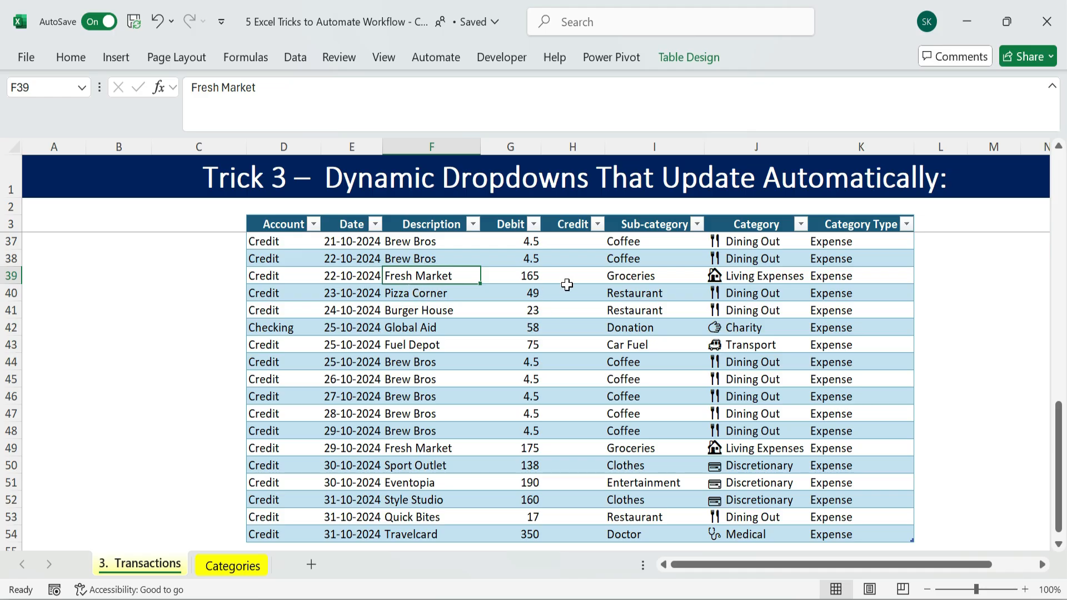